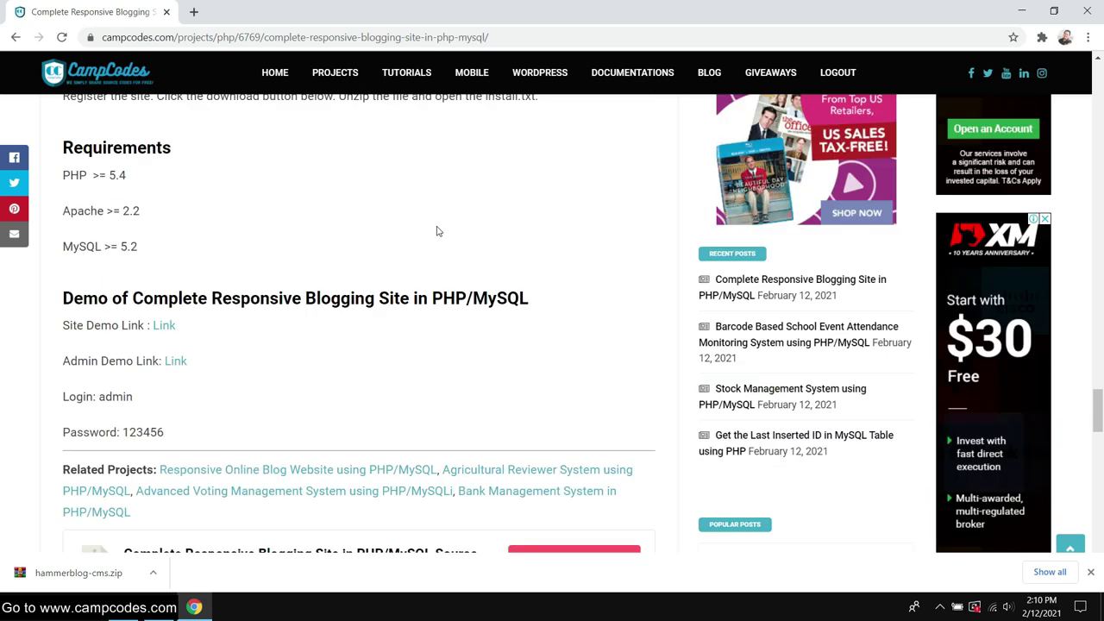
# Open the site demo link of the blogging project in a new browser tab and switch to it.
pyautogui.moveTo(74, 222); pyautogui.dragTo(547, 227)
pyautogui.click(295, 258)
pyautogui.rightClick(168, 255)
pyautogui.click(233, 191)
pyautogui.rightClick(170, 257)
pyautogui.click(211, 262)
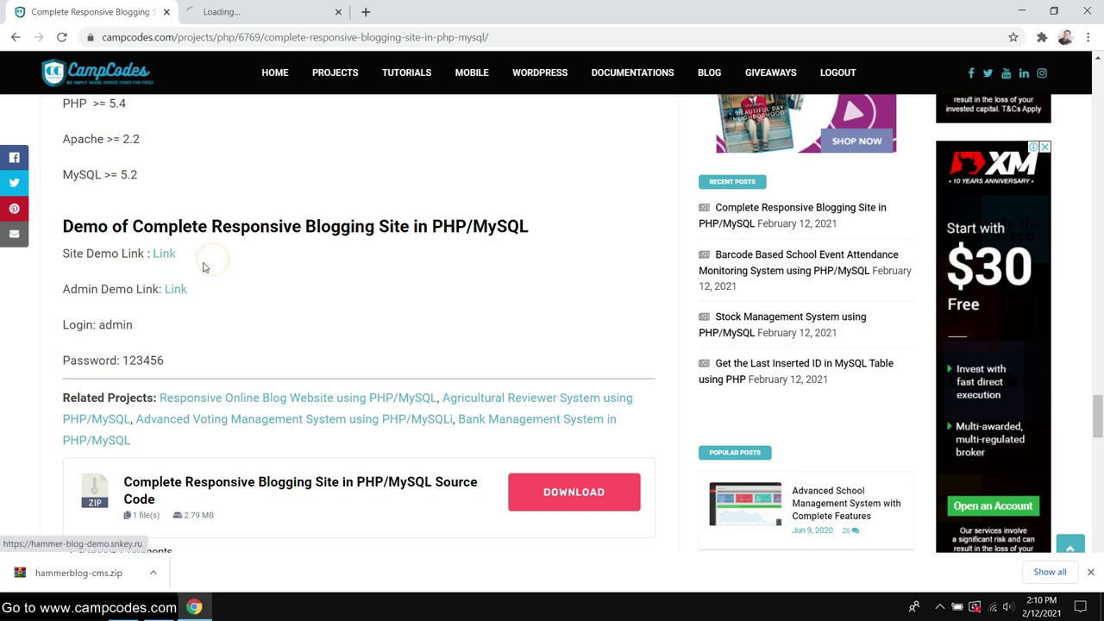
pyautogui.click(265, 7)
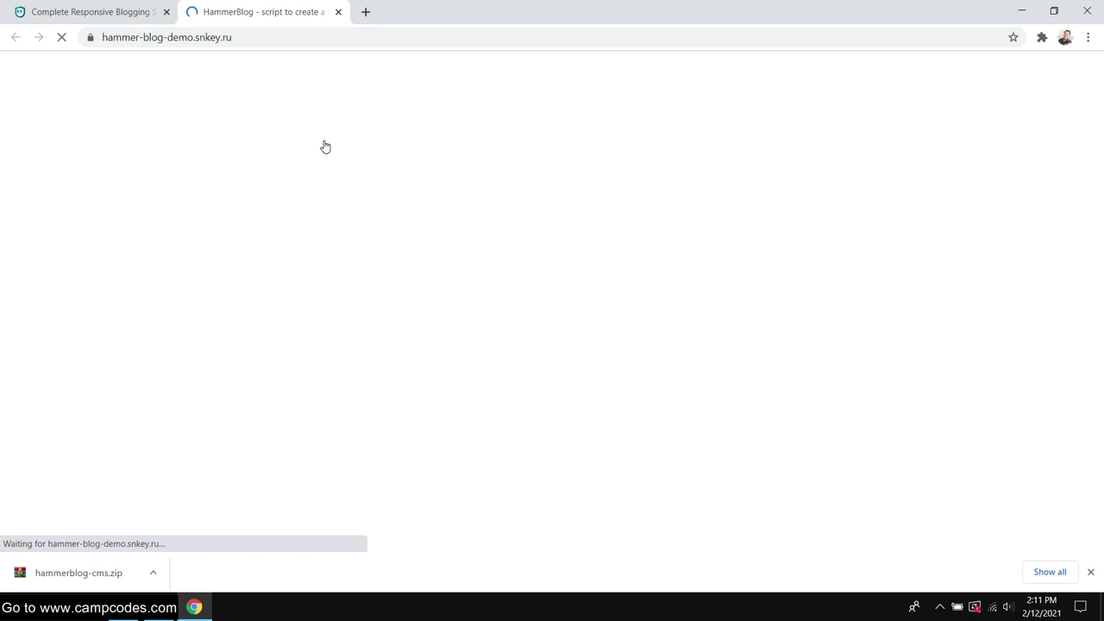
# Look over the HammerBlog demo home page from its header down through the posts and back up.
pyautogui.scroll(-10, 315, 147)
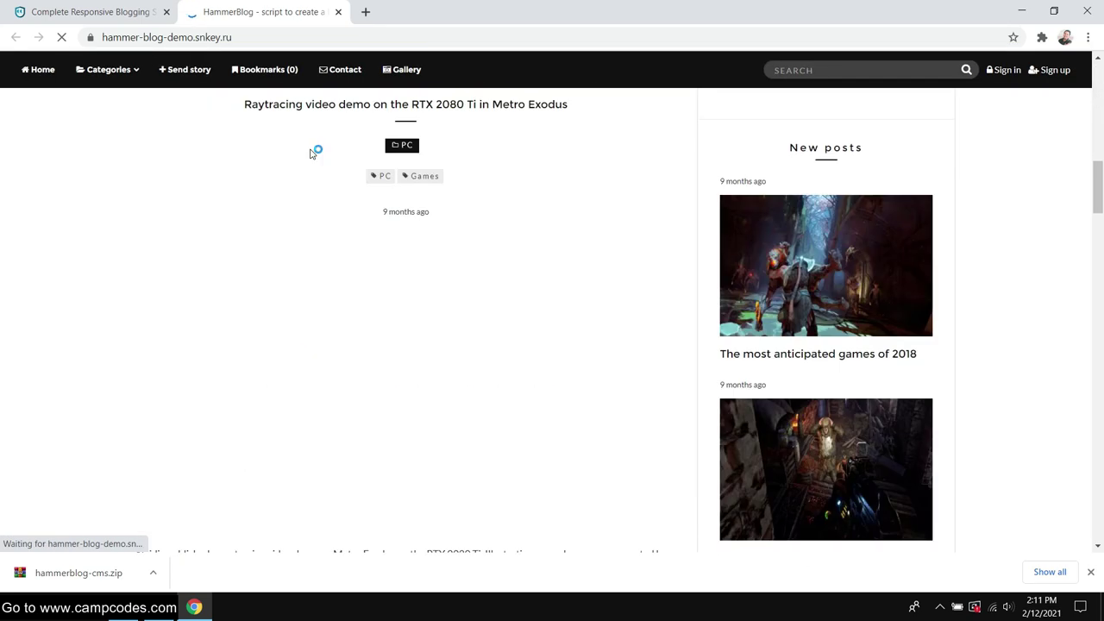
pyautogui.scroll(10, 315, 150)
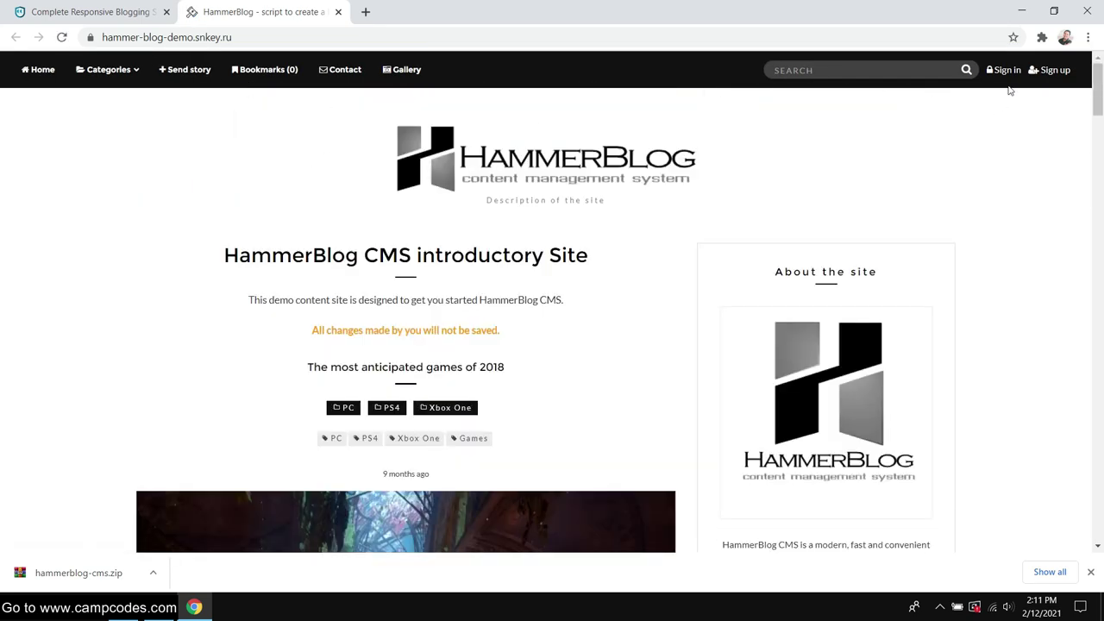
pyautogui.moveTo(1098, 80); pyautogui.dragTo(1099, 213)
pyautogui.moveTo(1, 214); pyautogui.dragTo(1078, 50)
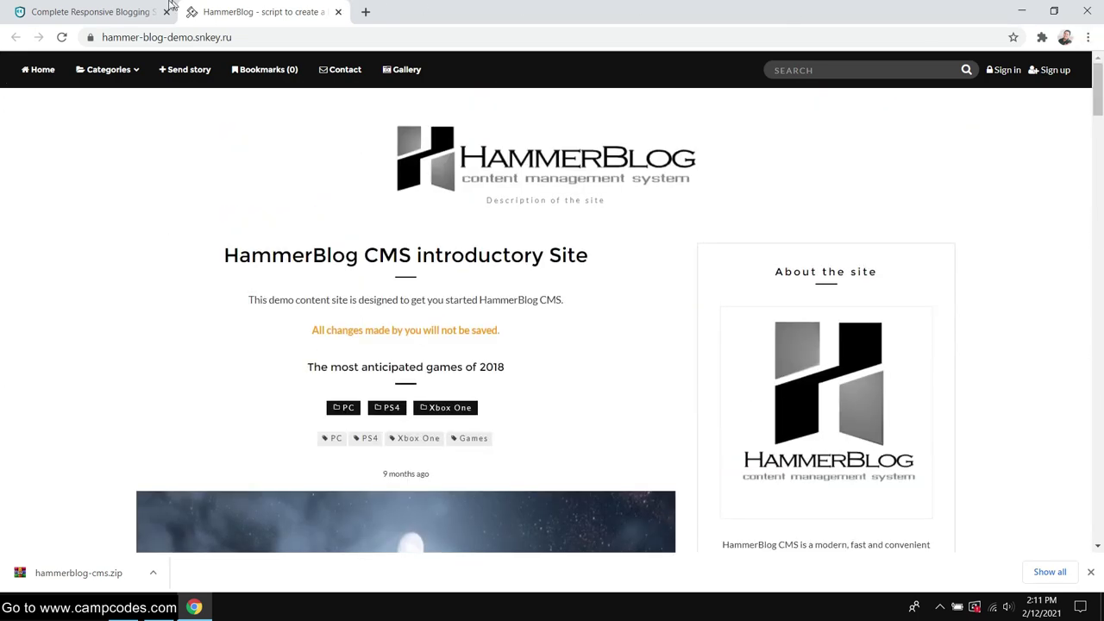
# Return to the project page and open the admin demo link in a new browser tab, showing the login form.
pyautogui.click(124, 5)
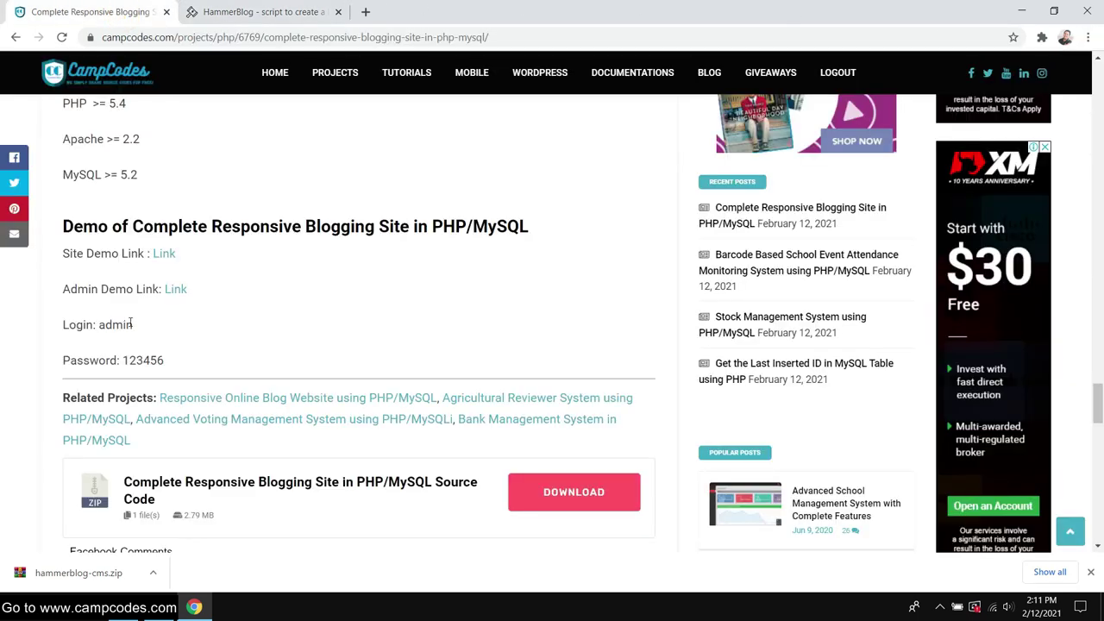
pyautogui.rightClick(192, 294)
pyautogui.click(217, 299)
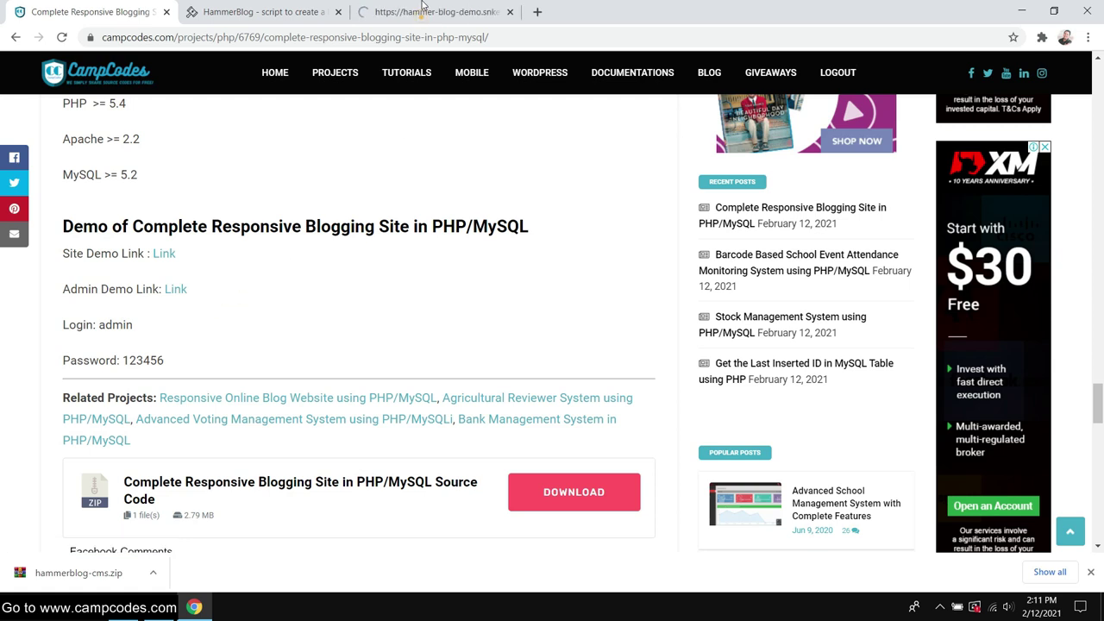
pyautogui.click(421, 11)
pyautogui.click(476, 204)
pyautogui.click(372, 209)
# Copy the demo admin password listed on the CampCodes project page.
pyautogui.click(118, 11)
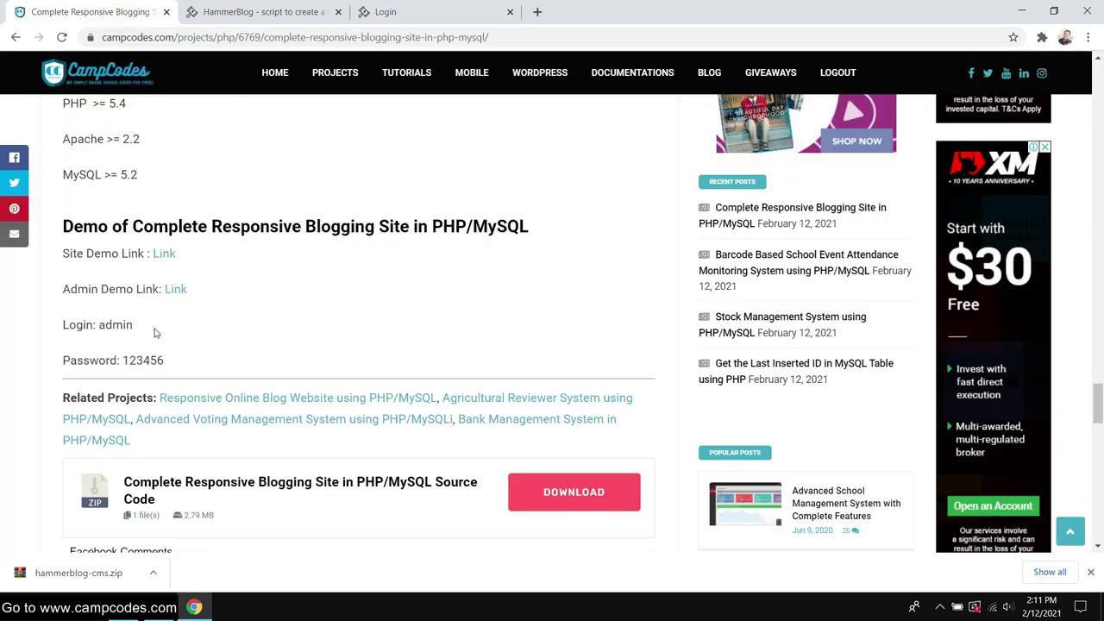
pyautogui.moveTo(135, 361); pyautogui.dragTo(179, 365)
pyautogui.rightClick(144, 357)
pyautogui.click(177, 366)
# Fill in the admin login form with the login admin and the demo account password.
pyautogui.click(438, 12)
pyautogui.click(492, 199)
pyautogui.write('admin')
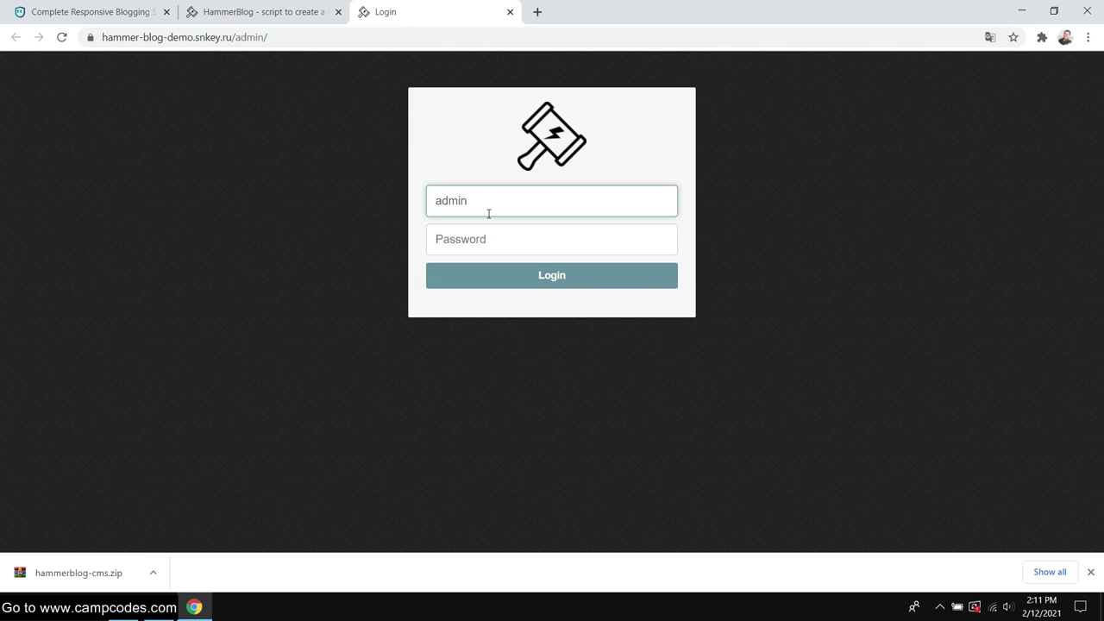
pyautogui.click(482, 237)
pyautogui.write('1')
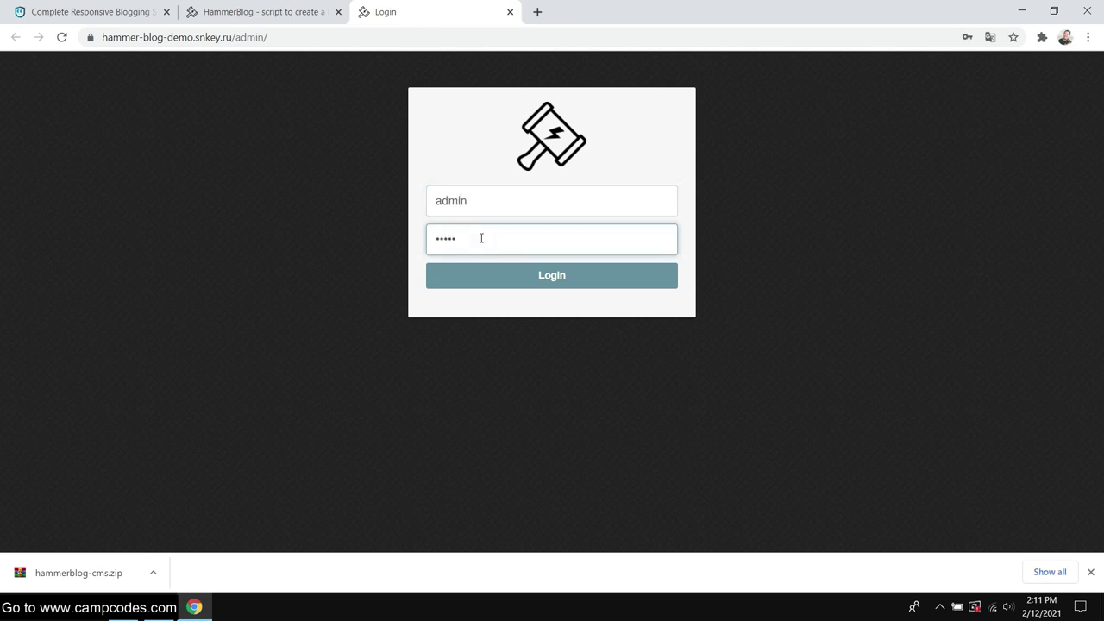
# Recheck the demo credentials on the project page, and log in to the HammerBlog admin panel, dismissing the password-change warning.
pyautogui.click(67, 11)
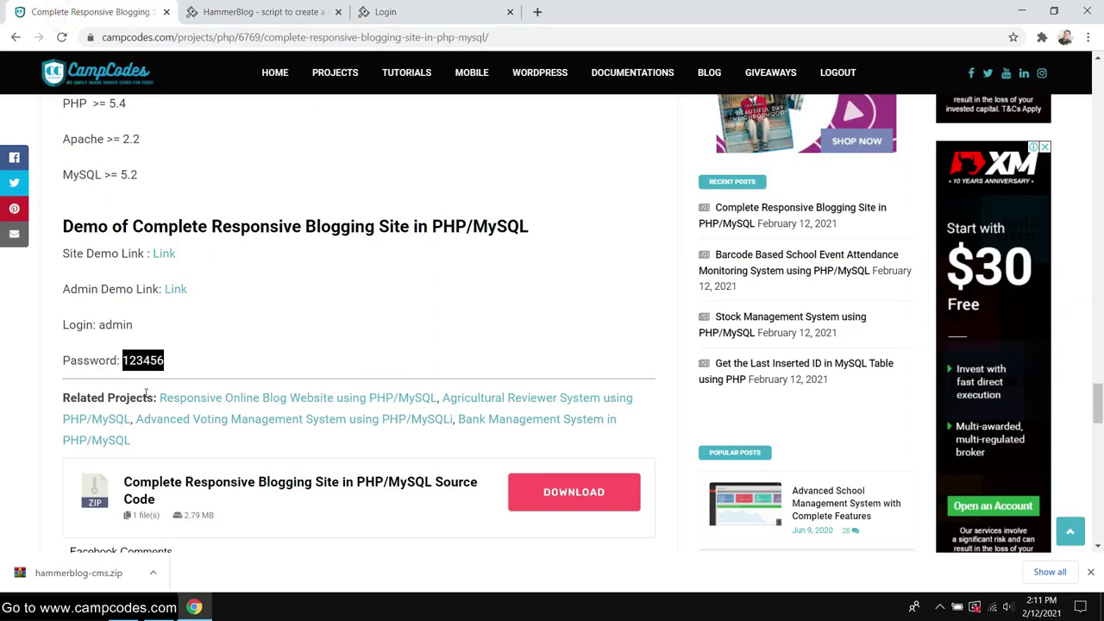
pyautogui.moveTo(55, 325); pyautogui.dragTo(172, 362)
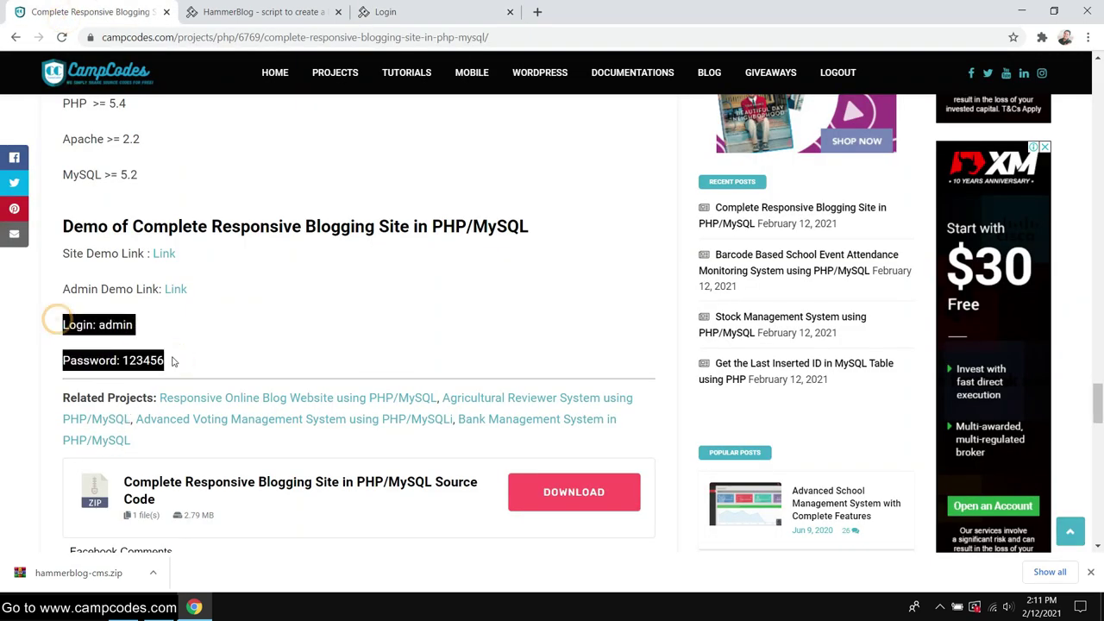
pyautogui.click(411, 12)
pyautogui.click(550, 274)
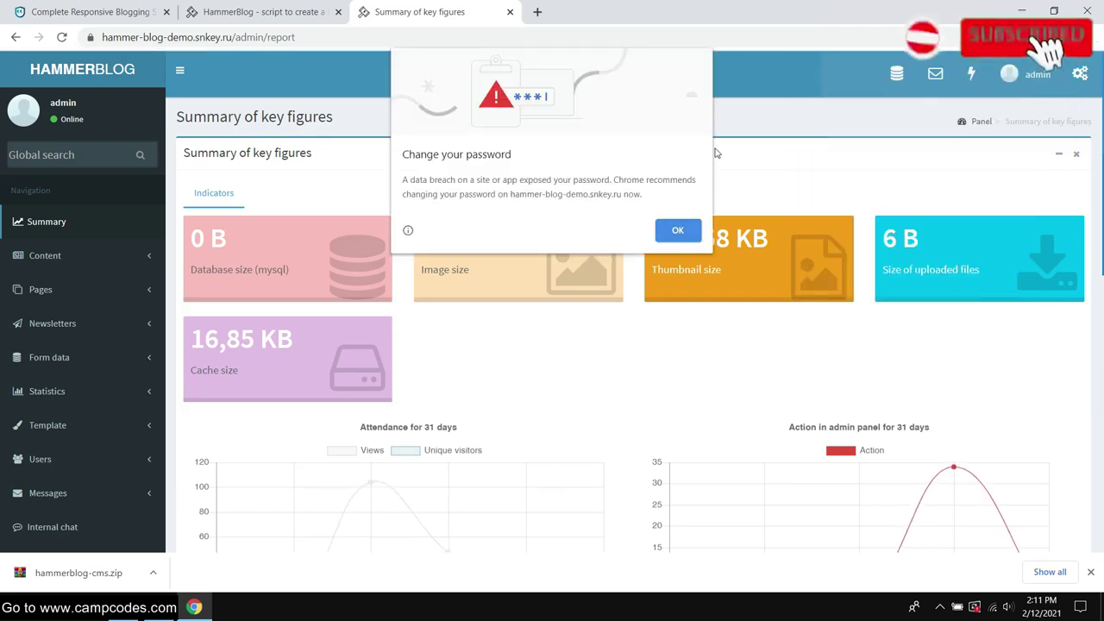
pyautogui.click(677, 232)
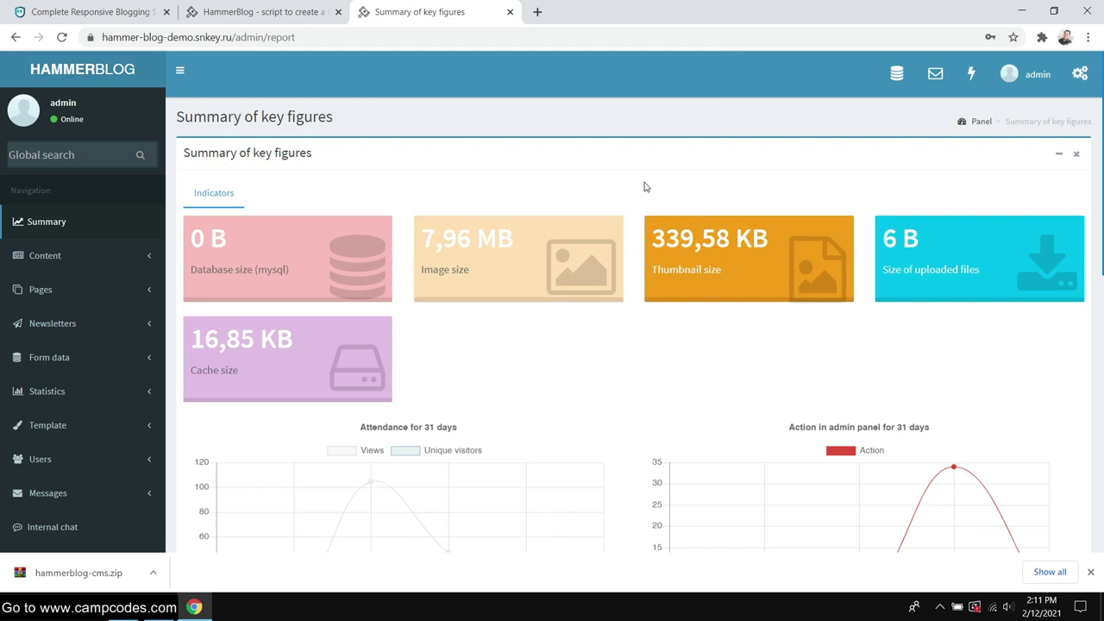
# Examine the size indicators, 31-day activity charts and internal chat on the admin Summary of key figures page.
pyautogui.scroll(-10, 647, 185)
pyautogui.scroll(9, 654, 197)
pyautogui.scroll(1, 653, 195)
pyautogui.moveTo(274, 188); pyautogui.dragTo(246, 269)
pyautogui.moveTo(414, 231); pyautogui.dragTo(470, 271)
pyautogui.moveTo(651, 231); pyautogui.dragTo(723, 273)
pyautogui.moveTo(935, 240); pyautogui.dragTo(876, 237)
pyautogui.scroll(-1, 748, 241)
pyautogui.moveTo(316, 271); pyautogui.dragTo(173, 264)
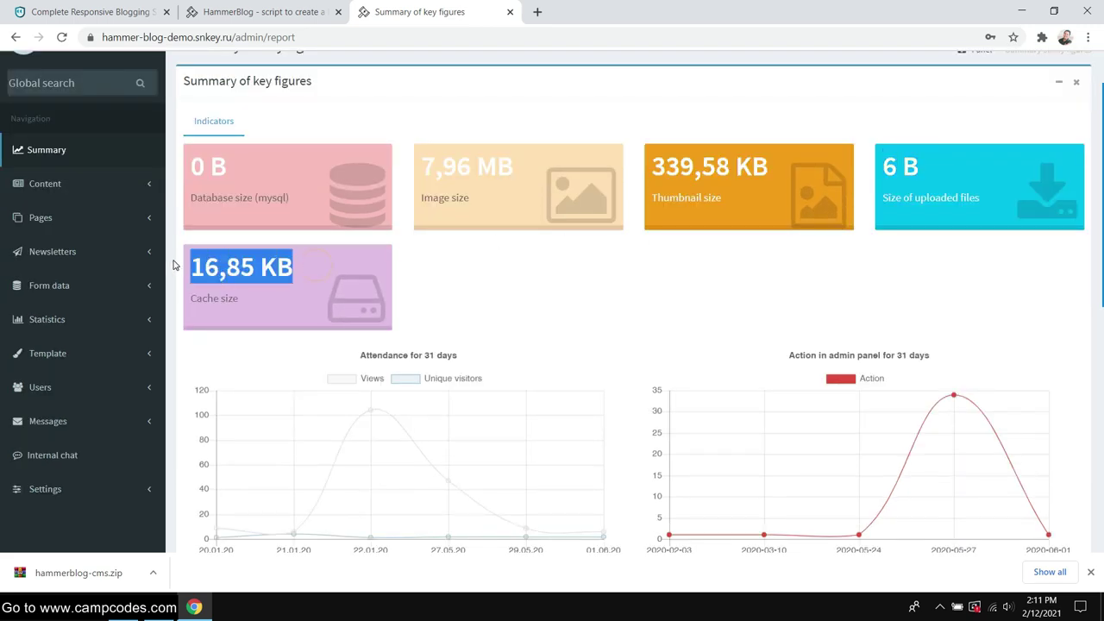
pyautogui.scroll(-3, 746, 192)
pyautogui.scroll(-4, 806, 201)
pyautogui.scroll(4, 614, 184)
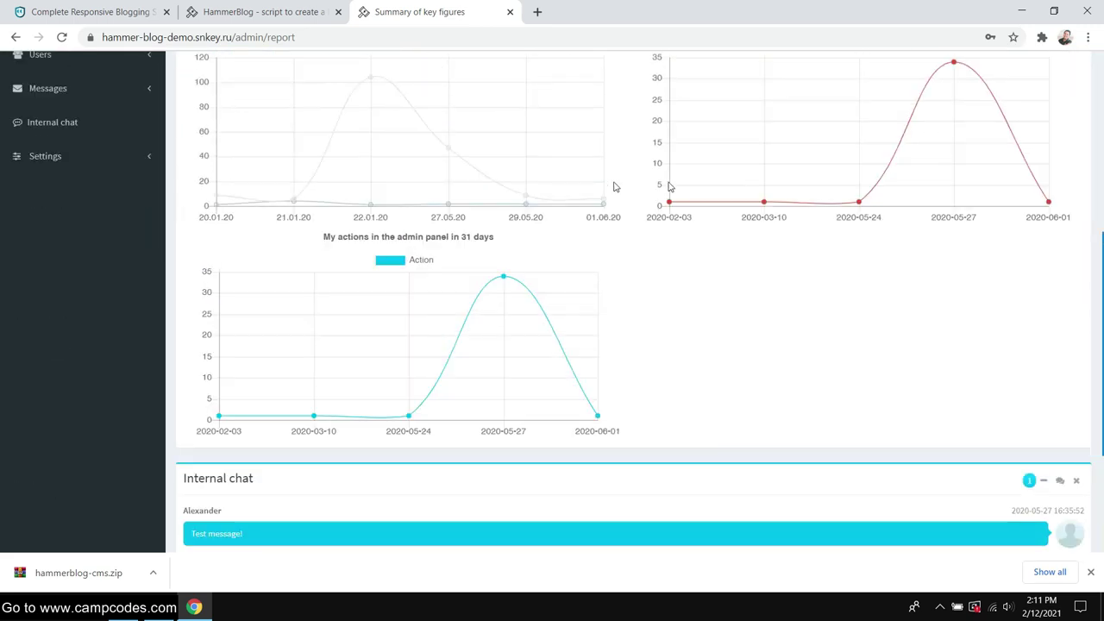
pyautogui.scroll(3, 409, 203)
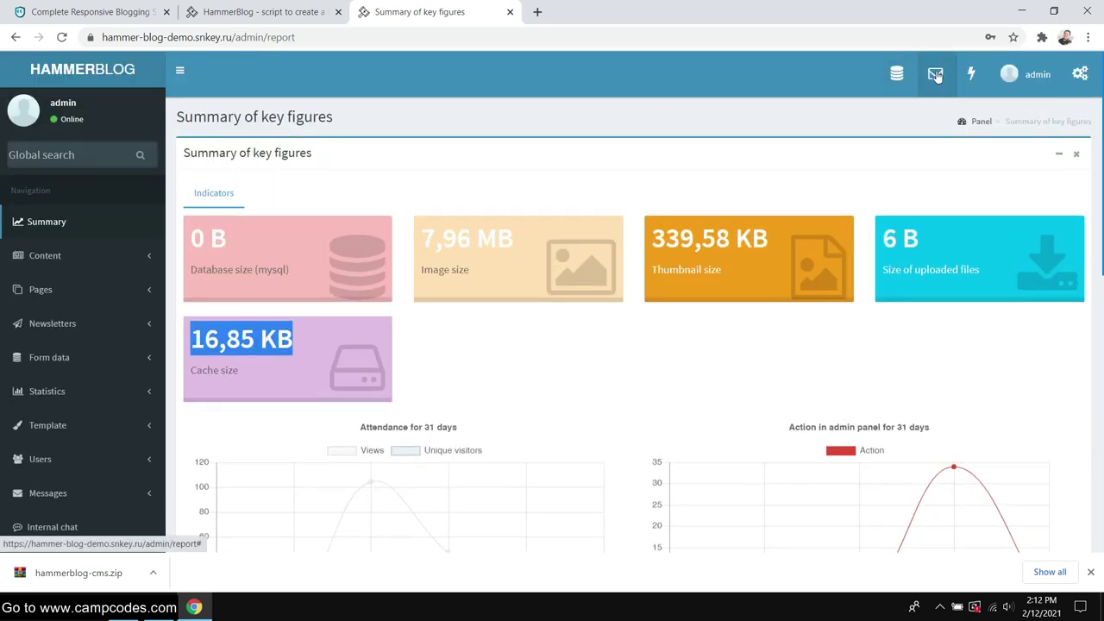
# Open the category management page listing all content categories.
pyautogui.scroll(-1, 64, 207)
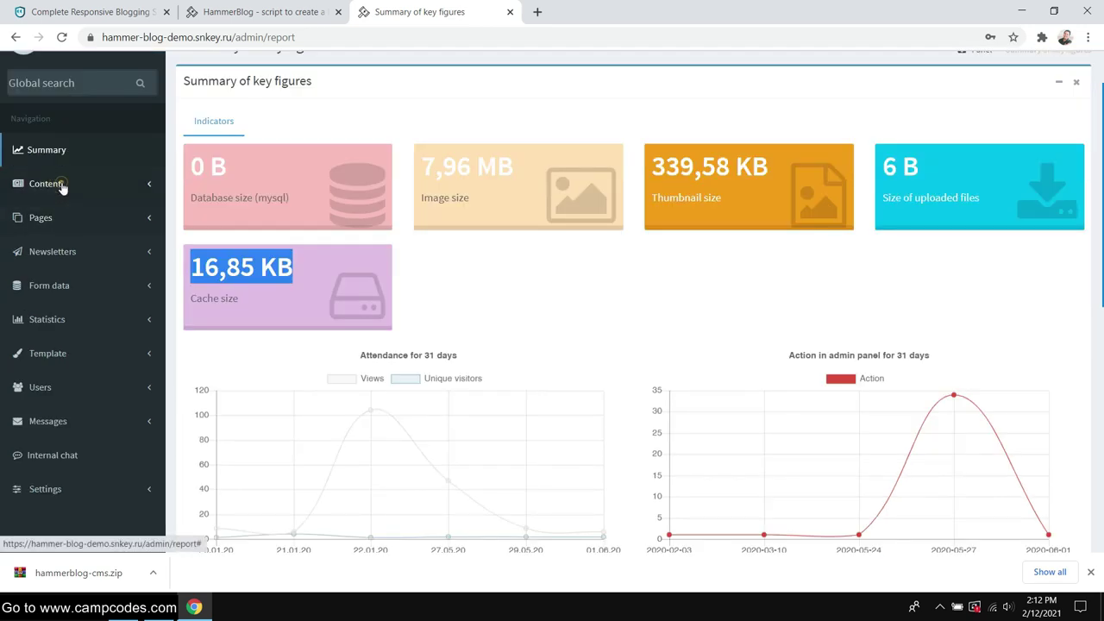
pyautogui.click(64, 185)
pyautogui.click(47, 220)
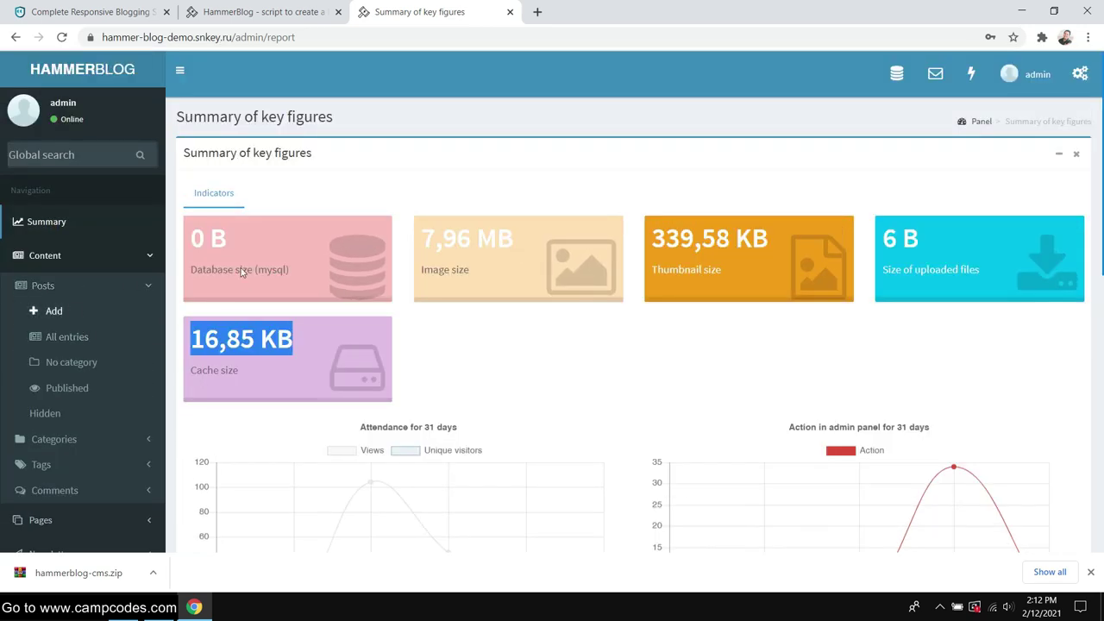
pyautogui.scroll(-1, 78, 294)
pyautogui.click(47, 367)
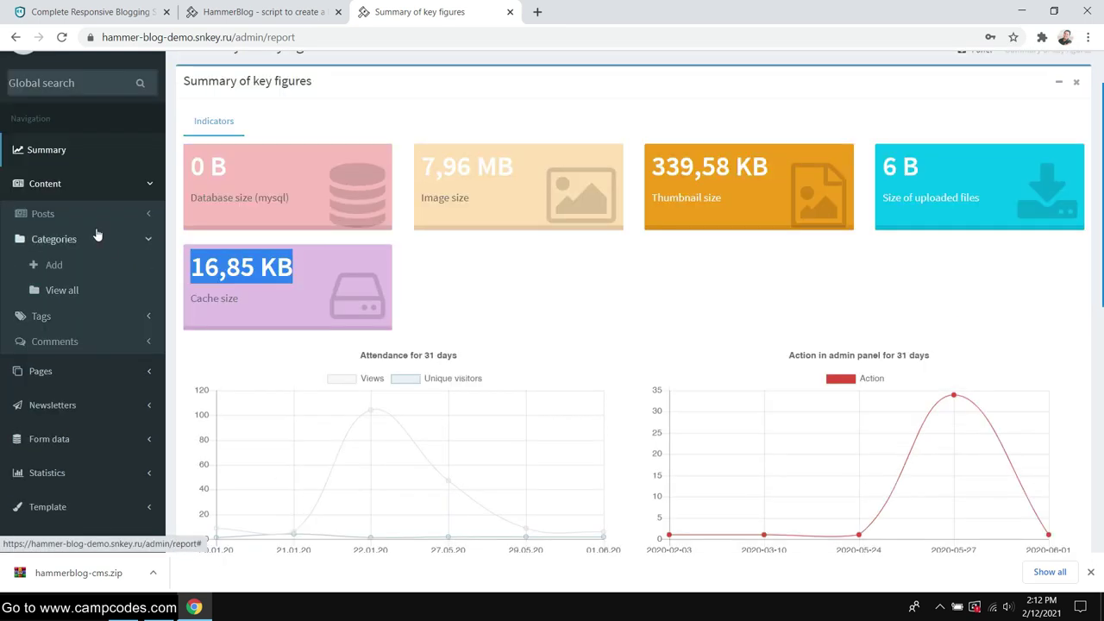
pyautogui.click(62, 291)
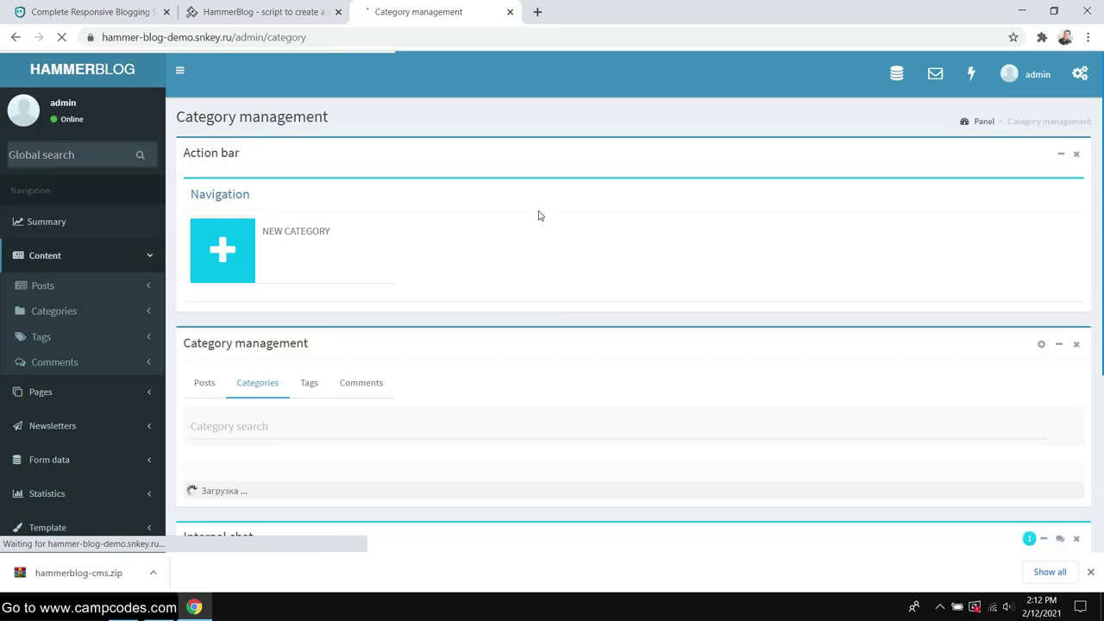
pyautogui.scroll(-3, 517, 224)
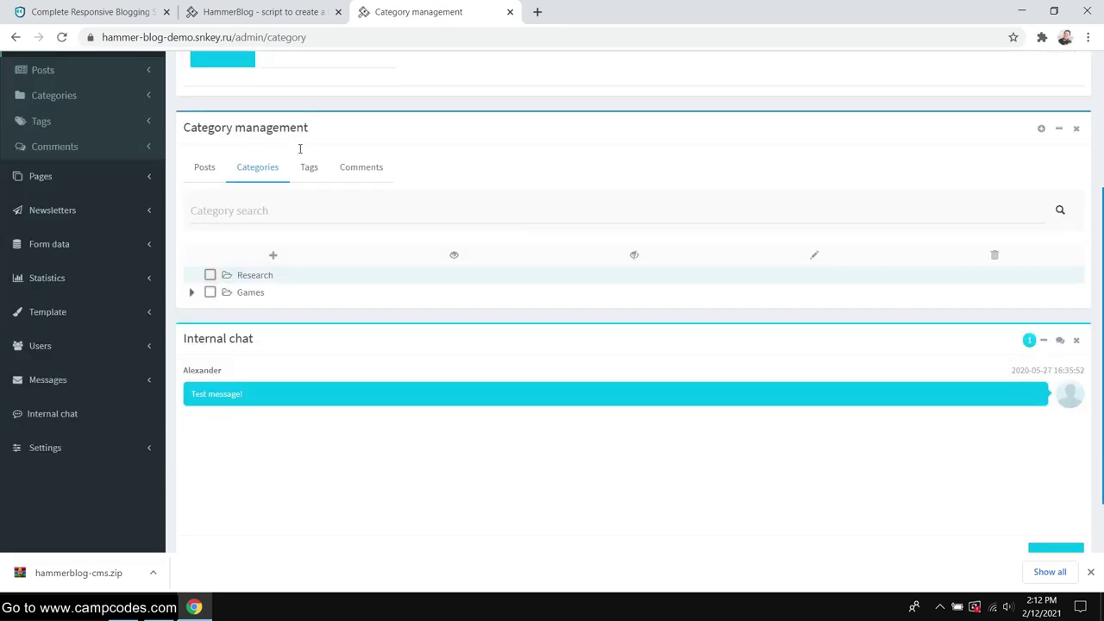
# Check the categories offered on the public HammerBlog site and return to category management.
pyautogui.click(253, 9)
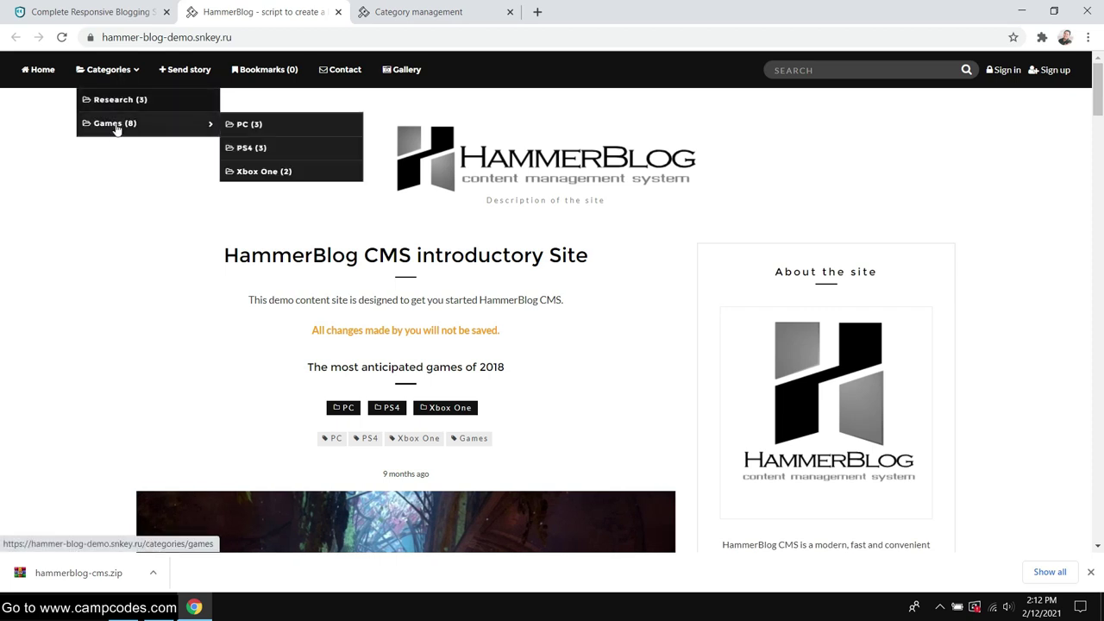
pyautogui.scroll(-2, 93, 266)
pyautogui.scroll(3, 84, 251)
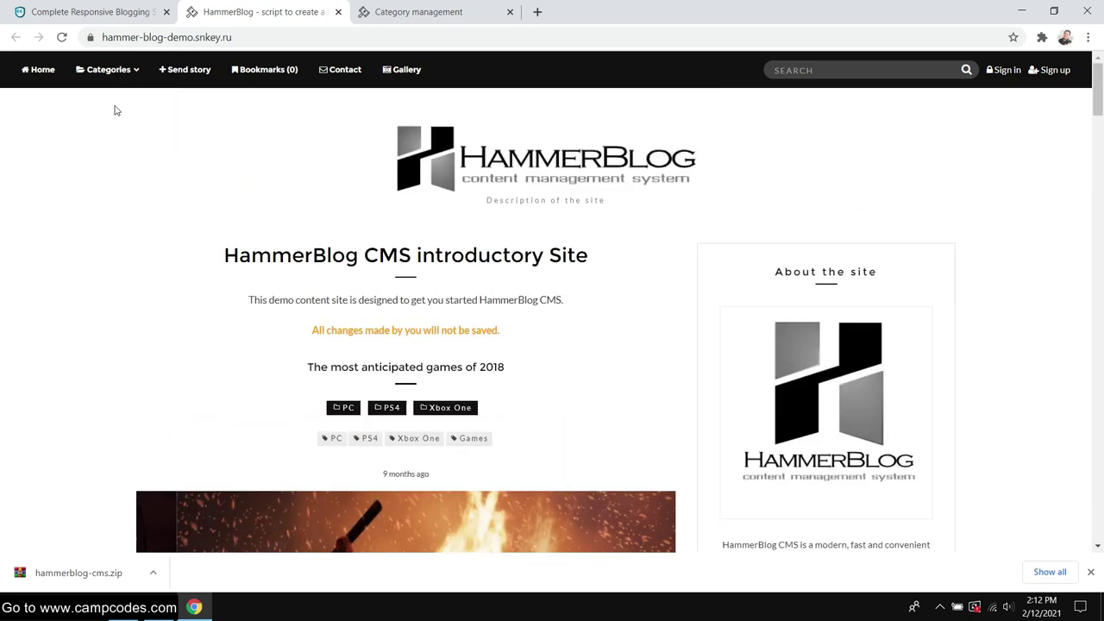
pyautogui.click(439, 15)
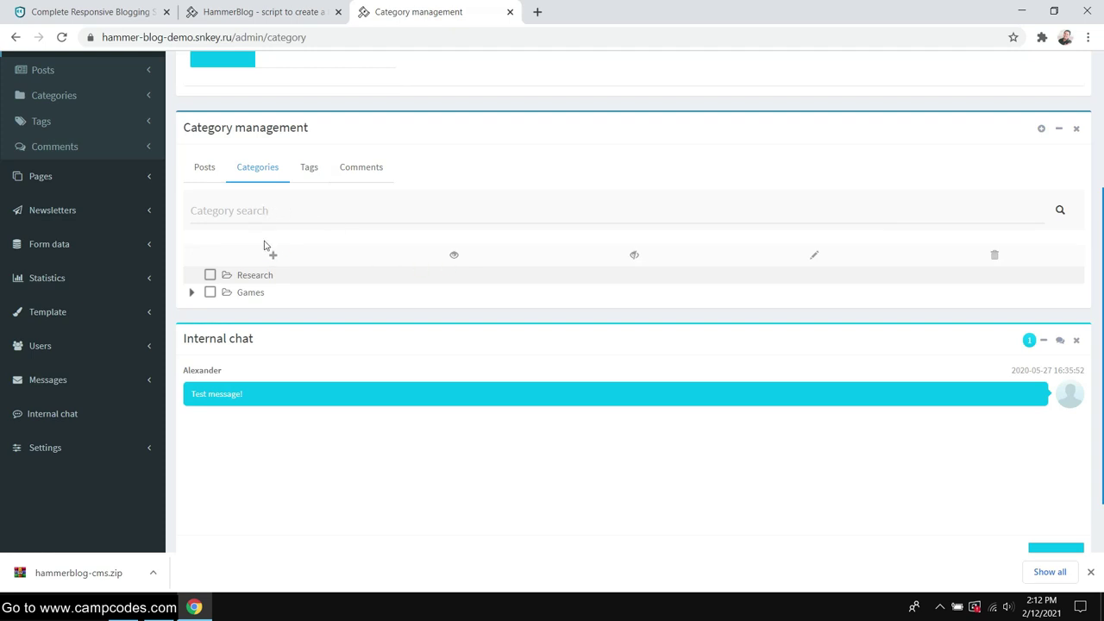
# Expand the Games category to view its subcategories, trying out the selection of Xbox One and Research.
pyautogui.click(297, 211)
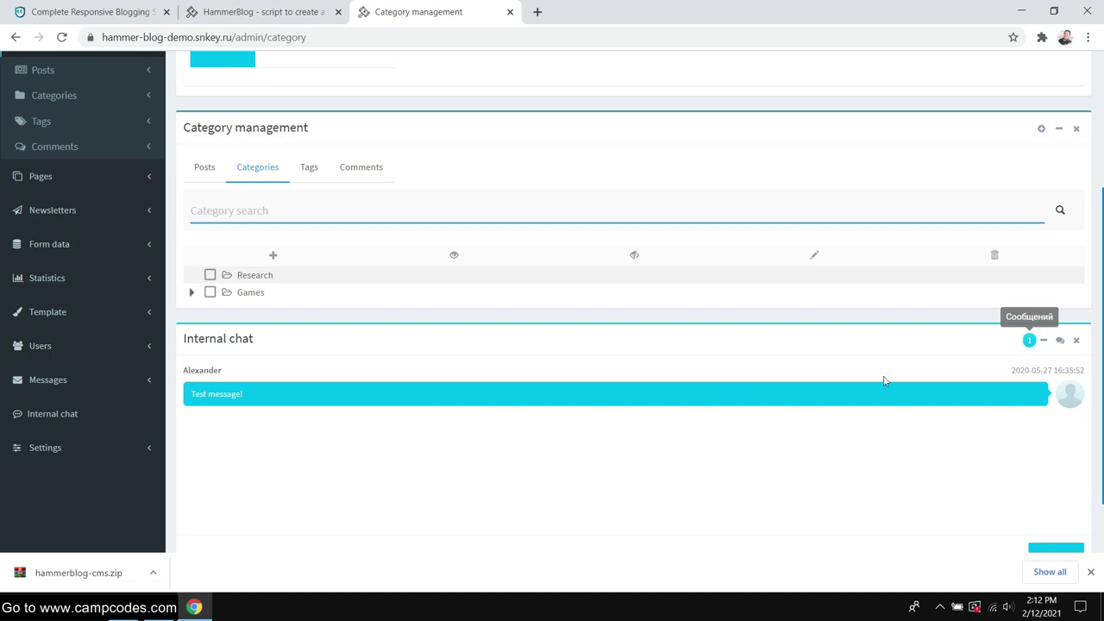
pyautogui.click(508, 426)
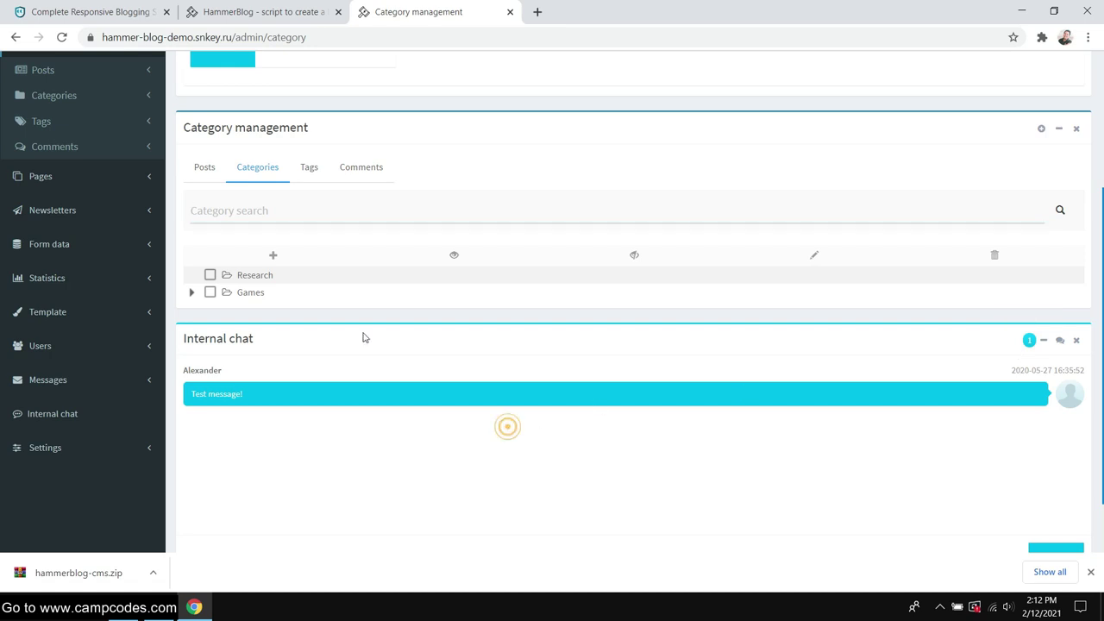
pyautogui.click(192, 294)
pyautogui.click(272, 344)
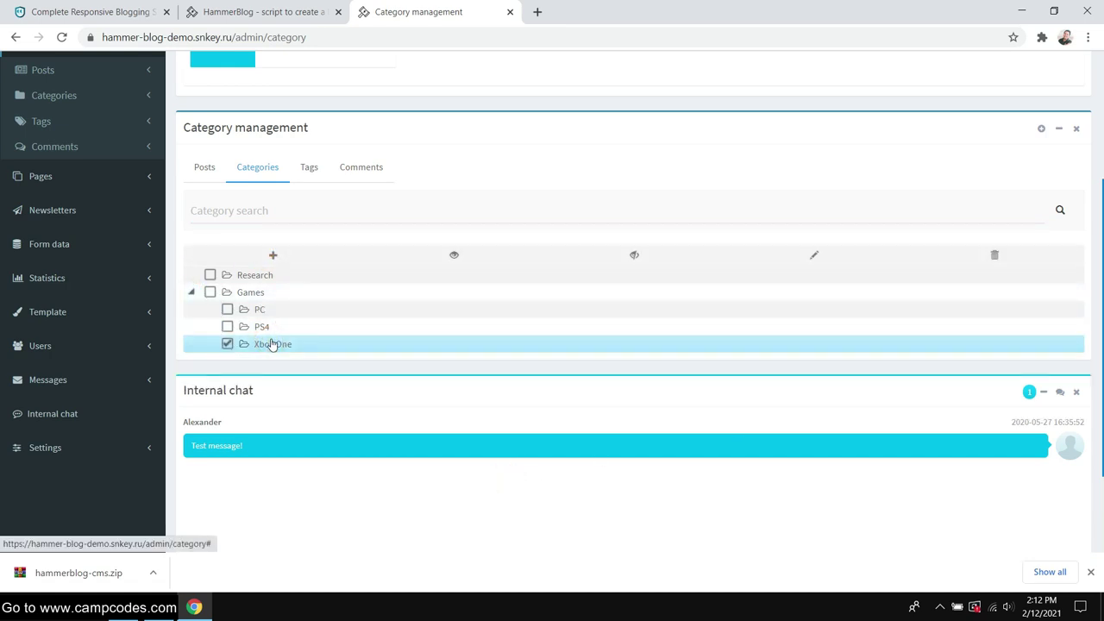
pyautogui.click(231, 346)
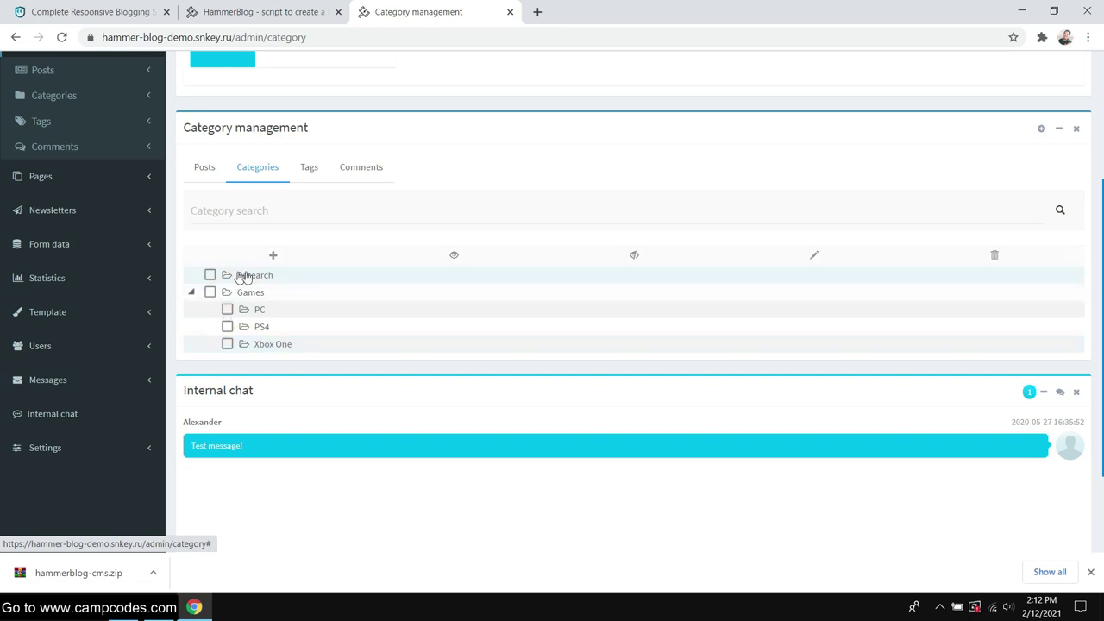
pyautogui.click(209, 274)
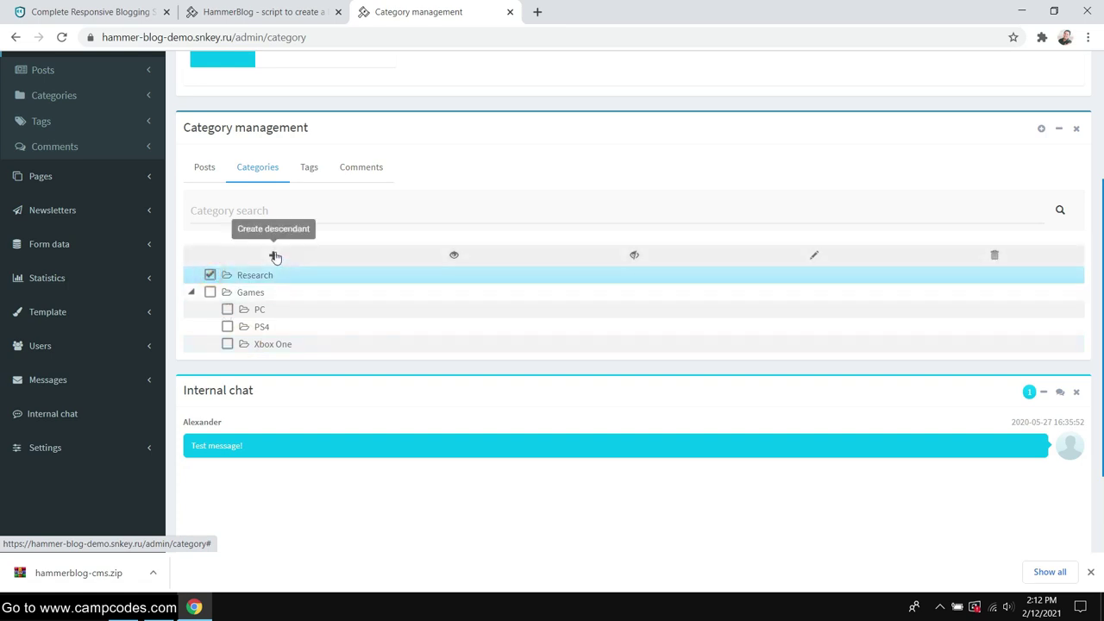
pyautogui.click(209, 275)
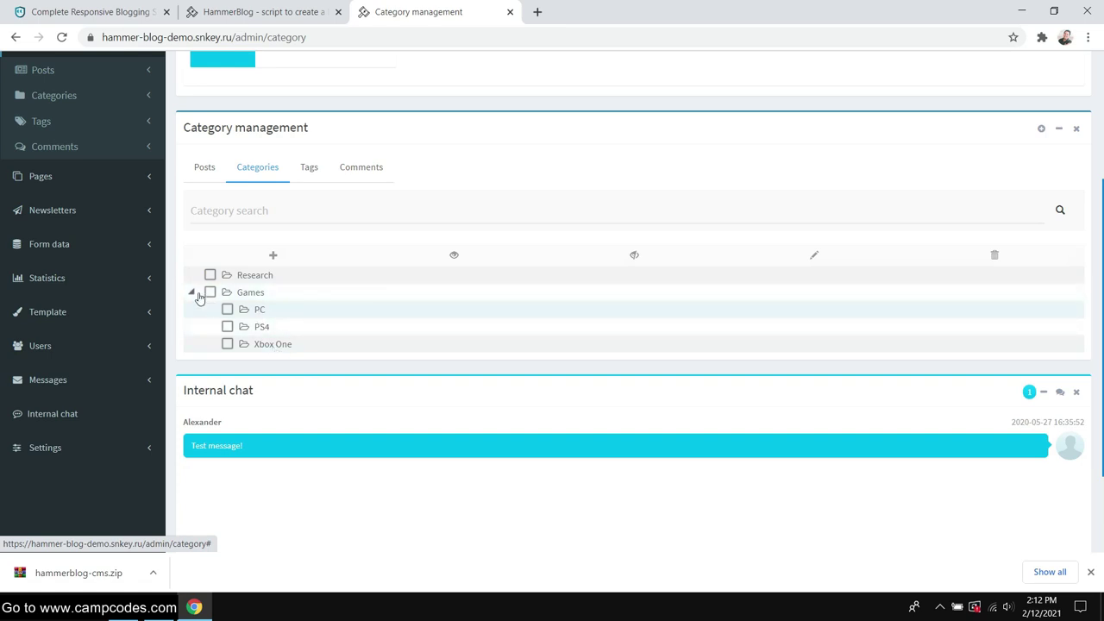
# Start a new category under Games named Software with the URL software, leaving it posted to the website.
pyautogui.click(209, 292)
pyautogui.click(273, 256)
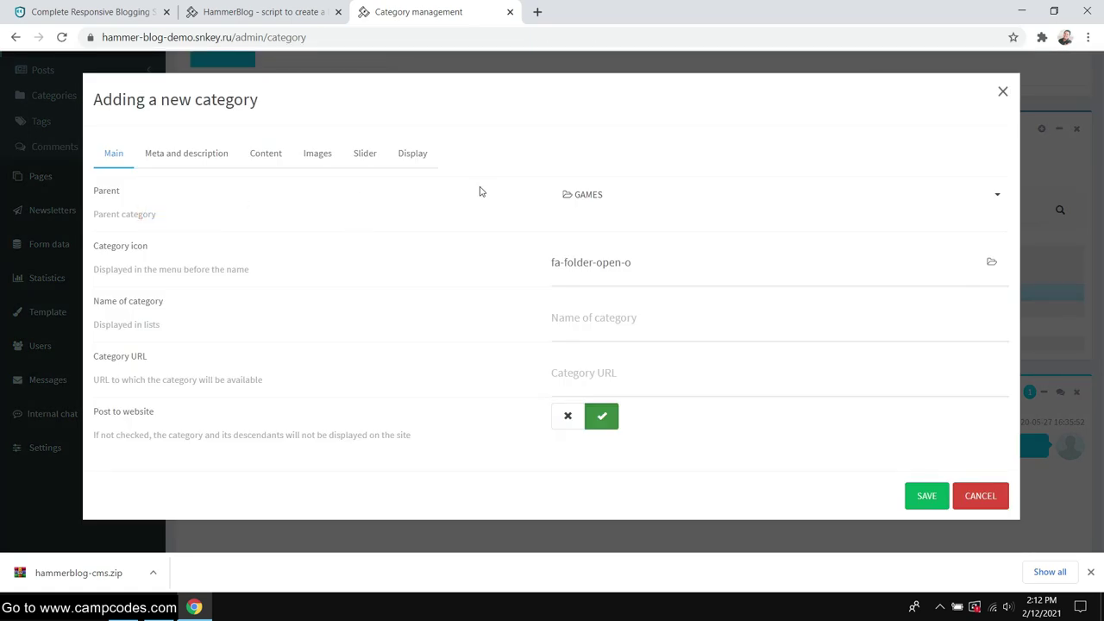
pyautogui.click(578, 327)
pyautogui.click(594, 327)
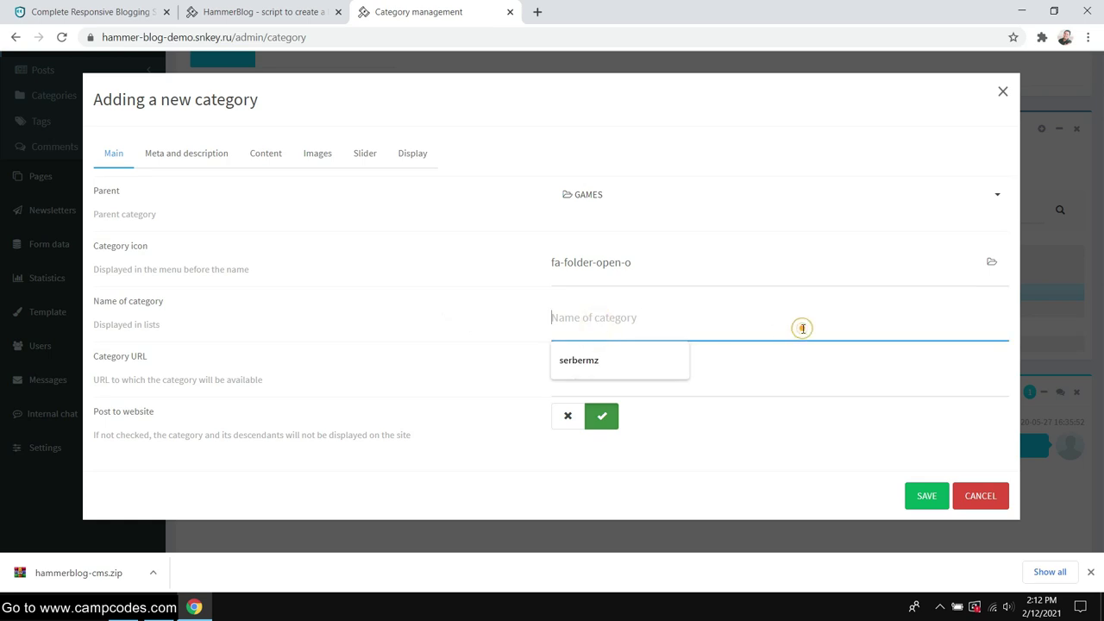
pyautogui.click(837, 371)
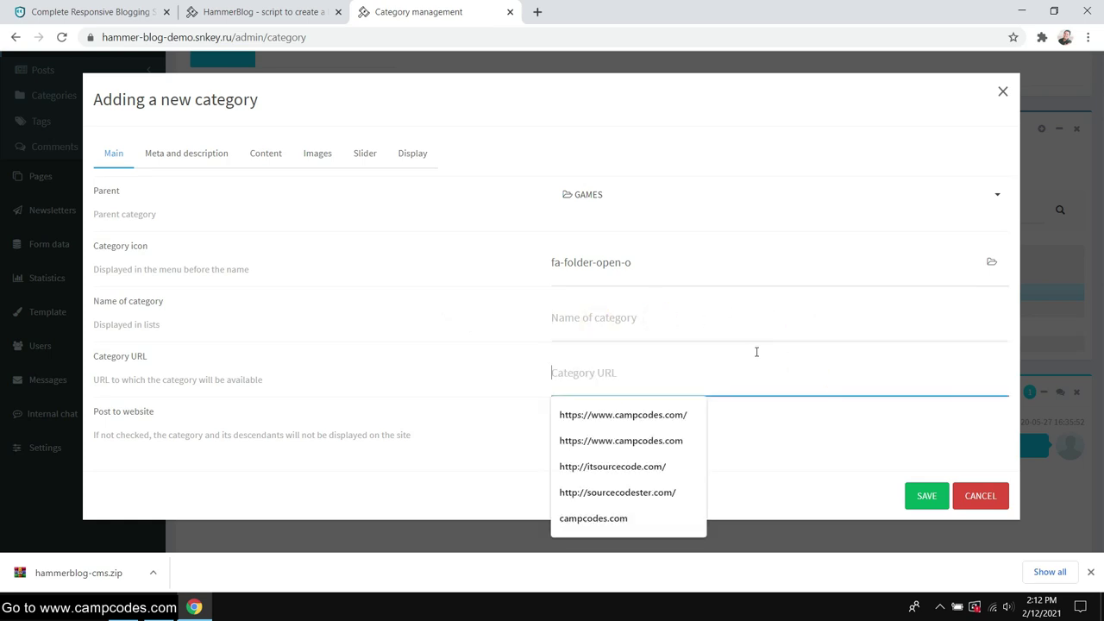
pyautogui.click(653, 320)
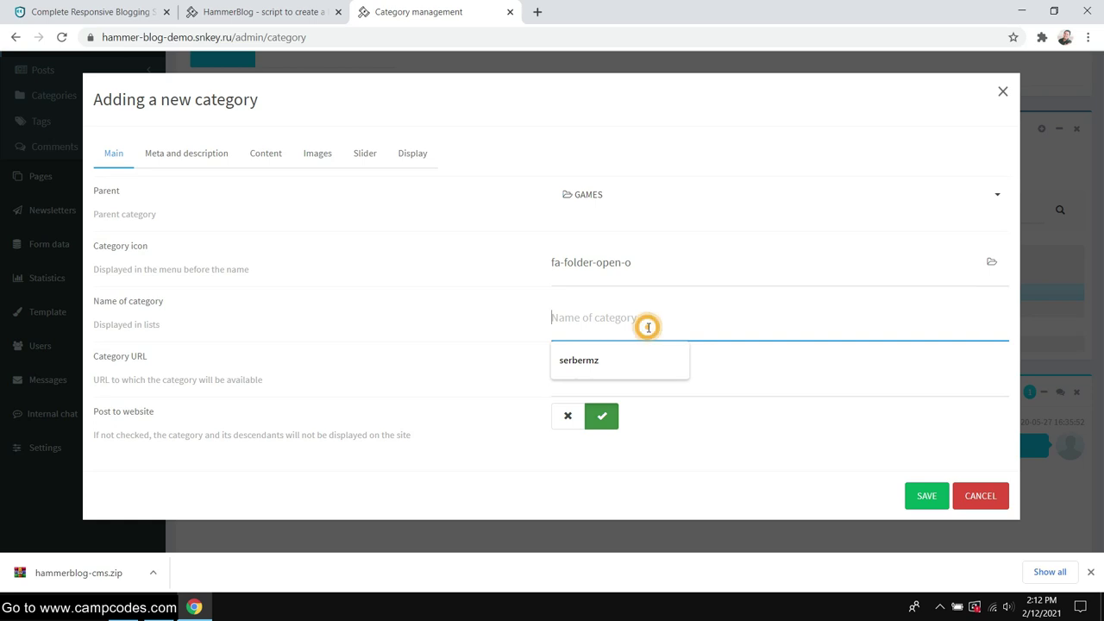
pyautogui.write('Sov')
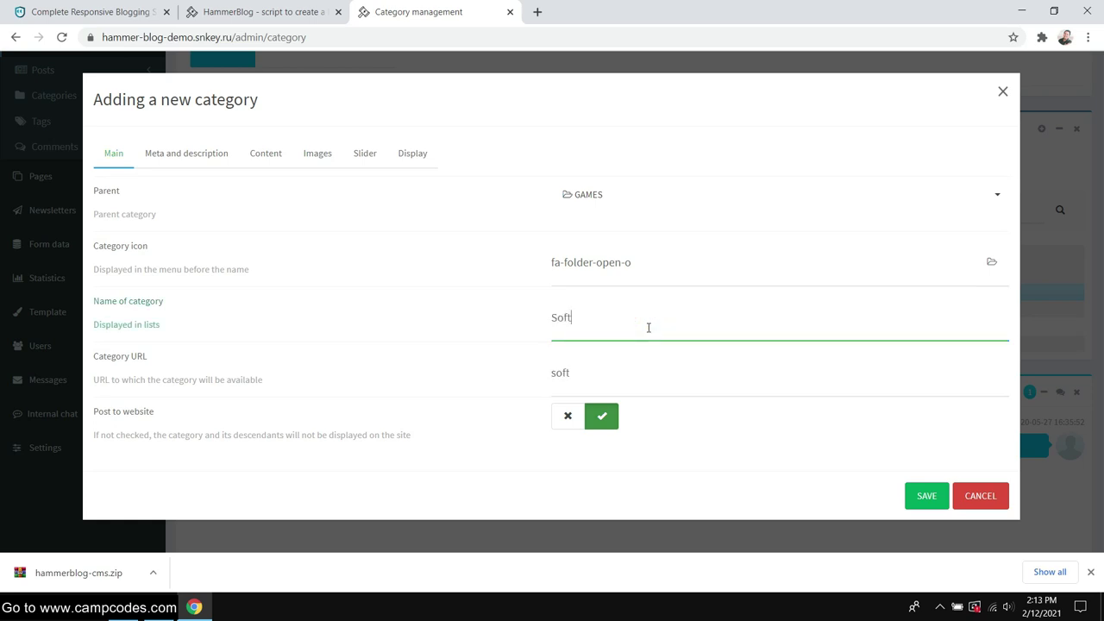
pyautogui.click(575, 366)
pyautogui.click(603, 416)
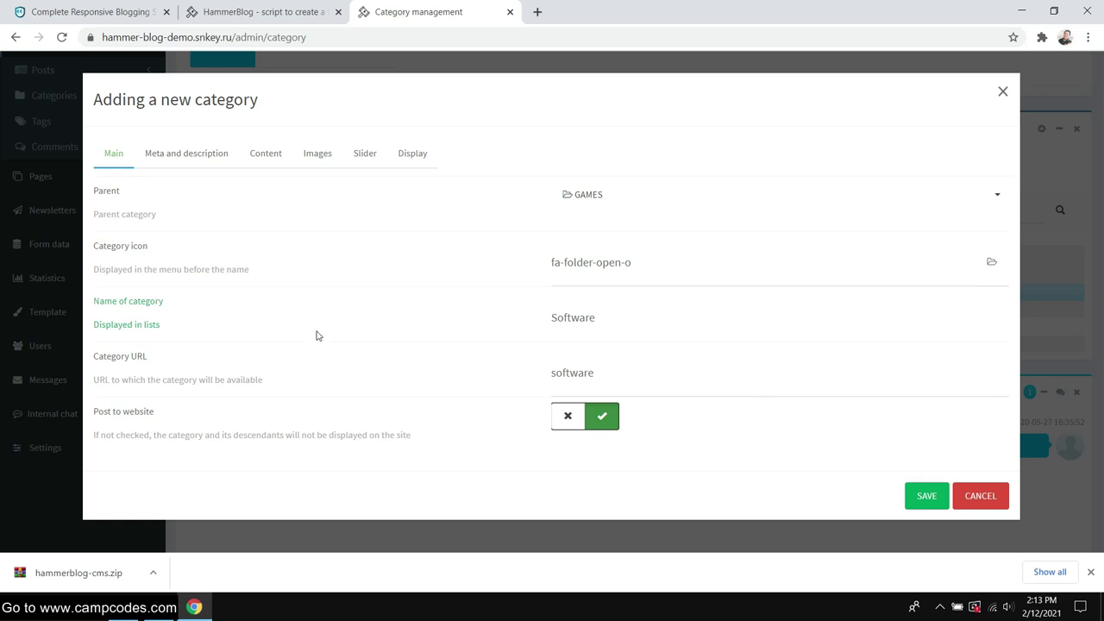
pyautogui.moveTo(259, 398); pyautogui.dragTo(357, 377)
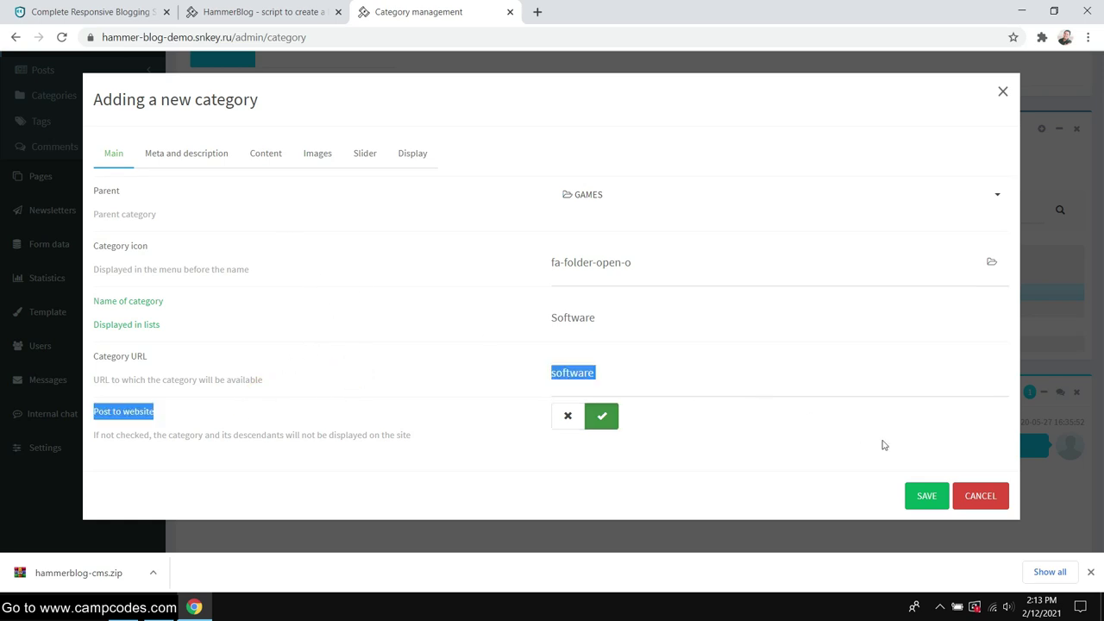
# Review the new category's meta, content, images, slider and display settings and save the category.
pyautogui.click(192, 154)
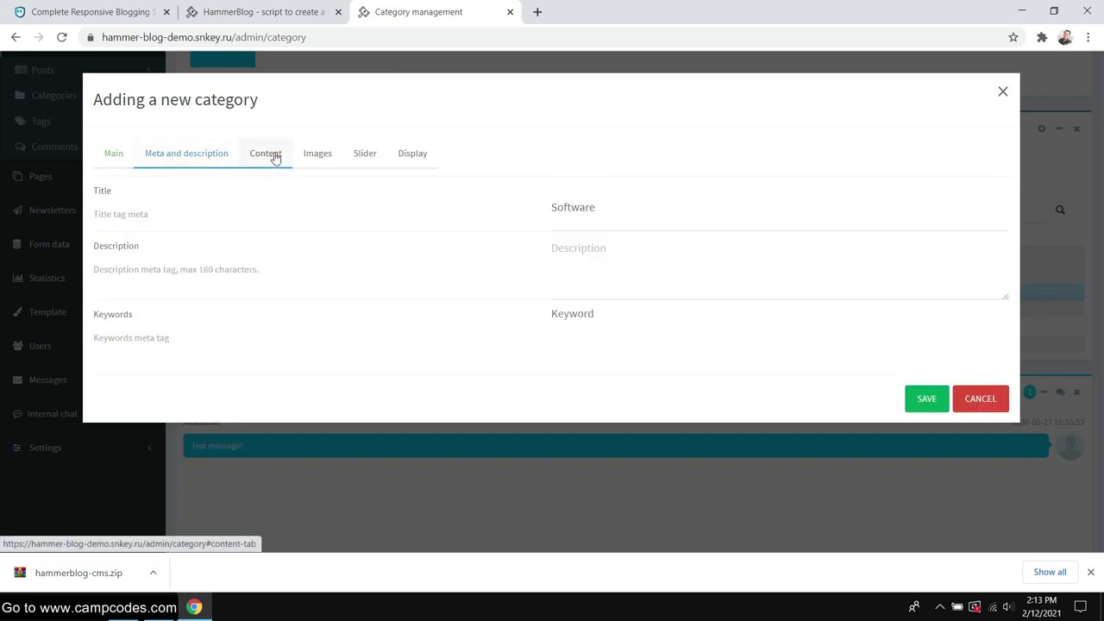
pyautogui.click(274, 158)
pyautogui.click(320, 154)
pyautogui.click(363, 154)
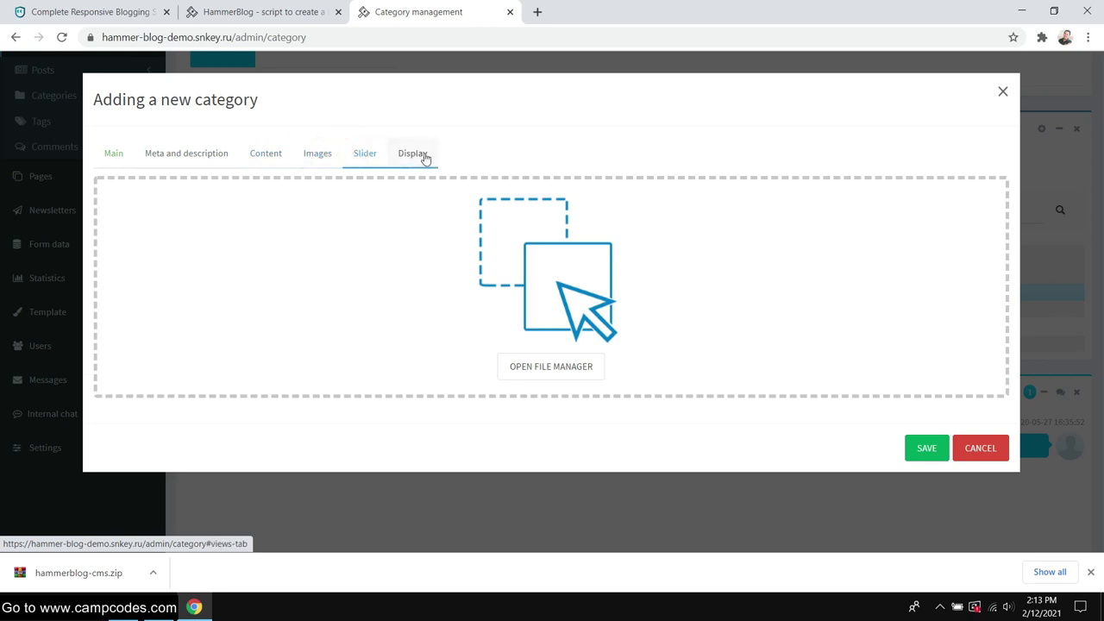
pyautogui.click(425, 158)
pyautogui.click(149, 155)
pyautogui.click(116, 154)
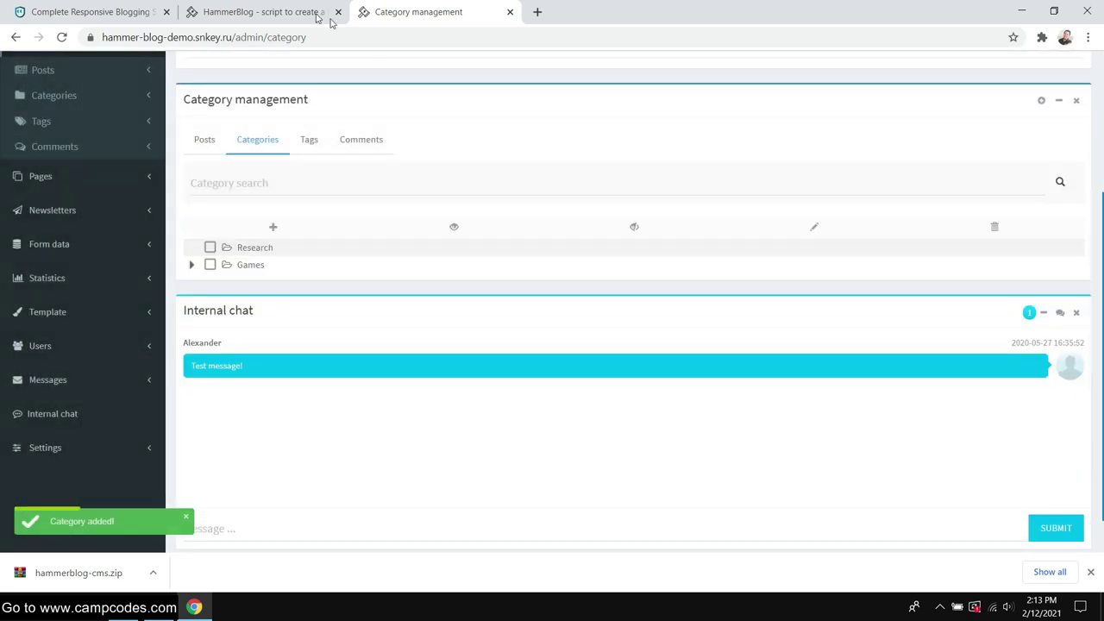
# Reload the public HammerBlog site and check its list of categories.
pyautogui.click(291, 12)
pyautogui.rightClick(264, 11)
pyautogui.click(293, 77)
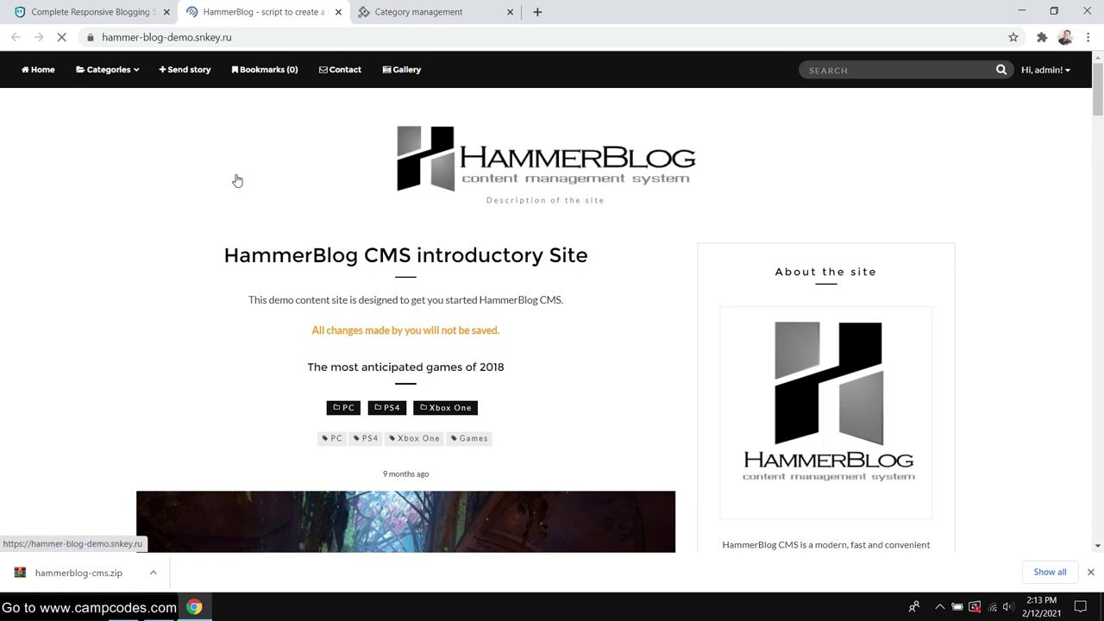
pyautogui.click(130, 74)
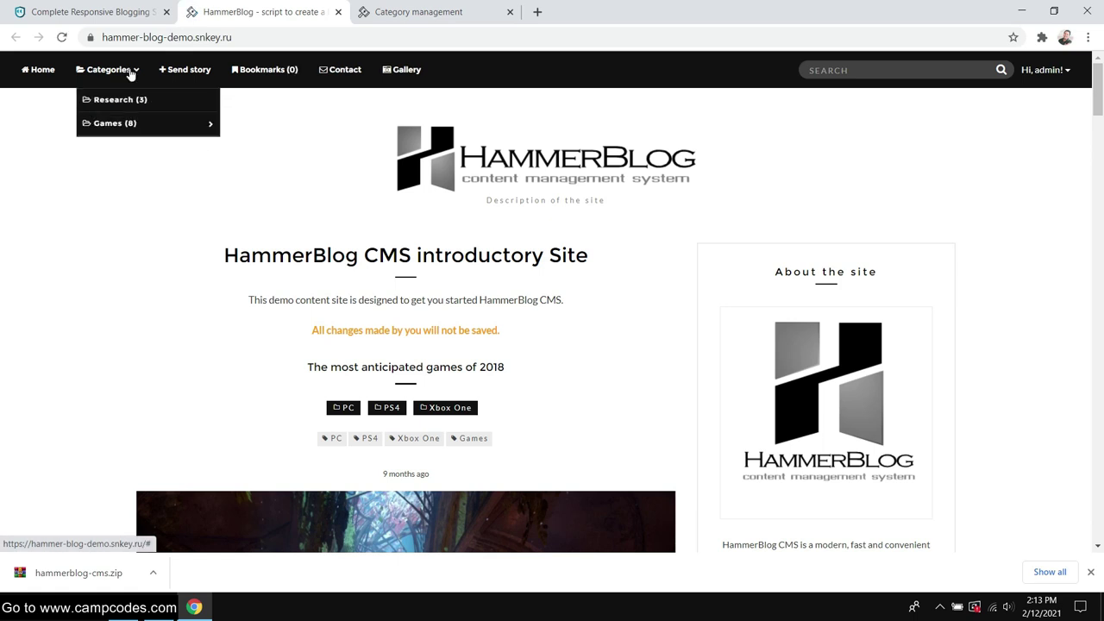
# Open the Games category on the public site and look through its posts.
pyautogui.click(158, 123)
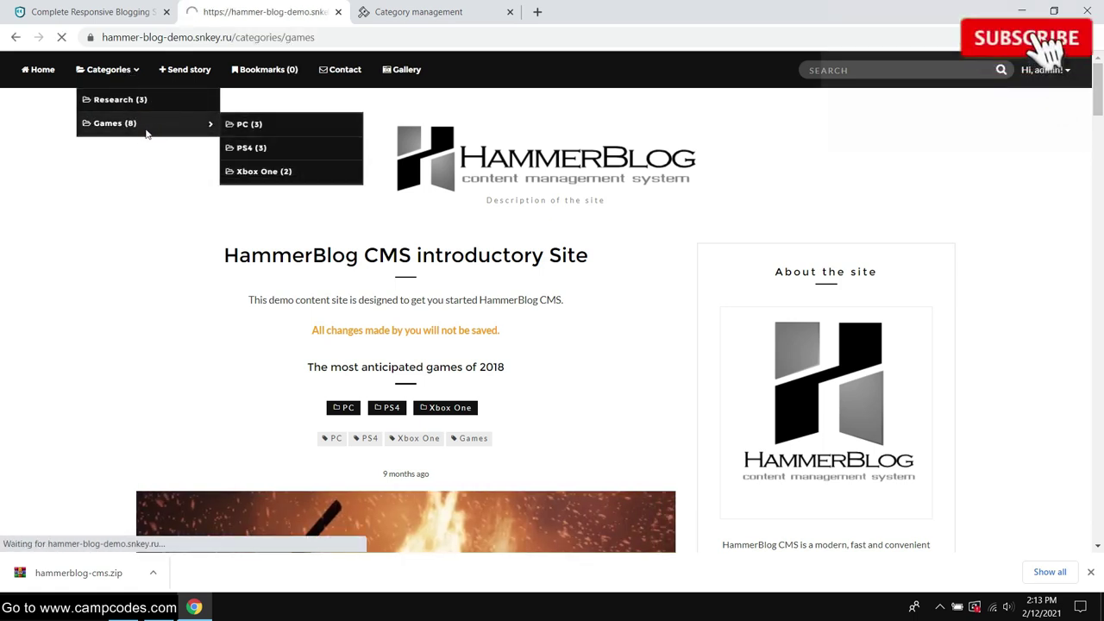
pyautogui.scroll(-10, 305, 172)
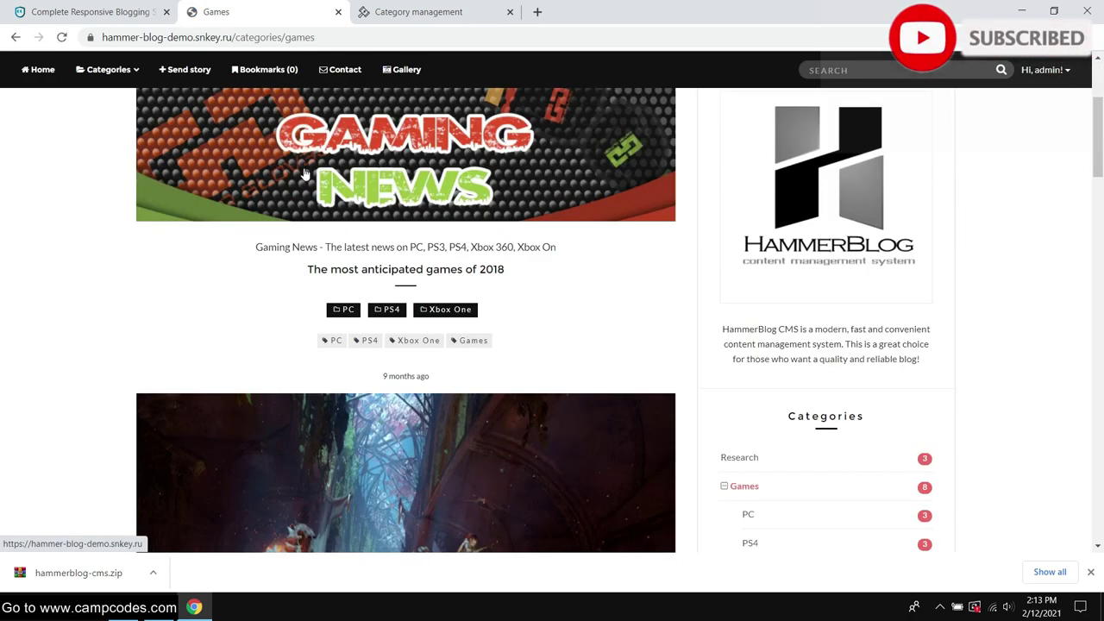
pyautogui.scroll(-15, 304, 173)
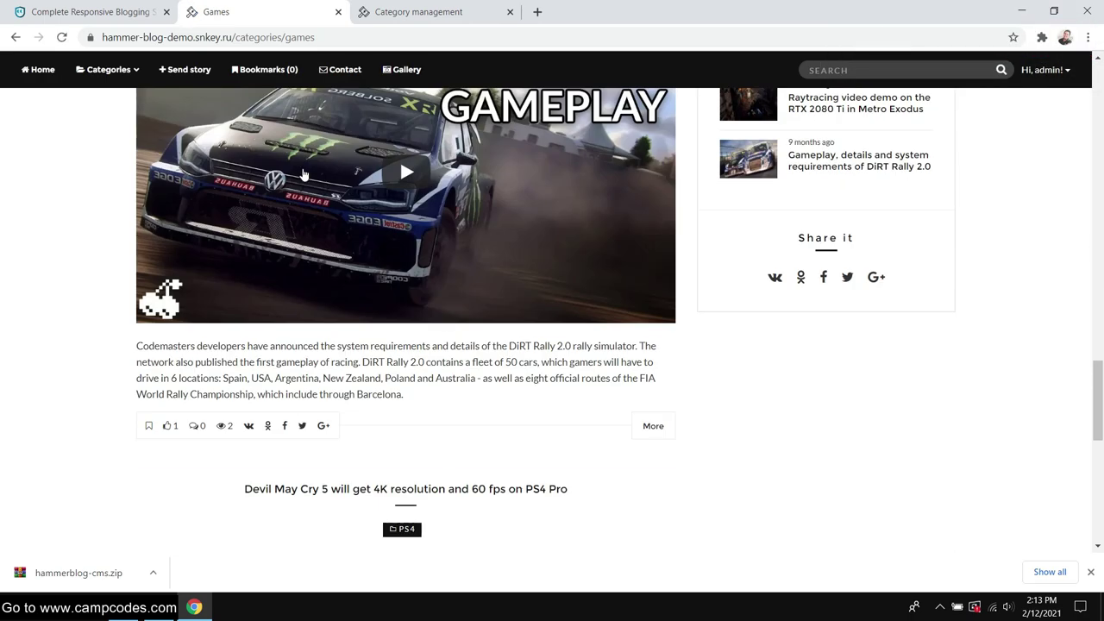
pyautogui.scroll(15, 302, 176)
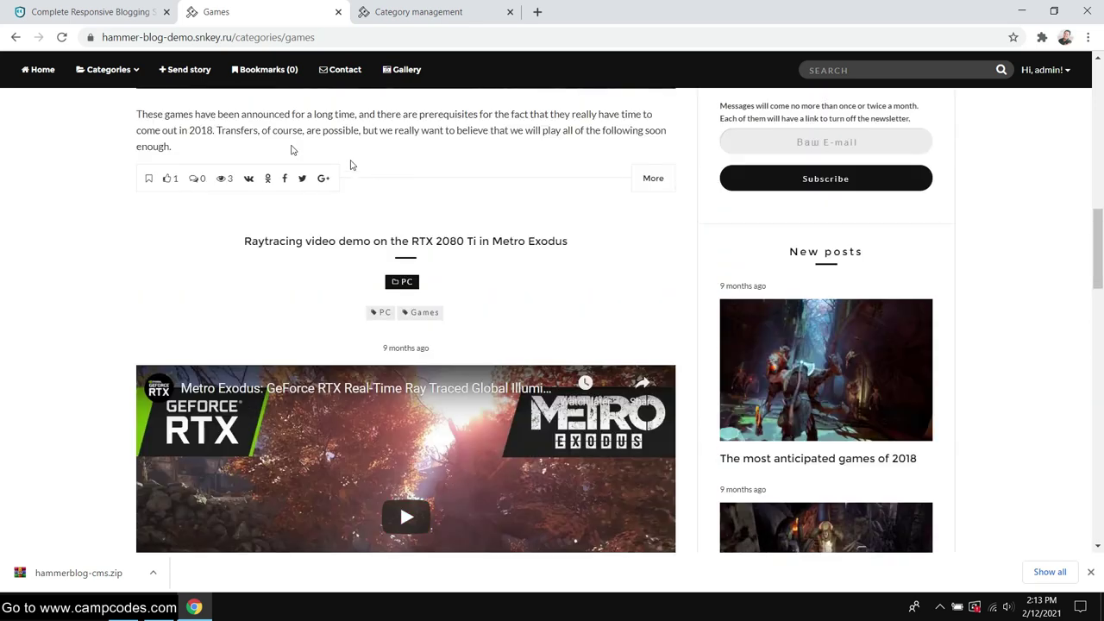
pyautogui.scroll(4, 352, 165)
# Open the Research category on the public site and look through its posts.
pyautogui.click(128, 74)
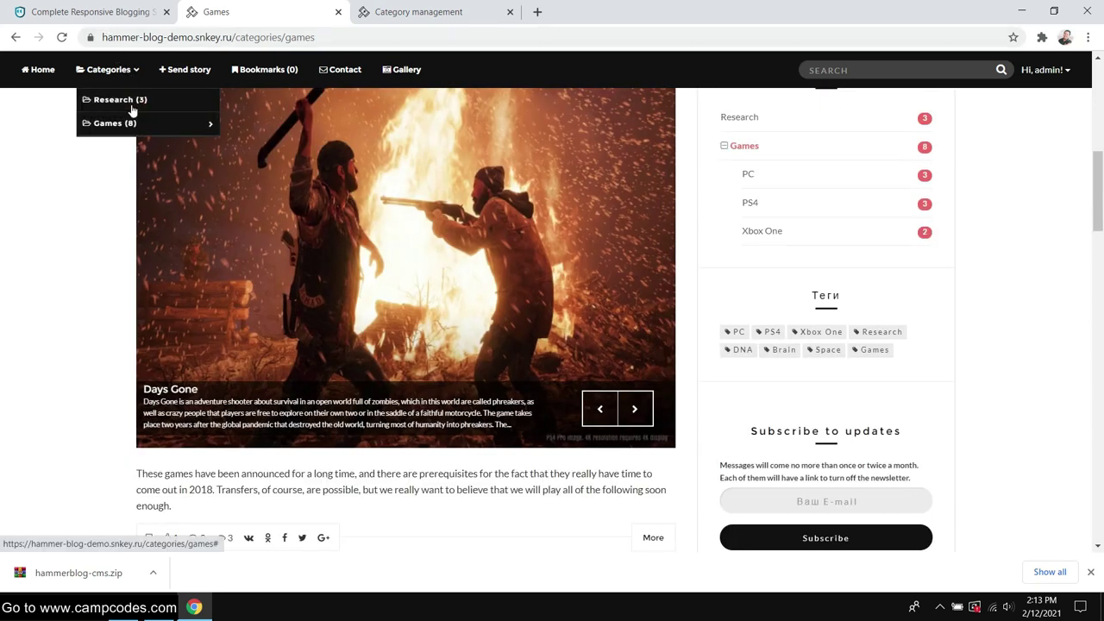
pyautogui.click(163, 102)
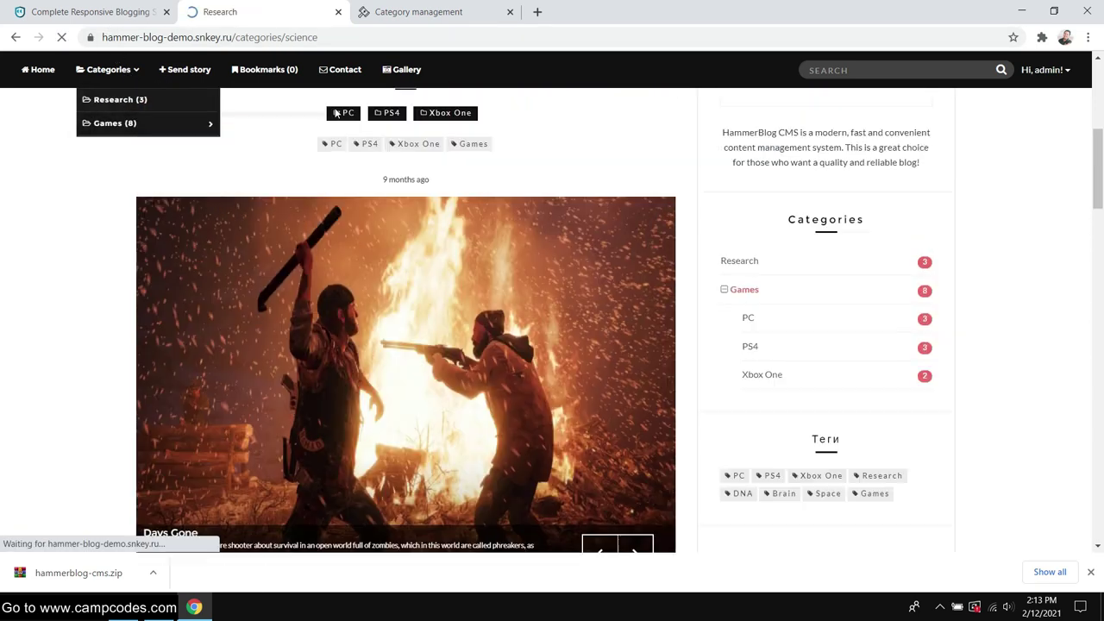
pyautogui.scroll(-20, 328, 148)
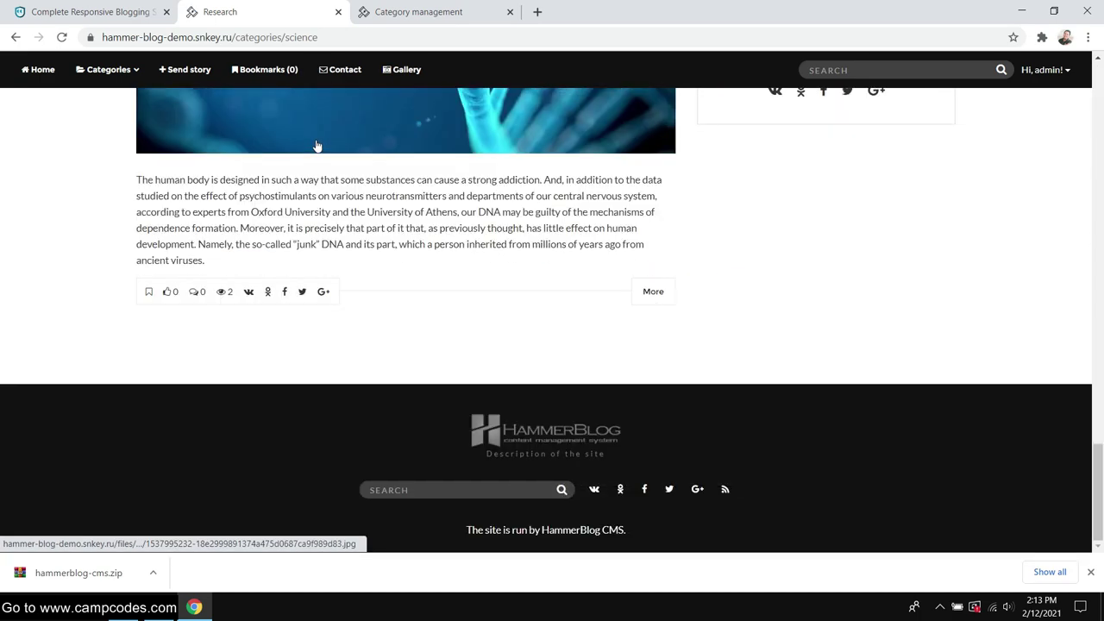
pyautogui.scroll(5, 318, 147)
# Return to category management in the admin panel and check the subcategories under Games.
pyautogui.click(419, 12)
pyautogui.scroll(1, 239, 273)
pyautogui.scroll(-1, 470, 343)
pyautogui.scroll(-1, 440, 328)
pyautogui.scroll(1, 324, 276)
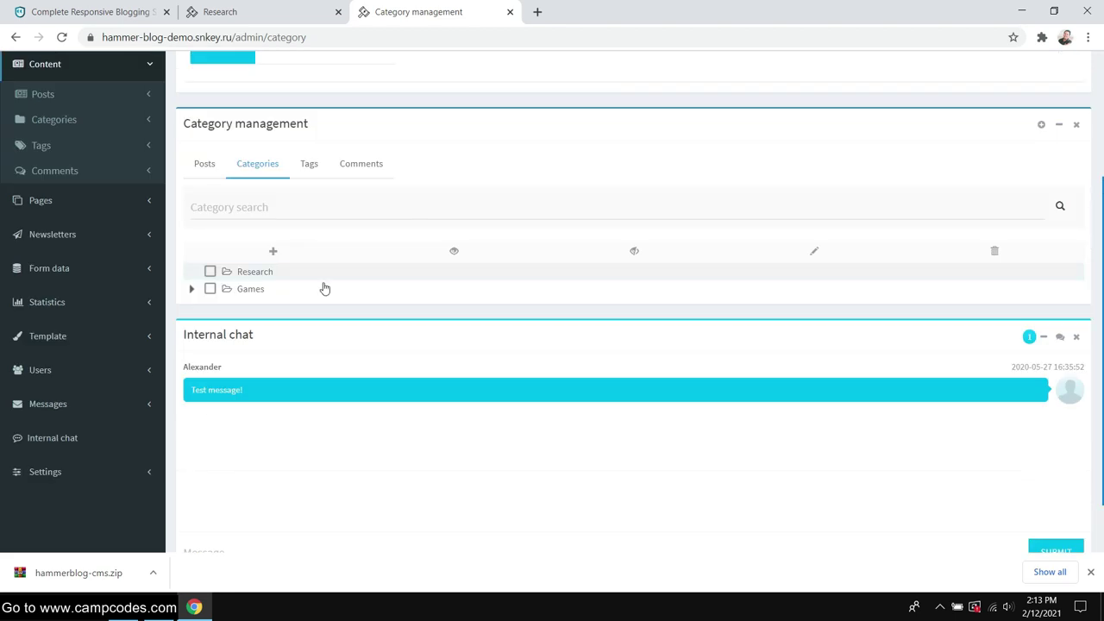
pyautogui.click(192, 289)
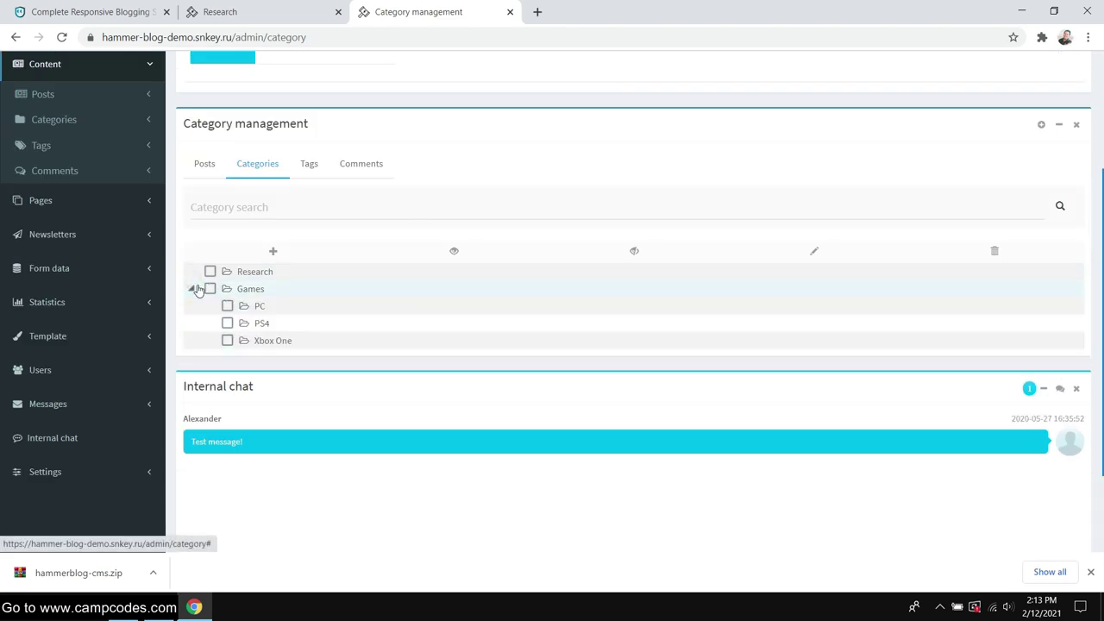
pyautogui.click(191, 290)
# Start adding a new post entry and assign it to the Research category.
pyautogui.scroll(1, 116, 219)
pyautogui.scroll(2, 116, 219)
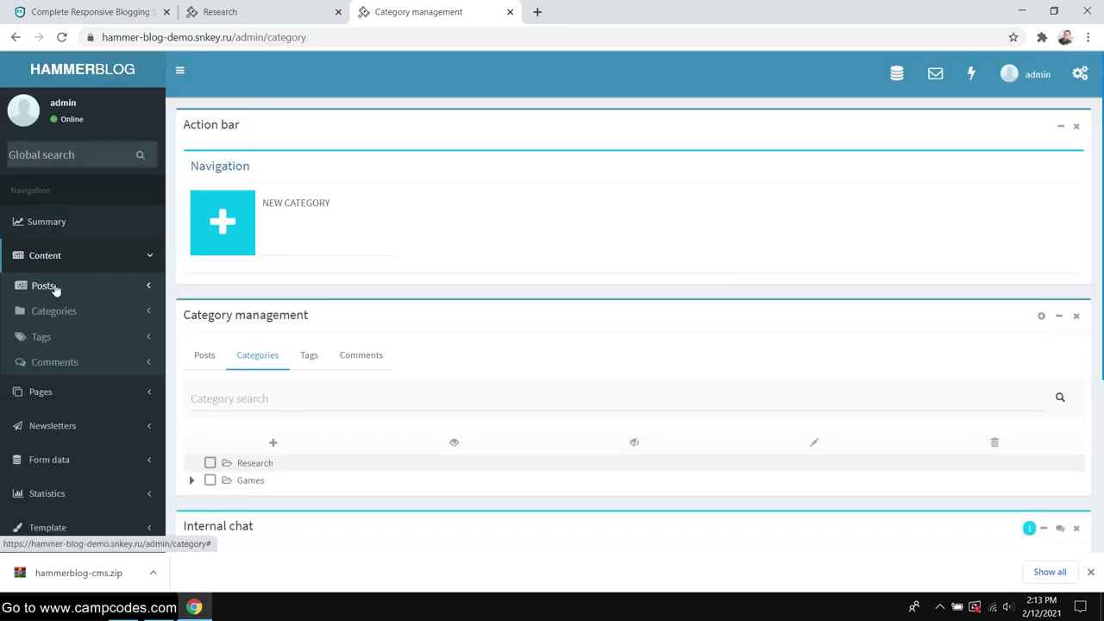
pyautogui.click(54, 289)
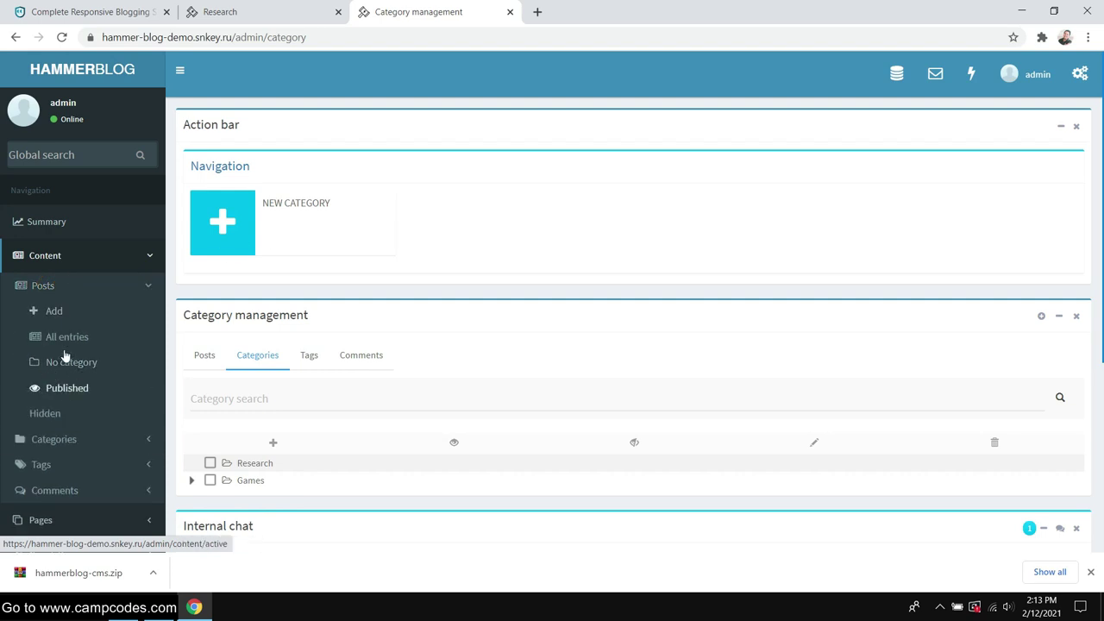
pyautogui.click(49, 316)
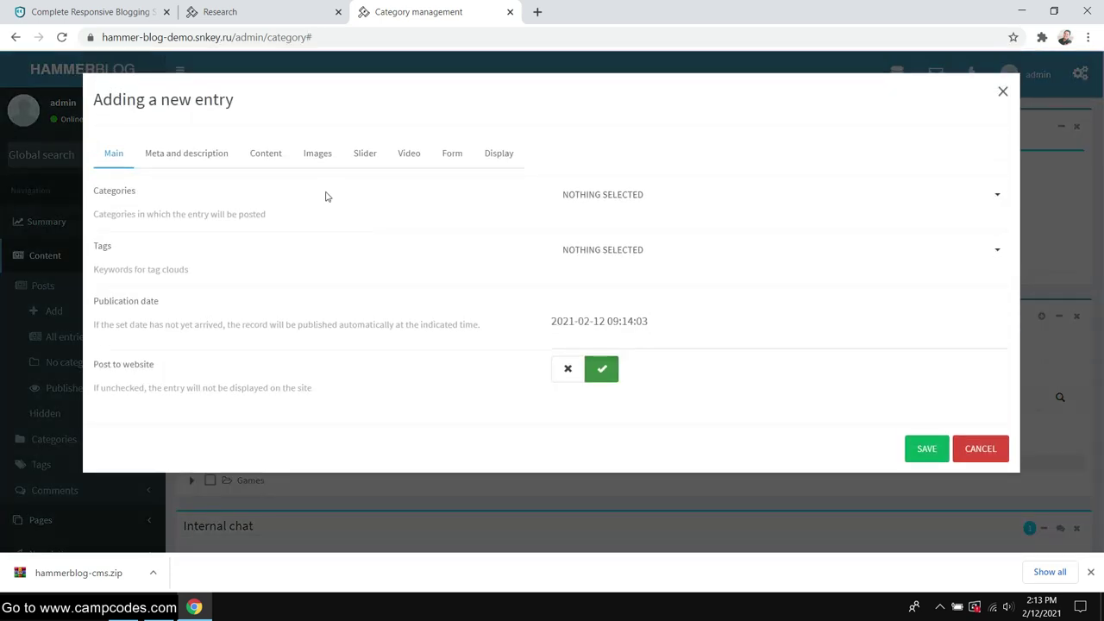
pyautogui.moveTo(184, 287); pyautogui.dragTo(173, 310)
pyautogui.click(166, 272)
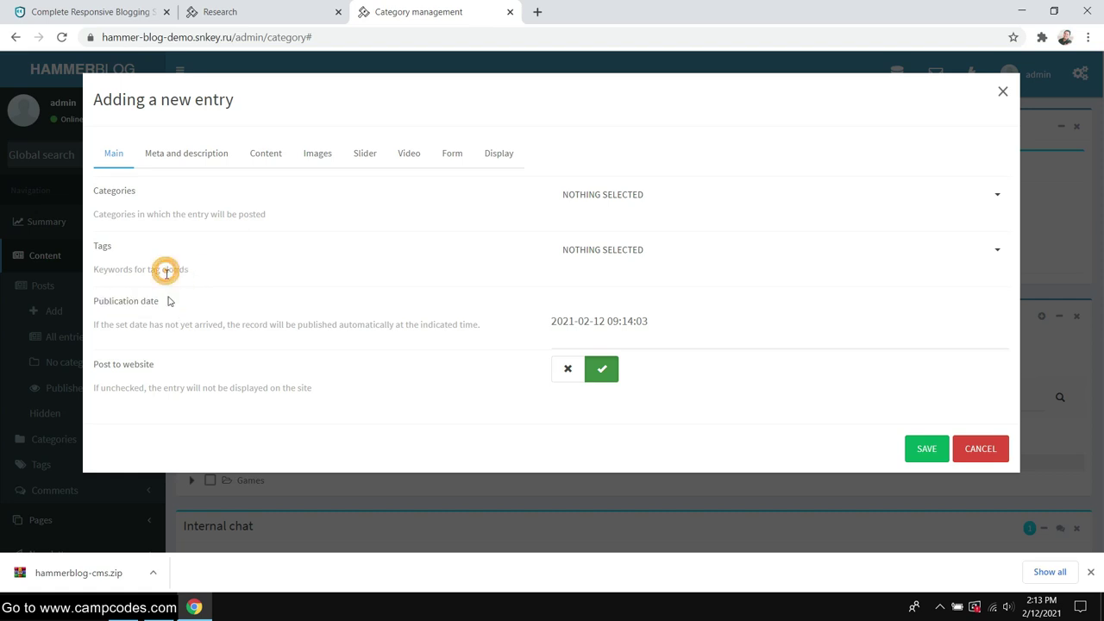
pyautogui.click(653, 197)
pyautogui.click(607, 278)
pyautogui.click(458, 239)
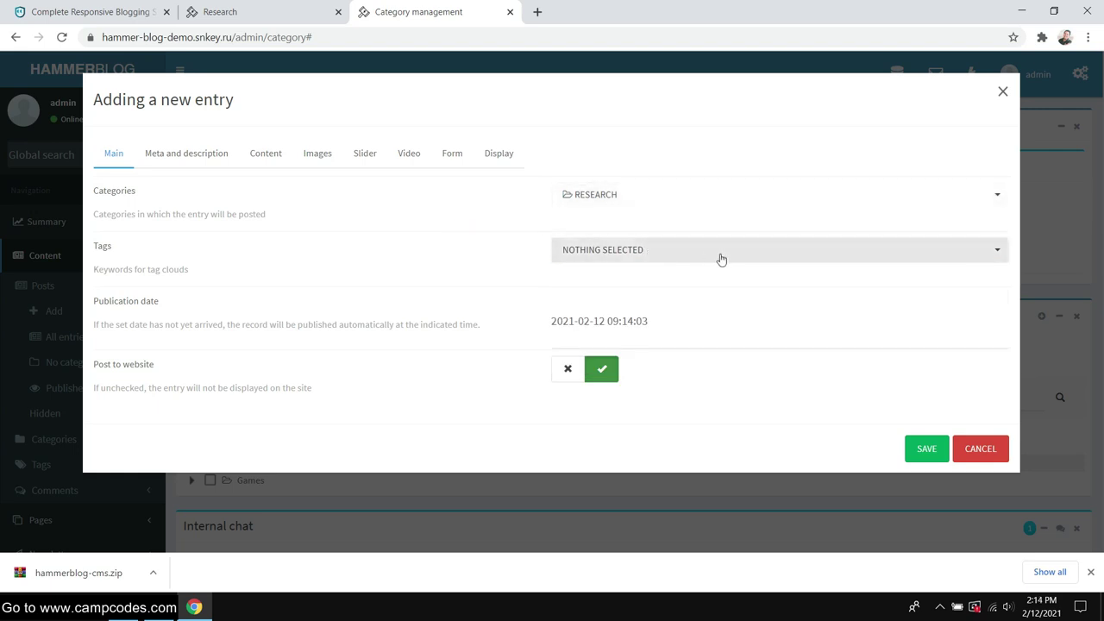
# Check the Research category on the public site and give the new entry the Research tag.
pyautogui.click(721, 259)
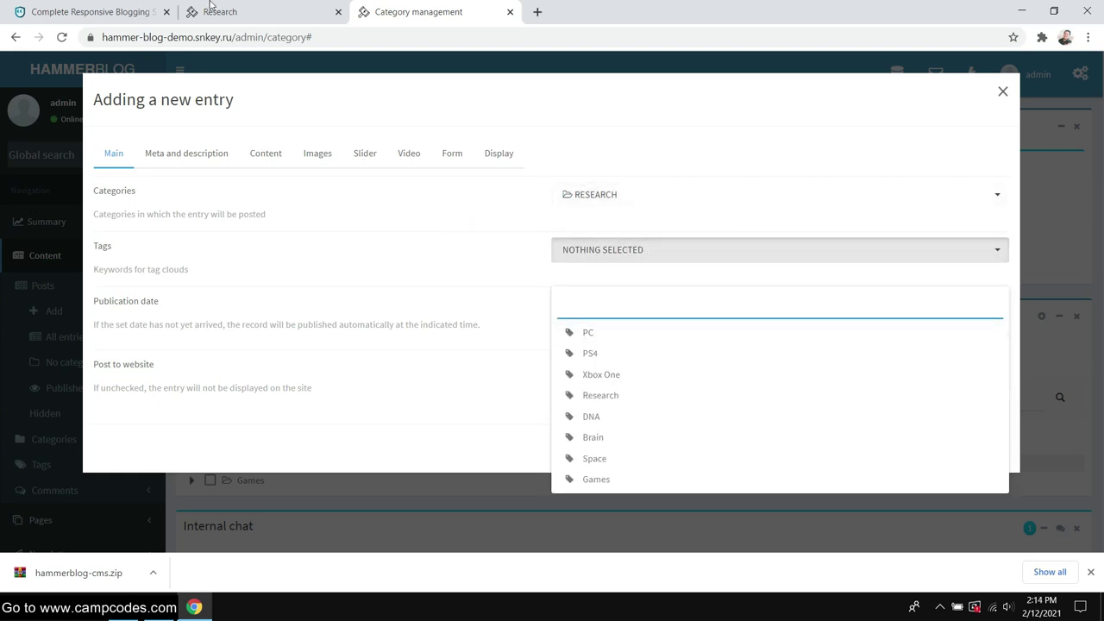
pyautogui.click(257, 11)
pyautogui.scroll(1, 257, 110)
pyautogui.moveTo(118, 74)
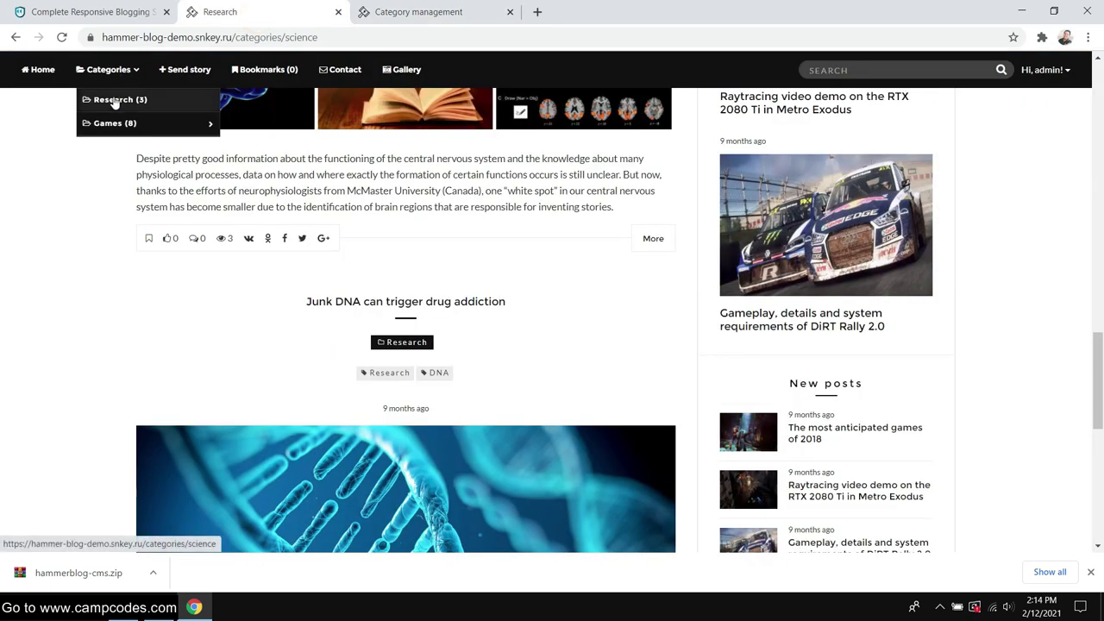
pyautogui.click(112, 100)
pyautogui.scroll(3, 447, 165)
pyautogui.scroll(-6, 451, 163)
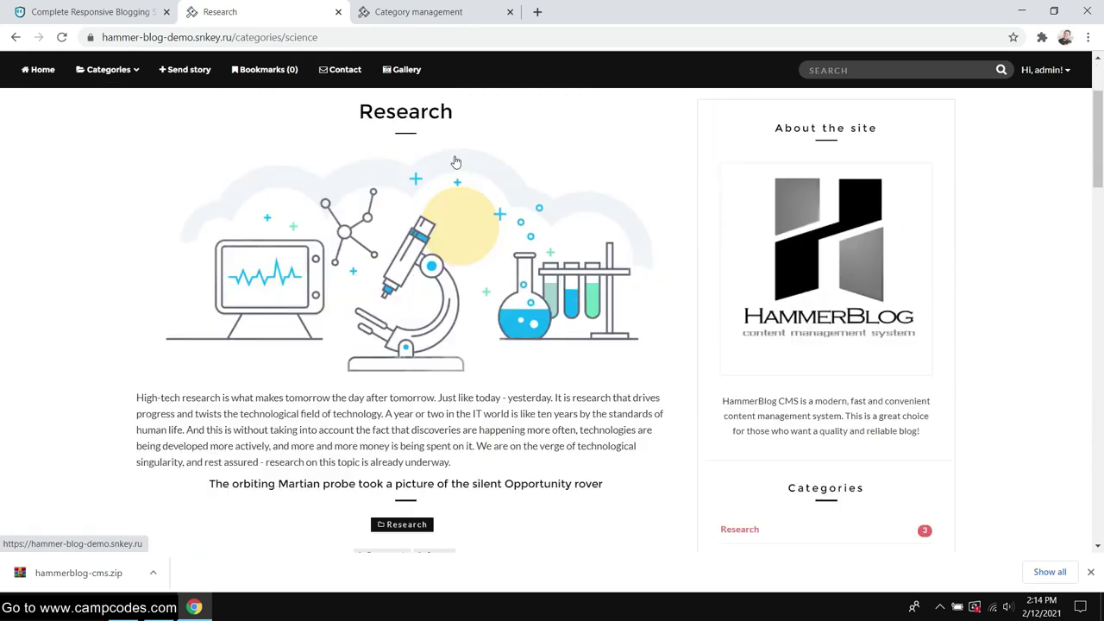
pyautogui.scroll(4, 456, 159)
pyautogui.click(446, 12)
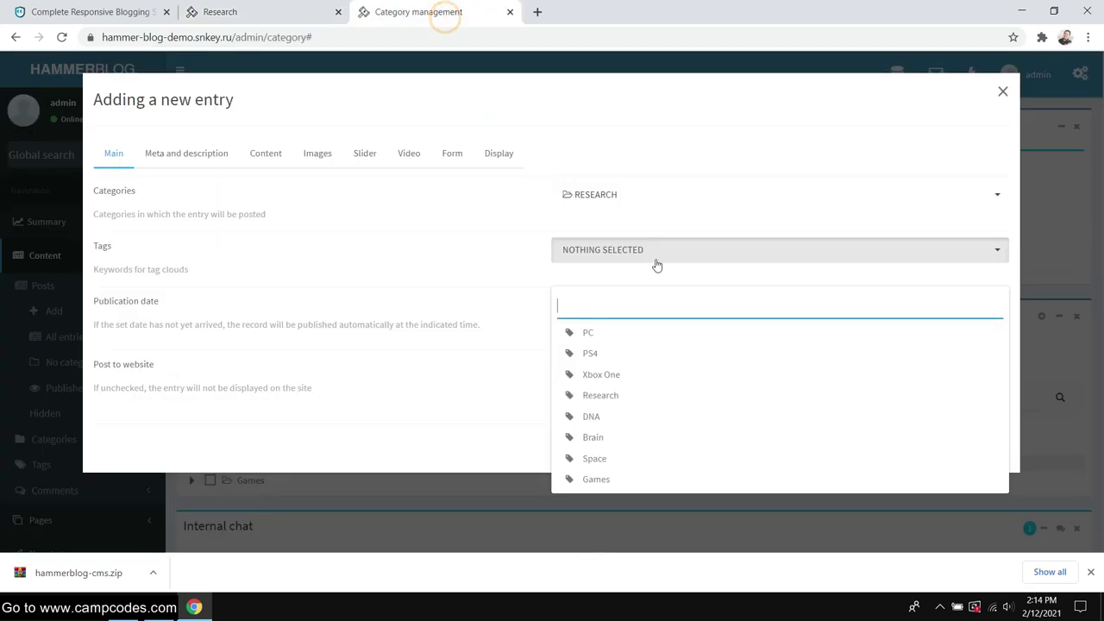
pyautogui.click(606, 399)
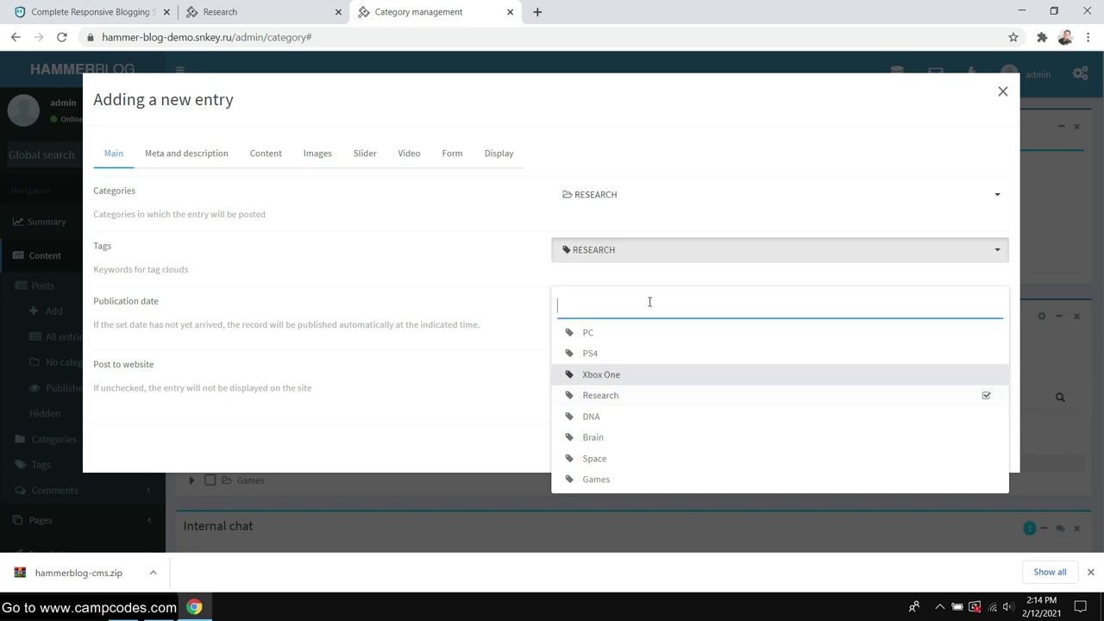
pyautogui.click(520, 227)
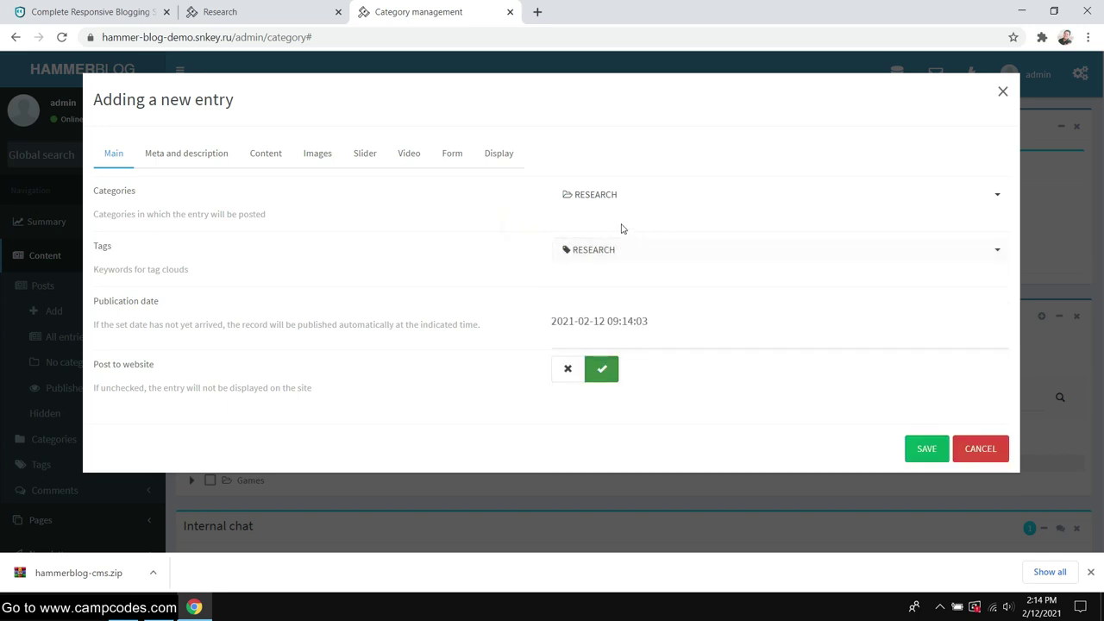
# Look over the new entry's meta and description fields, then check its publication date and website posting option.
pyautogui.click(172, 154)
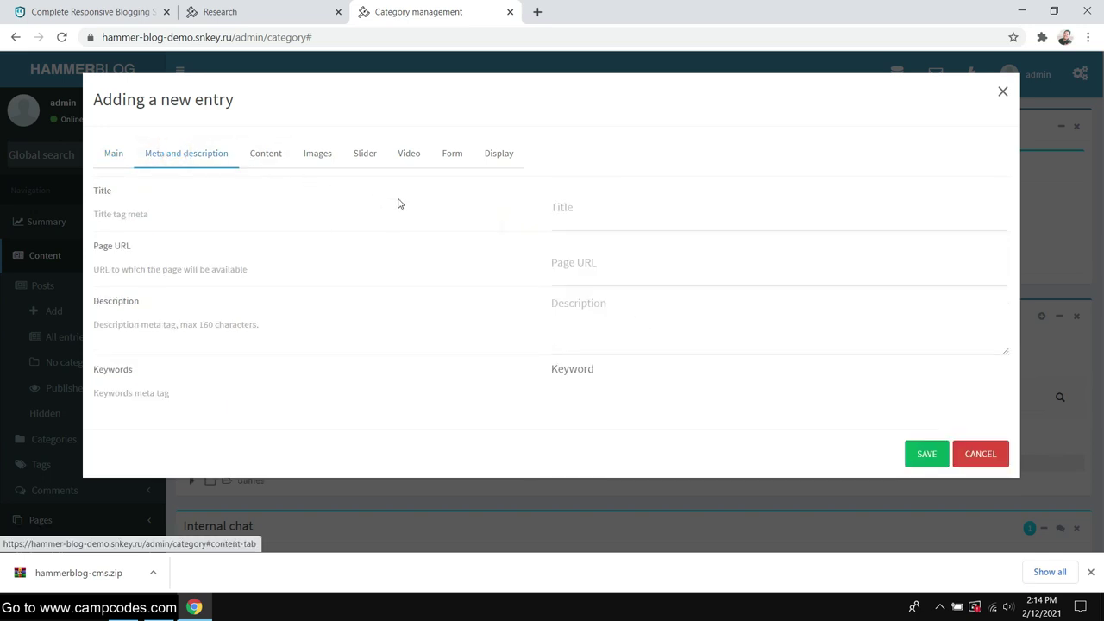
pyautogui.click(142, 218)
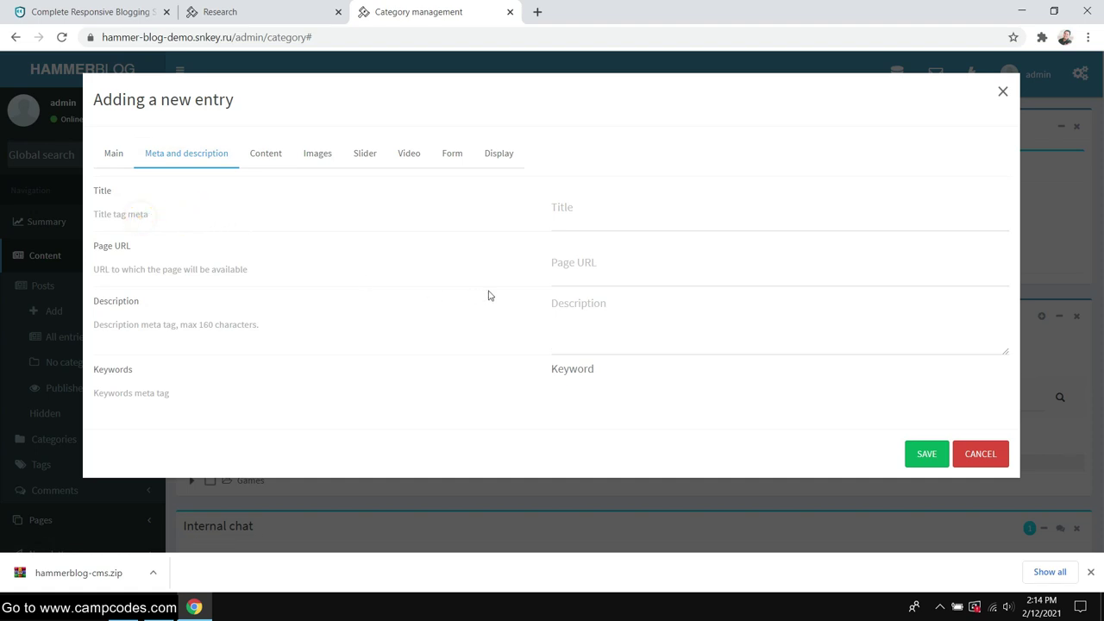
pyautogui.click(597, 224)
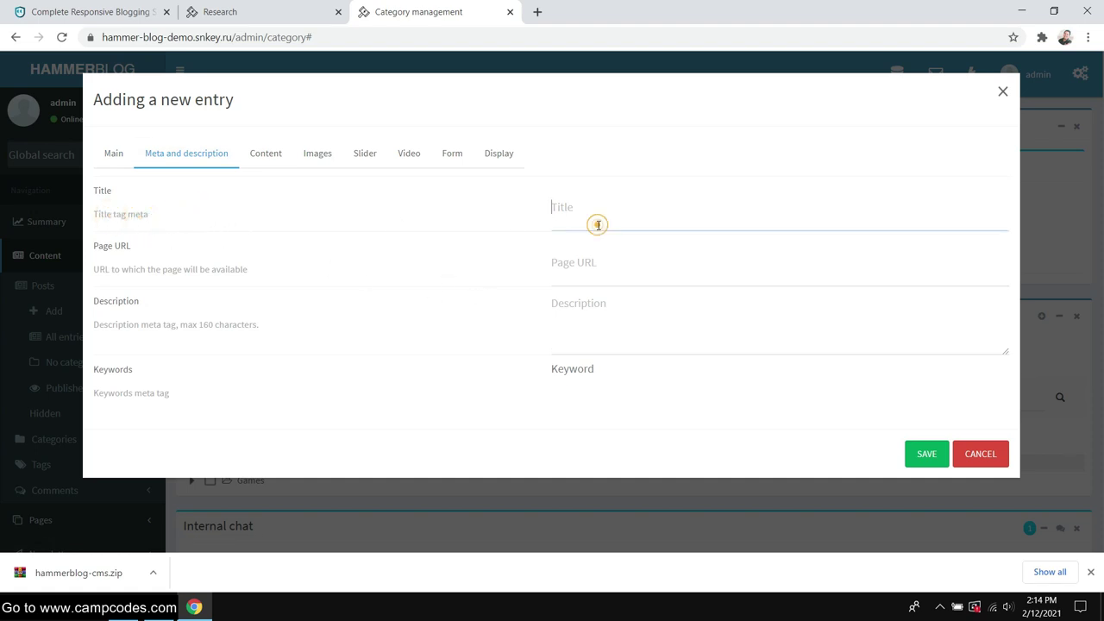
pyautogui.click(110, 152)
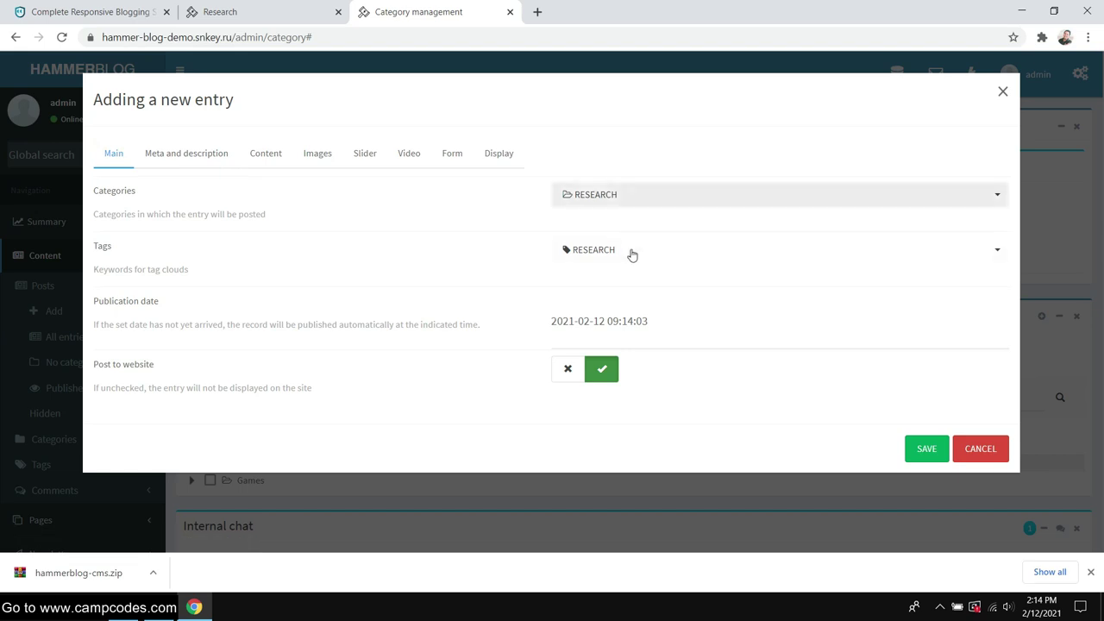
pyautogui.click(597, 329)
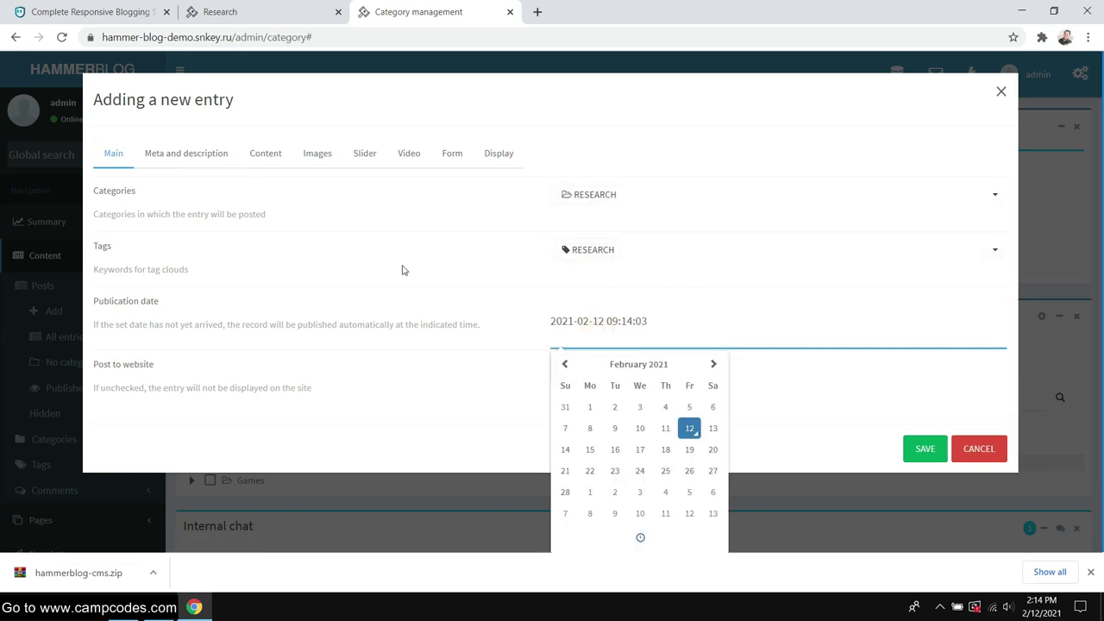
pyautogui.click(556, 302)
pyautogui.click(603, 371)
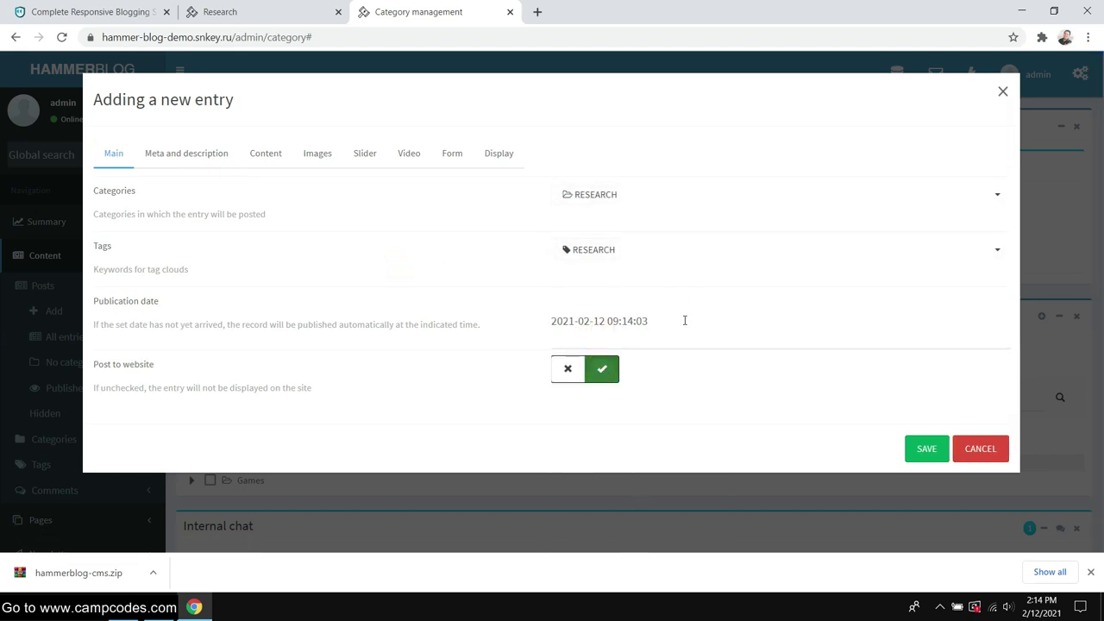
pyautogui.click(604, 369)
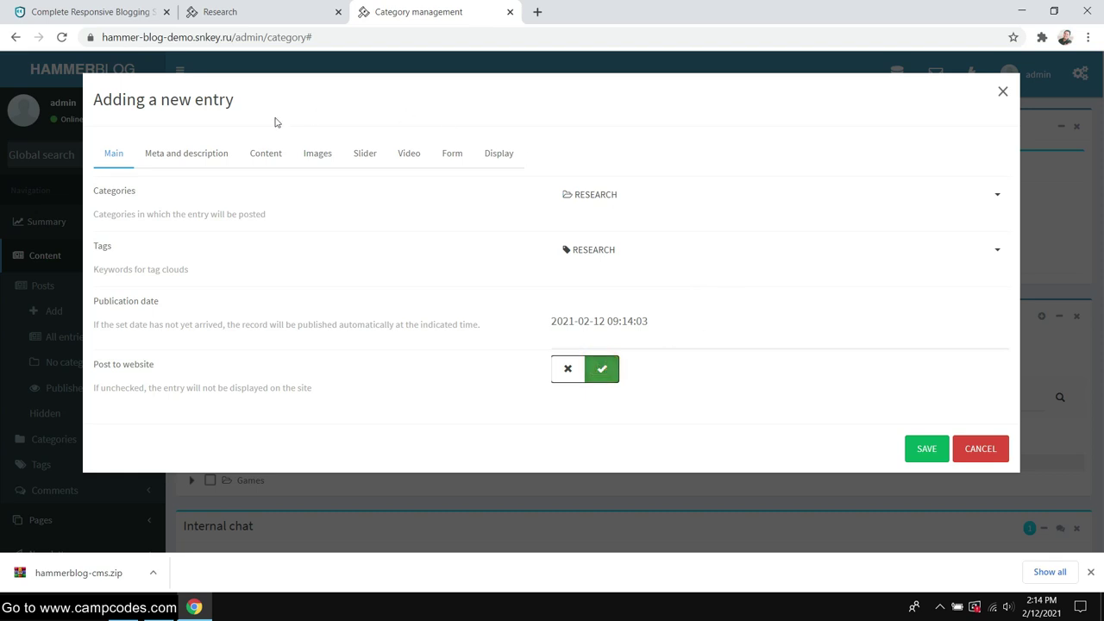
# Give the new entry the meta title "Sample" and the meta description "Sample".
pyautogui.click(170, 153)
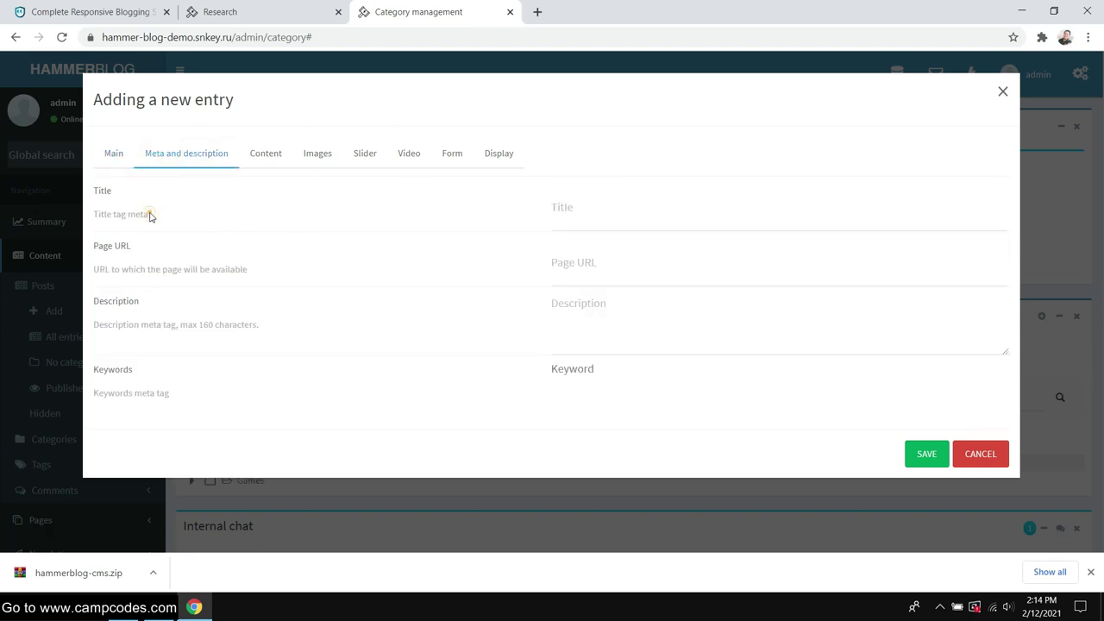
pyautogui.click(742, 219)
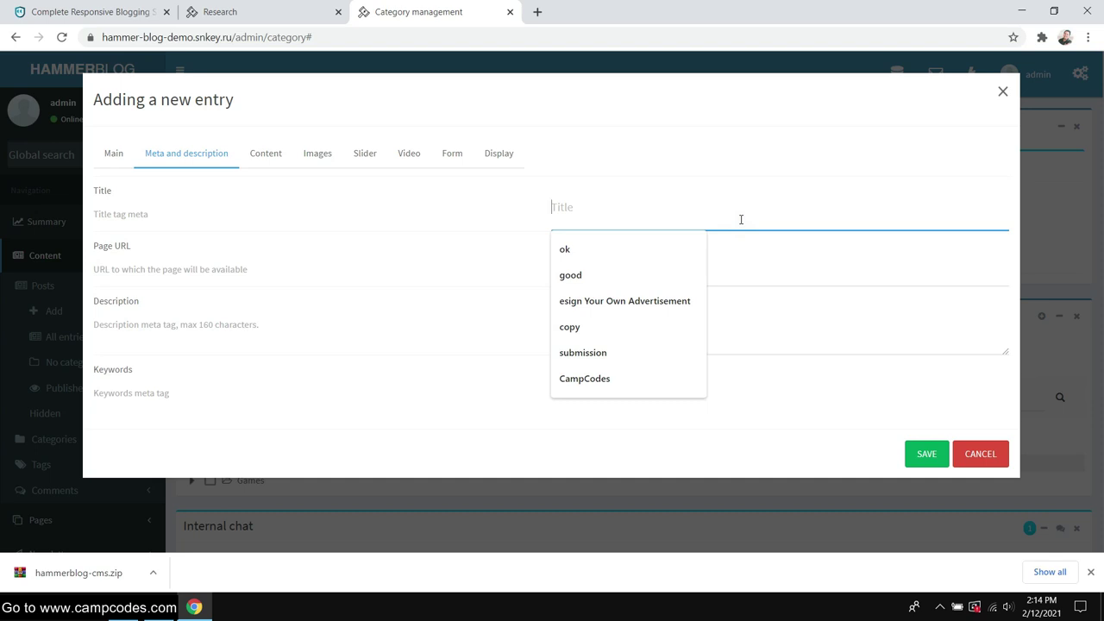
pyautogui.write('Sample')
pyautogui.click(692, 342)
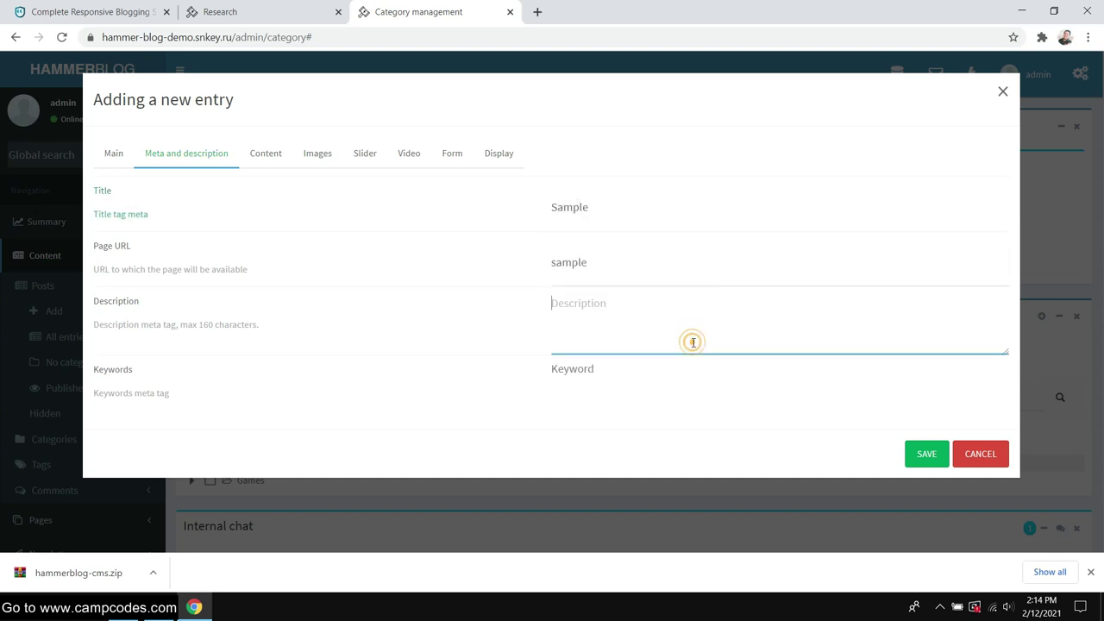
pyautogui.write('Sample')
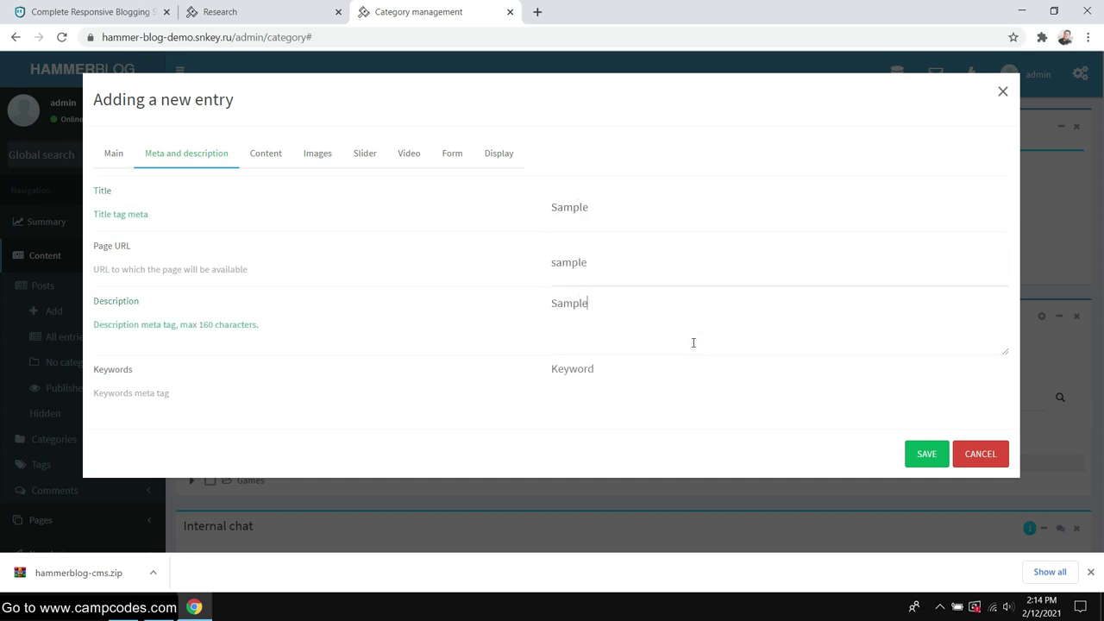
pyautogui.click(654, 388)
# Check the new entry's headline and enter "this is a sample!" as its short description.
pyautogui.click(268, 157)
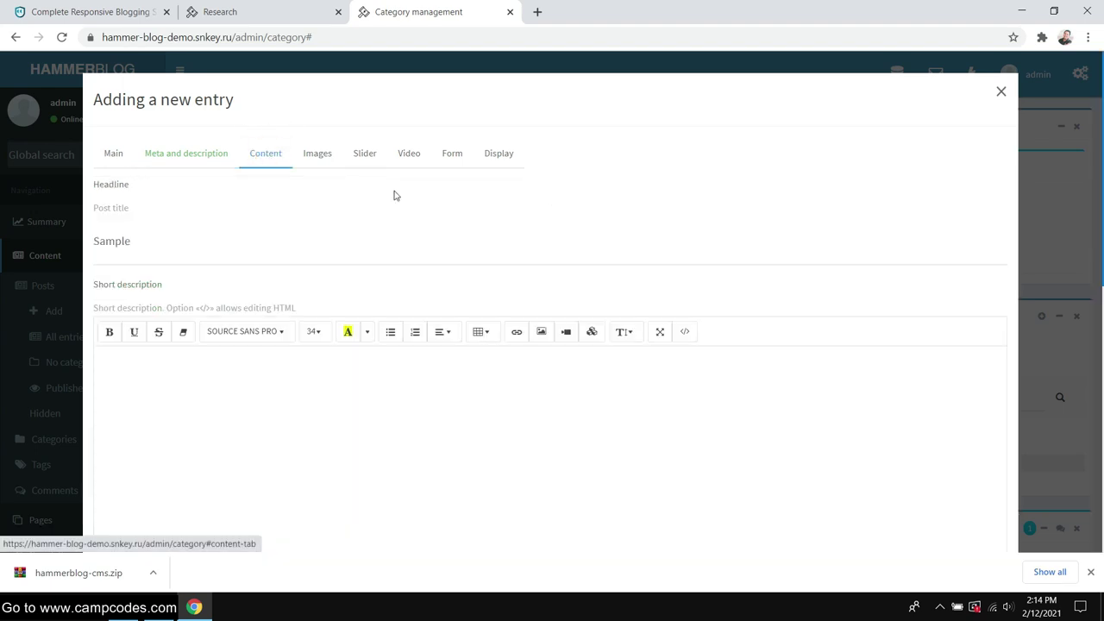
pyautogui.click(192, 220)
pyautogui.click(174, 187)
pyautogui.click(147, 205)
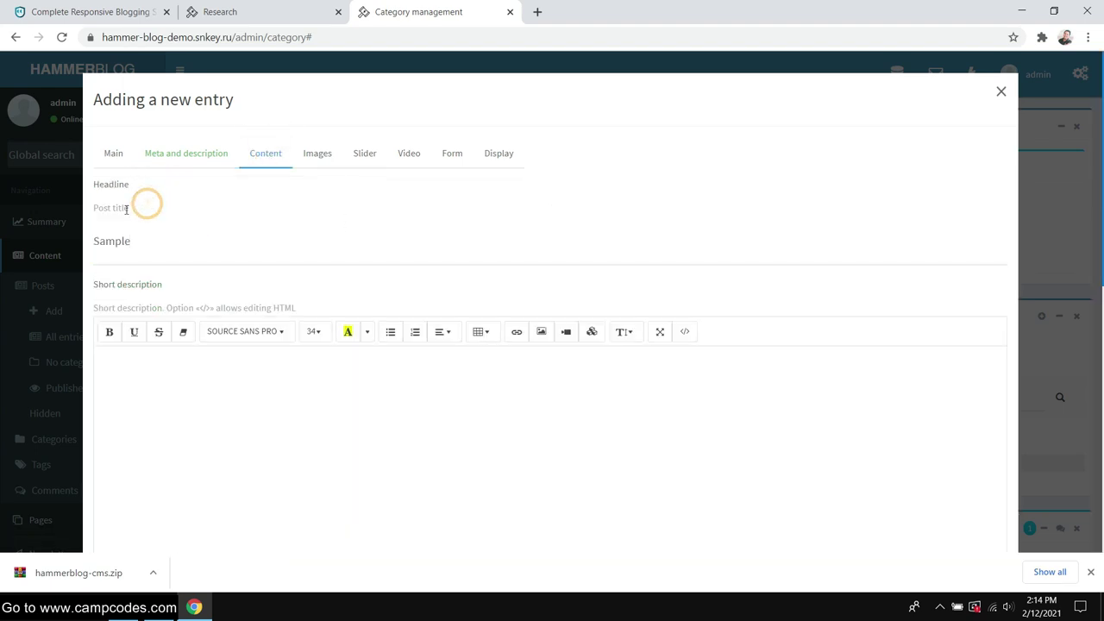
pyautogui.click(142, 243)
pyautogui.scroll(-2, 219, 258)
pyautogui.click(216, 260)
pyautogui.write('this is a sample!')
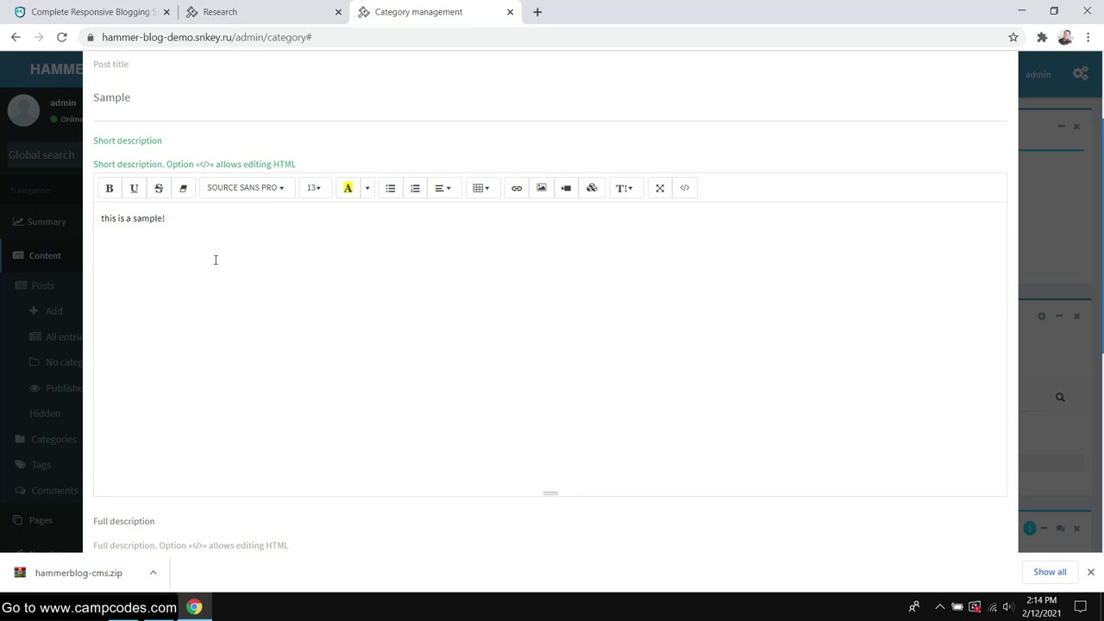
# Copy the short description text into the full description and save the new entry.
pyautogui.scroll(-4, 216, 263)
pyautogui.scroll(4, 228, 302)
pyautogui.hotkey('ctrl', 'a')
pyautogui.rightClick(114, 208)
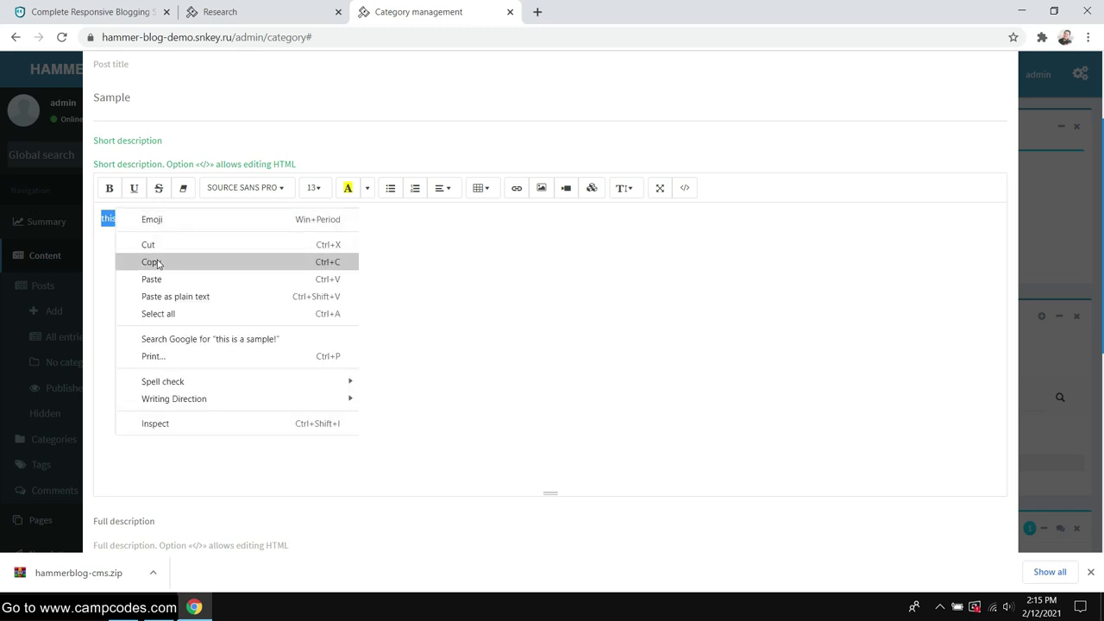
pyautogui.click(157, 258)
pyautogui.scroll(-5, 163, 275)
pyautogui.click(160, 270)
pyautogui.rightClick(162, 273)
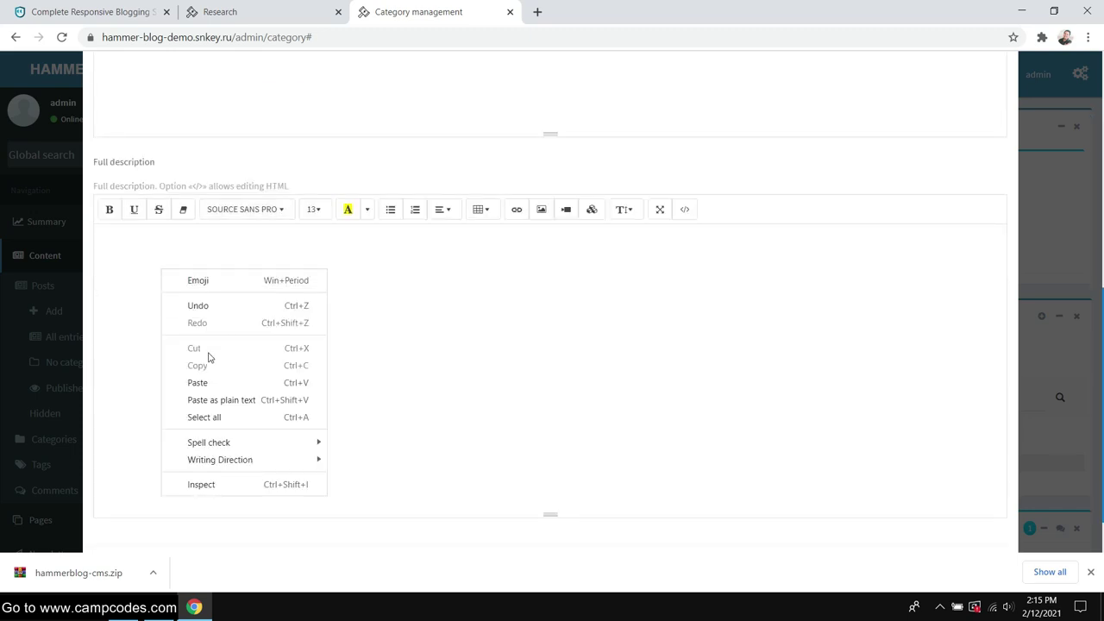
pyautogui.click(207, 385)
pyautogui.scroll(-1, 345, 295)
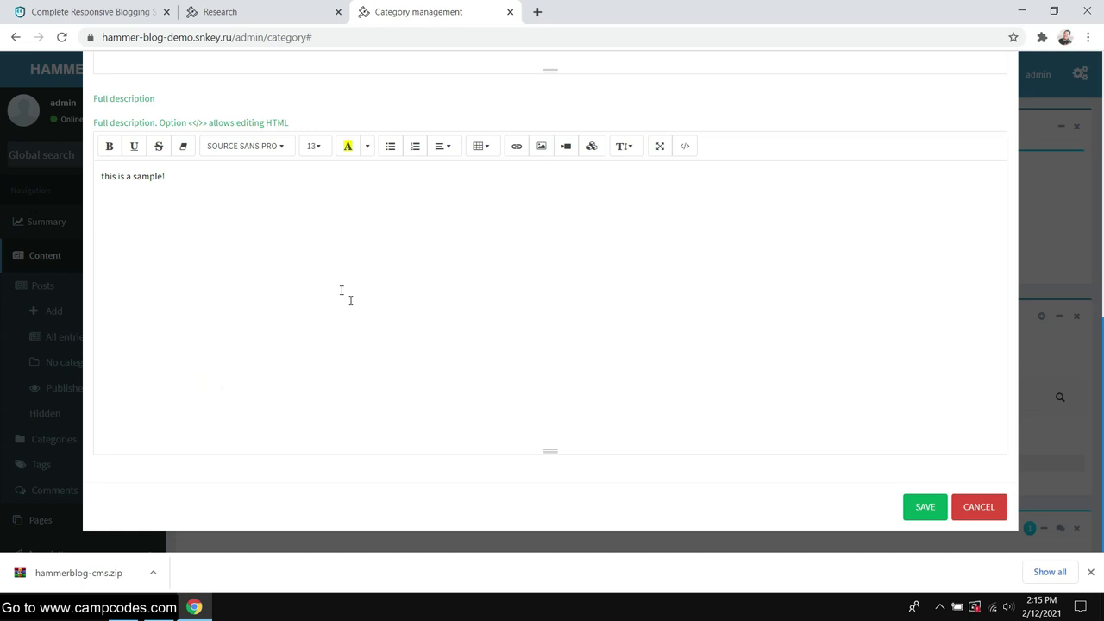
pyautogui.click(920, 508)
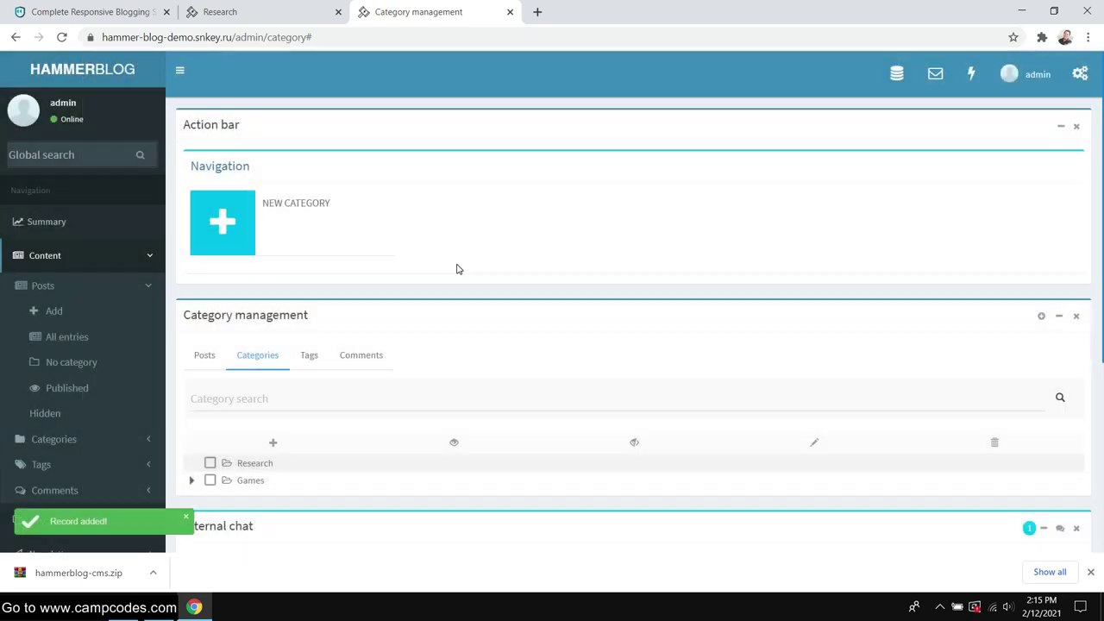
# Return to the Research category page on the public site and reload it.
pyautogui.scroll(-1, 371, 322)
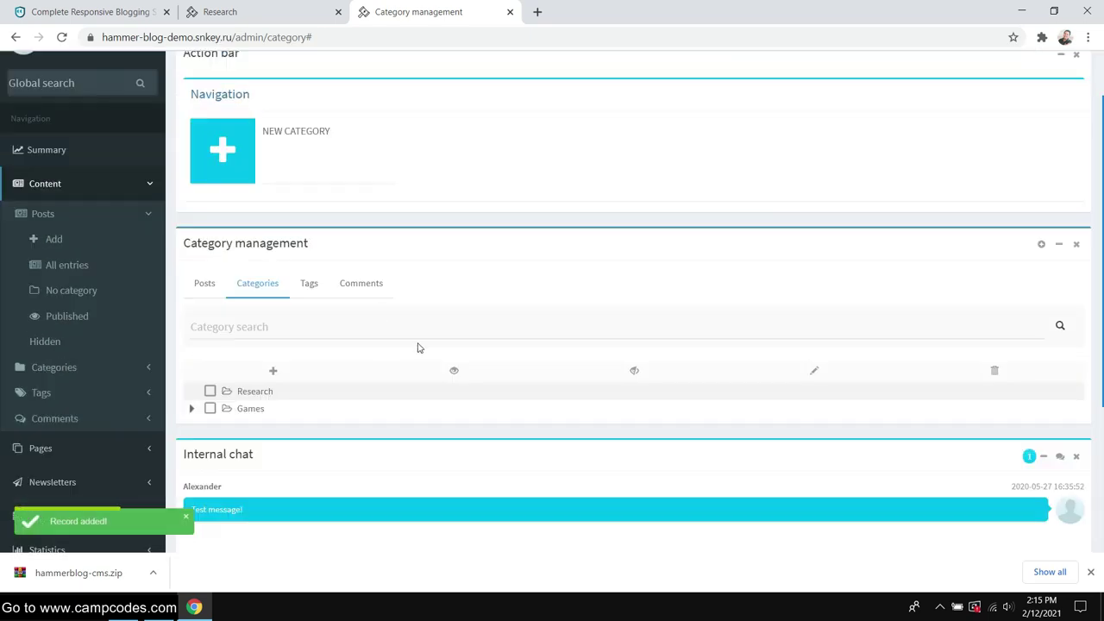
pyautogui.scroll(-3, 461, 323)
pyautogui.scroll(4, 458, 325)
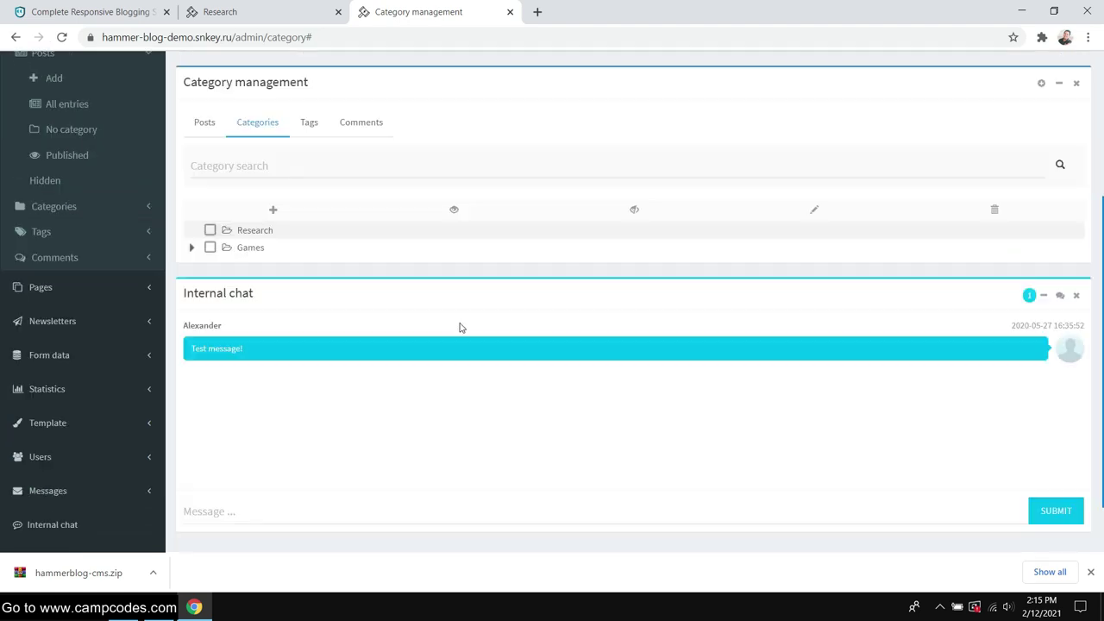
pyautogui.click(115, 10)
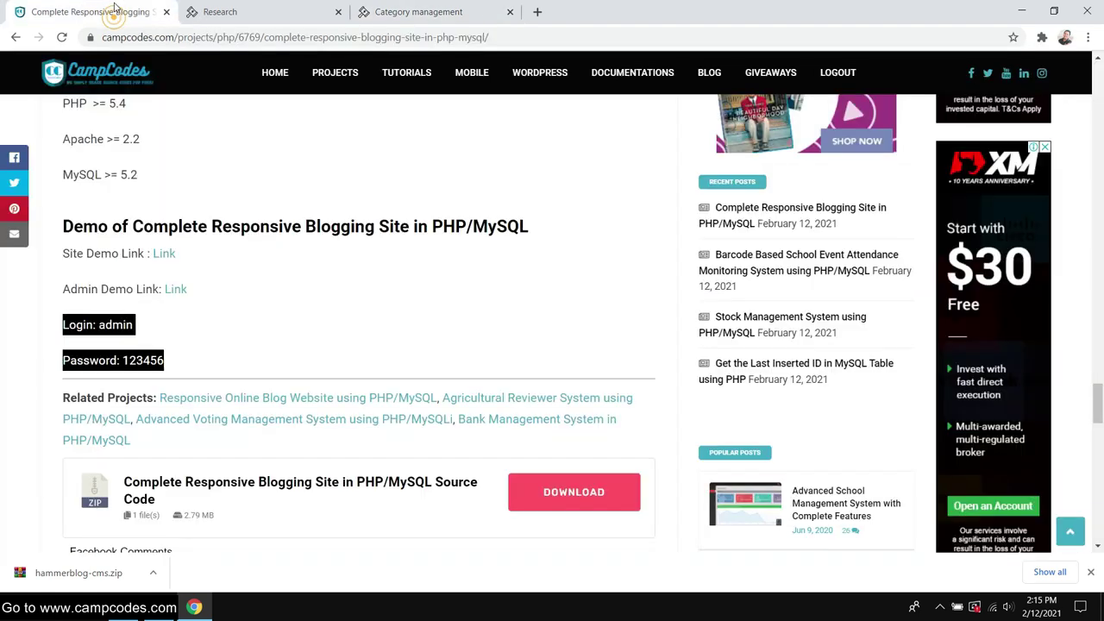
pyautogui.click(231, 10)
pyautogui.rightClick(231, 11)
pyautogui.click(275, 74)
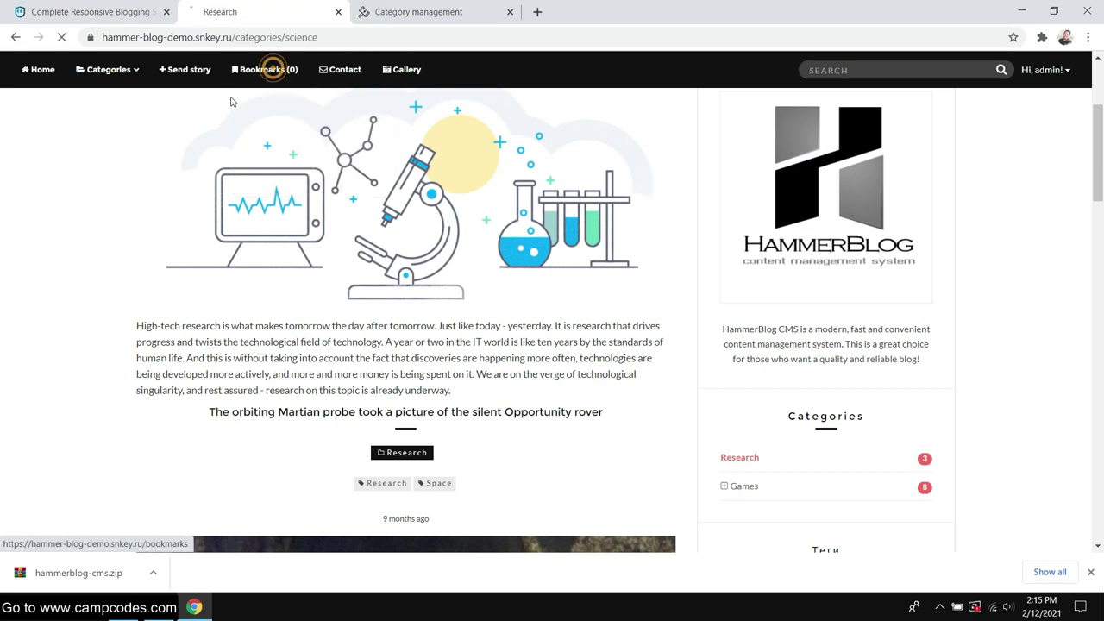
# Check the subcategories under Games on the public site and look through the Research posts for the new entry.
pyautogui.click(116, 80)
pyautogui.moveTo(130, 123)
pyautogui.click(278, 143)
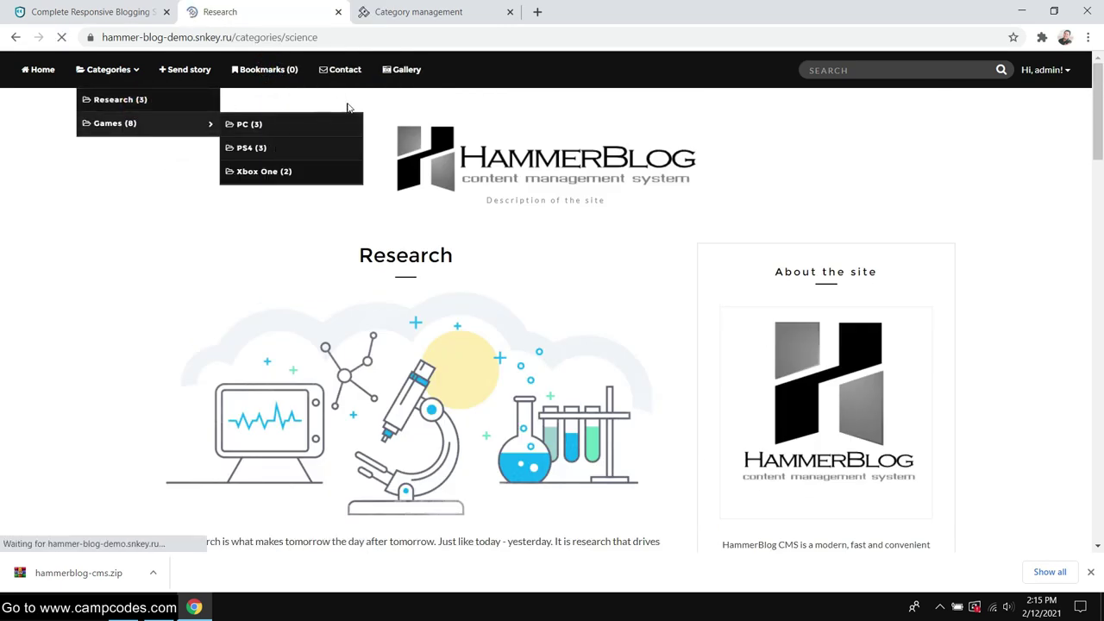
pyautogui.scroll(-15, 349, 121)
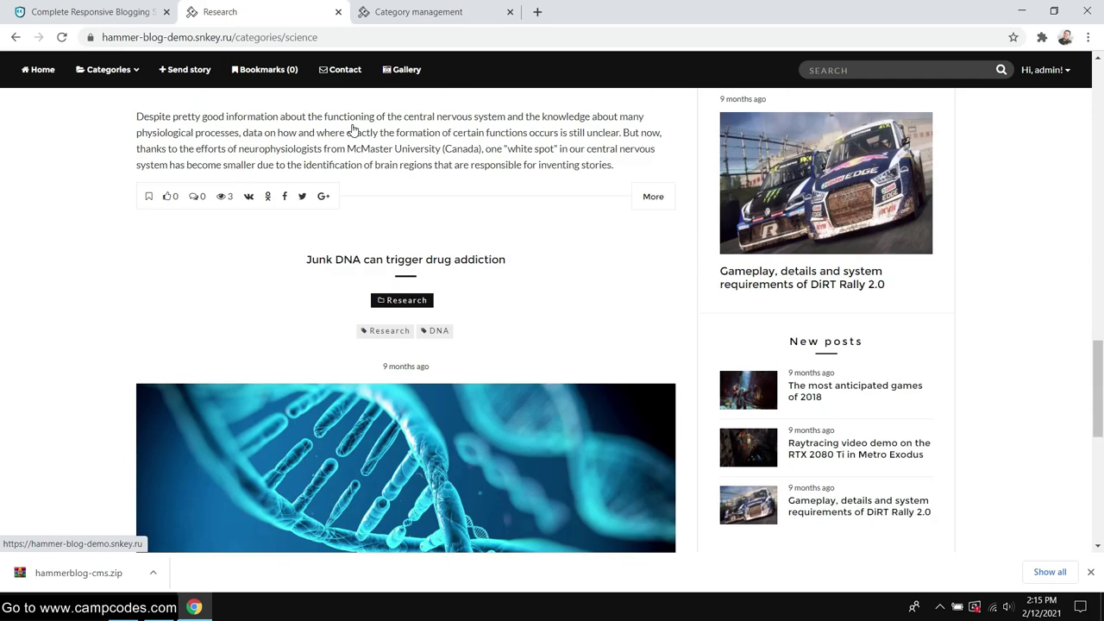
pyautogui.scroll(-6, 352, 130)
pyautogui.scroll(2, 596, 415)
pyautogui.scroll(-3, 613, 371)
pyautogui.scroll(10, 614, 422)
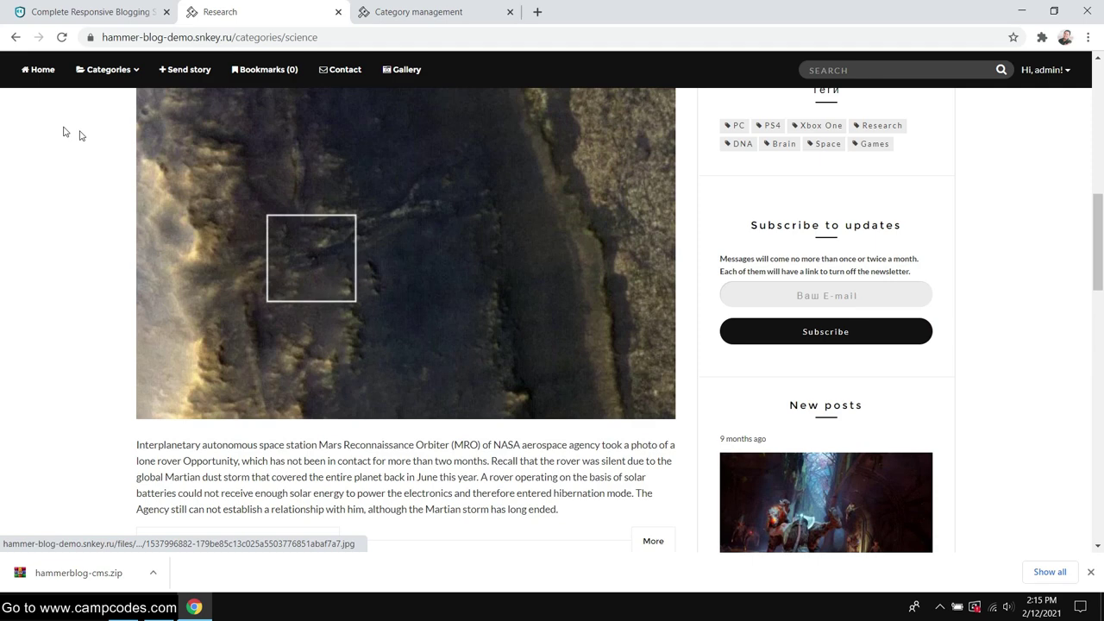
# Open the public site's home page and look through its posts, viewing the Devil May Cry 5 image enlarged.
pyautogui.click(36, 70)
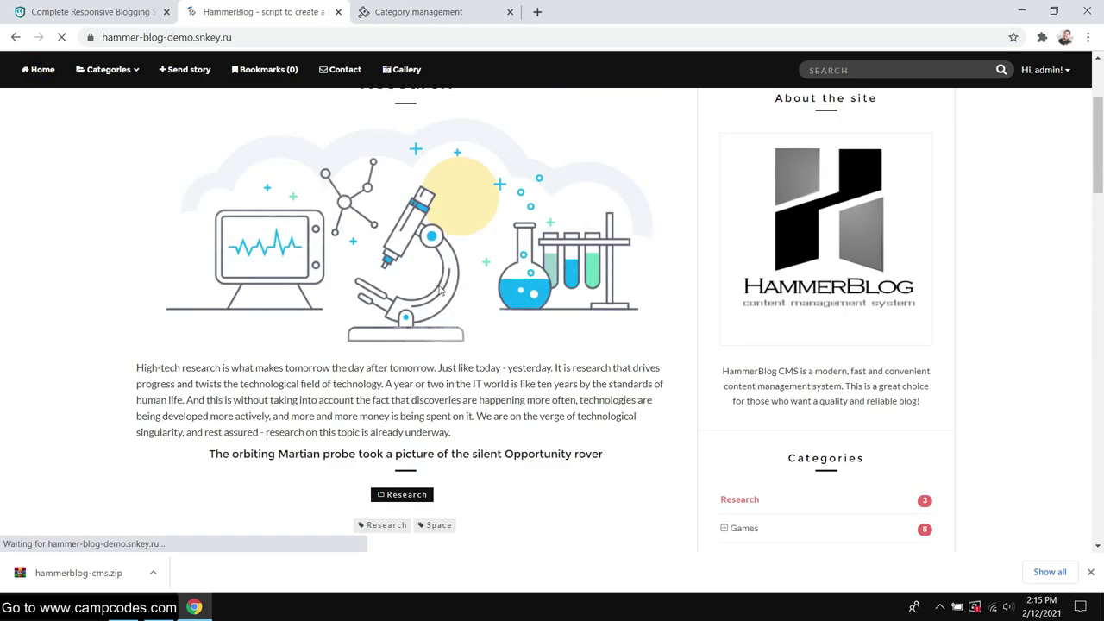
pyautogui.scroll(-8, 448, 285)
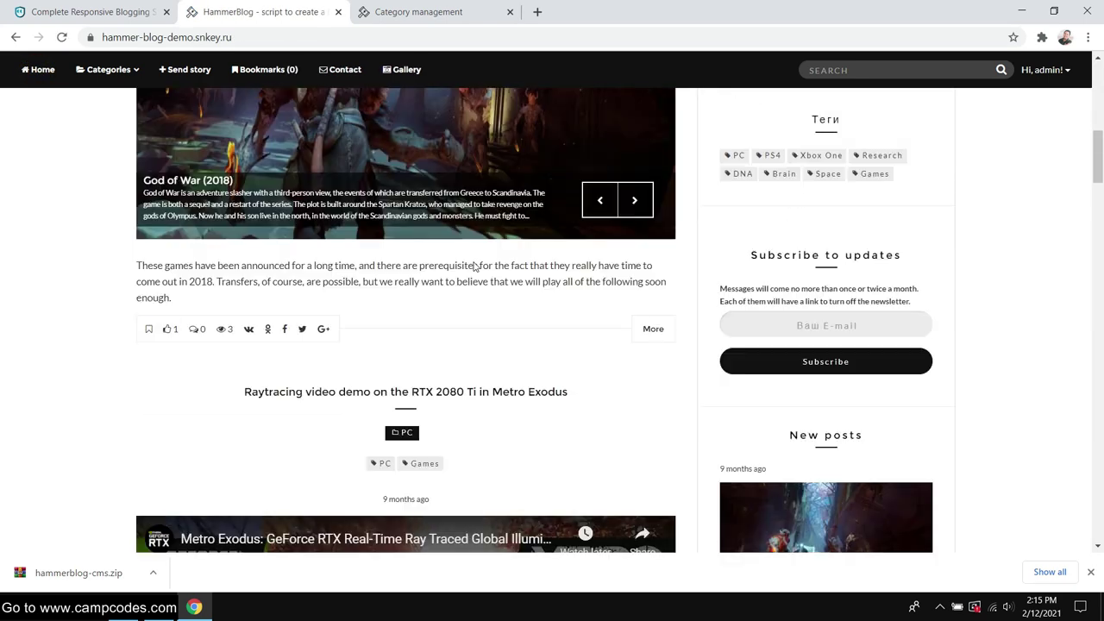
pyautogui.scroll(-7, 475, 266)
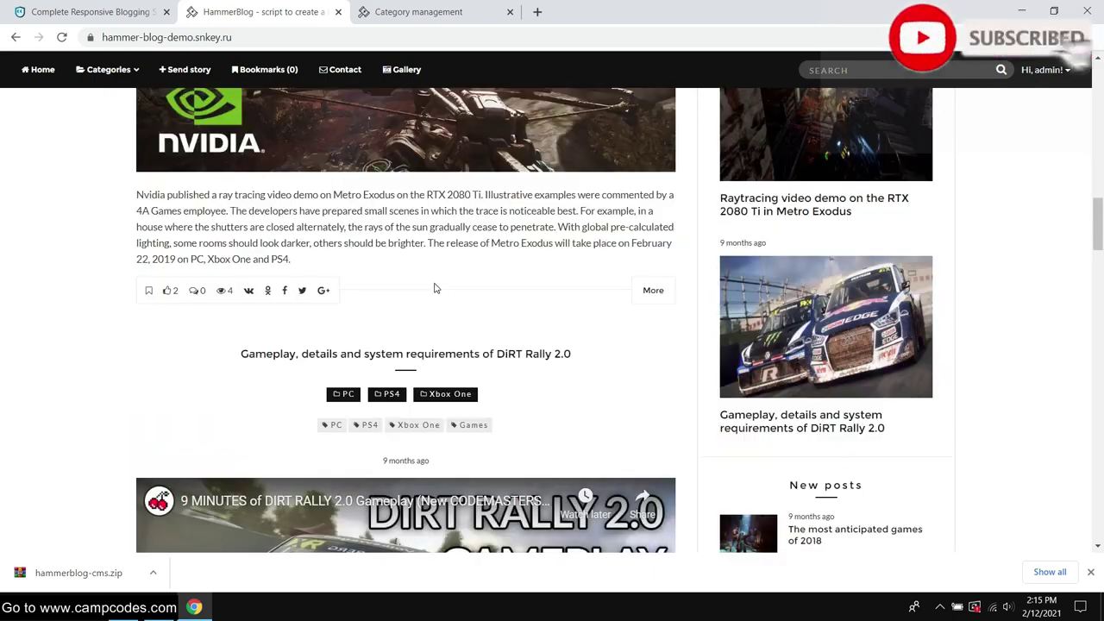
pyautogui.scroll(-10, 435, 288)
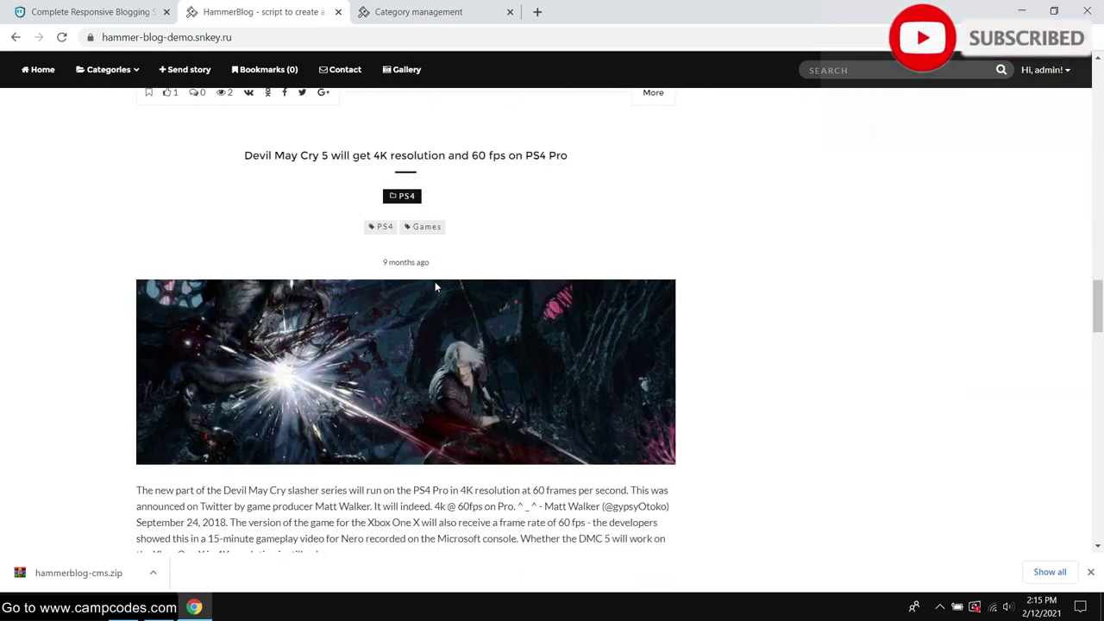
pyautogui.scroll(-12, 434, 288)
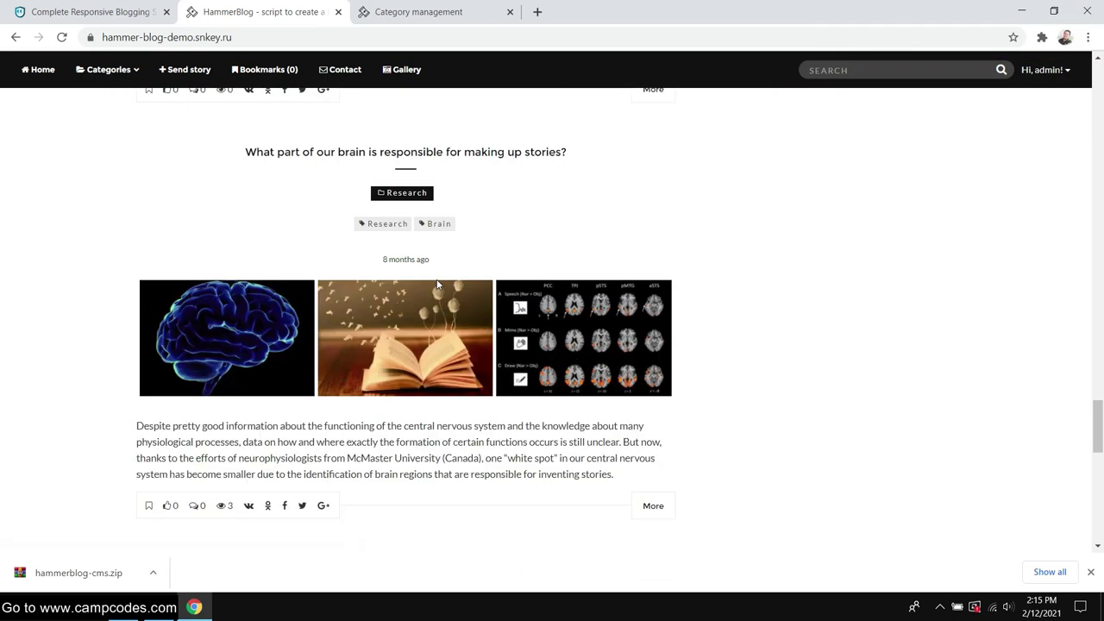
pyautogui.scroll(10, 438, 284)
pyautogui.click(442, 263)
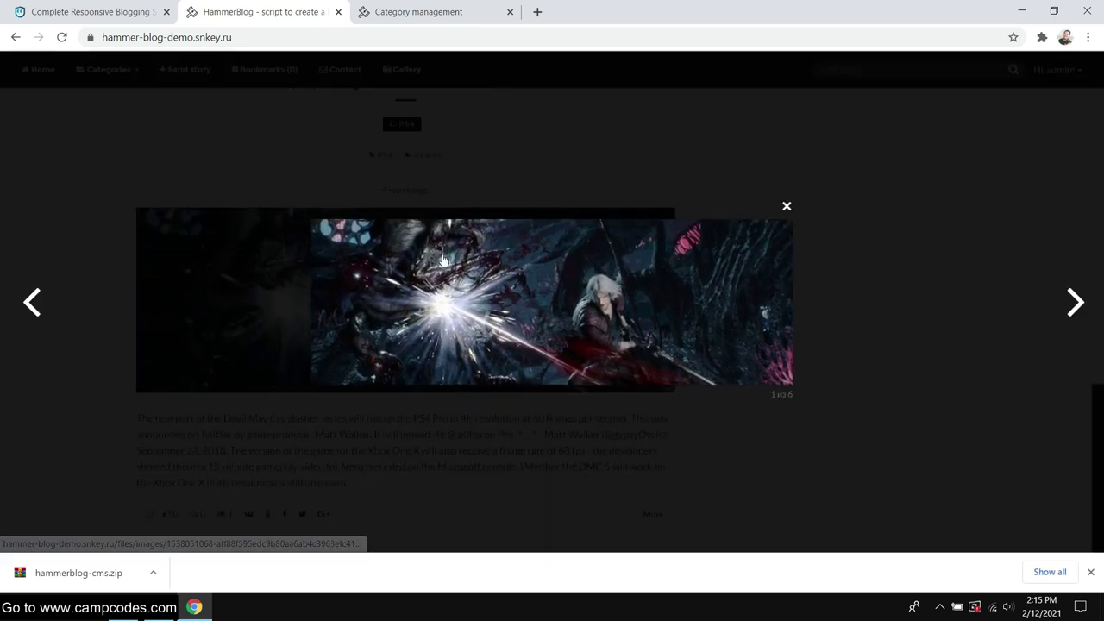
pyautogui.click(789, 205)
# Return to the admin panel, open all post entries and look through the list for the new entry.
pyautogui.click(483, 12)
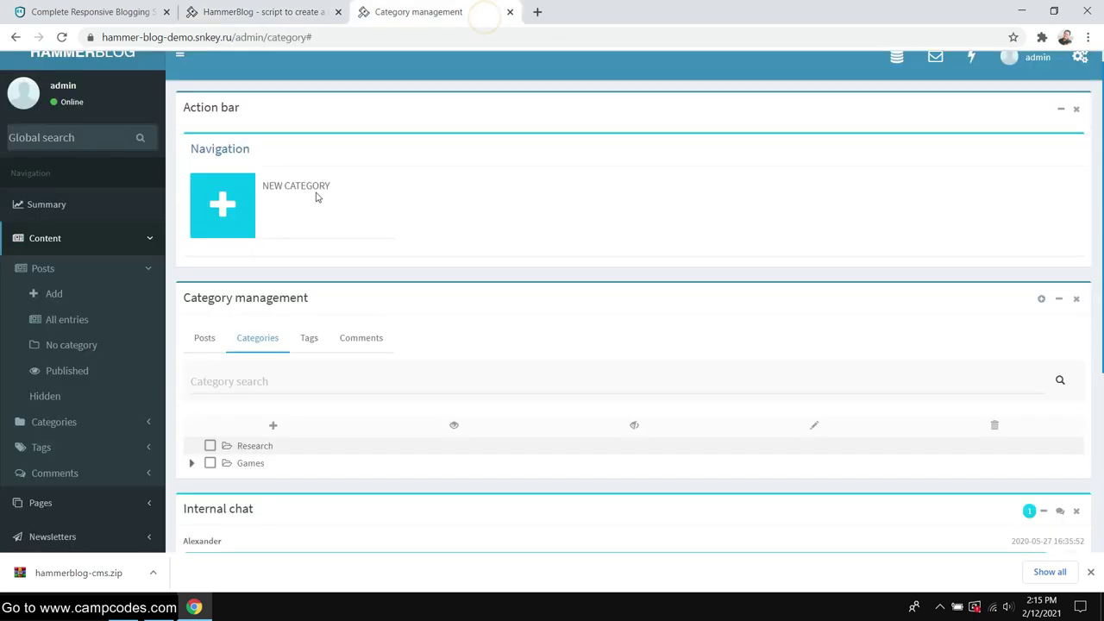
pyautogui.click(82, 337)
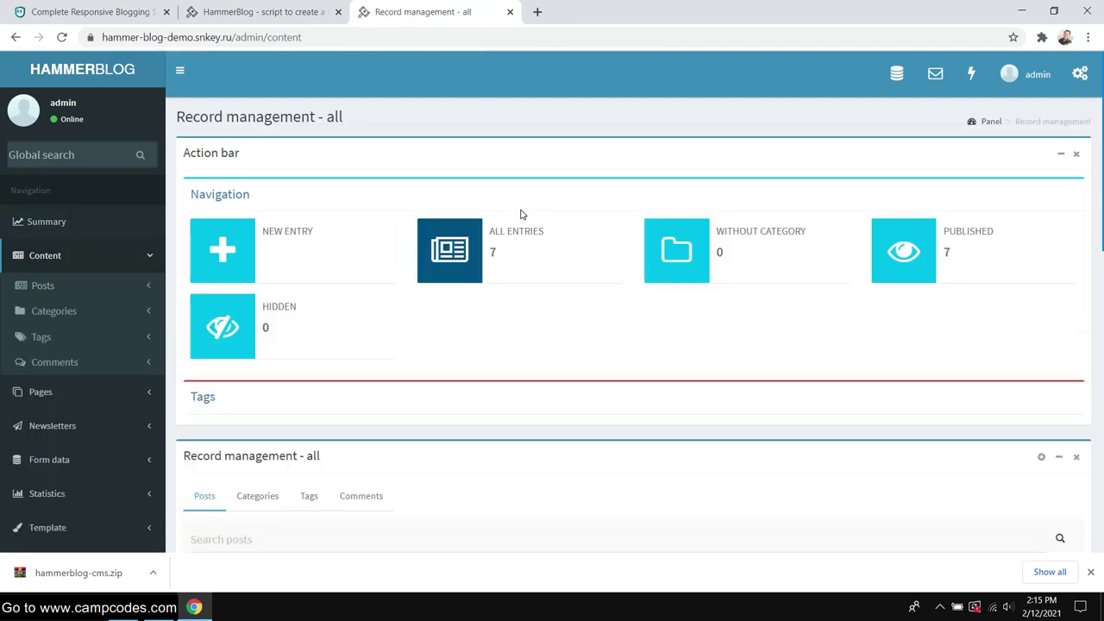
pyautogui.click(450, 251)
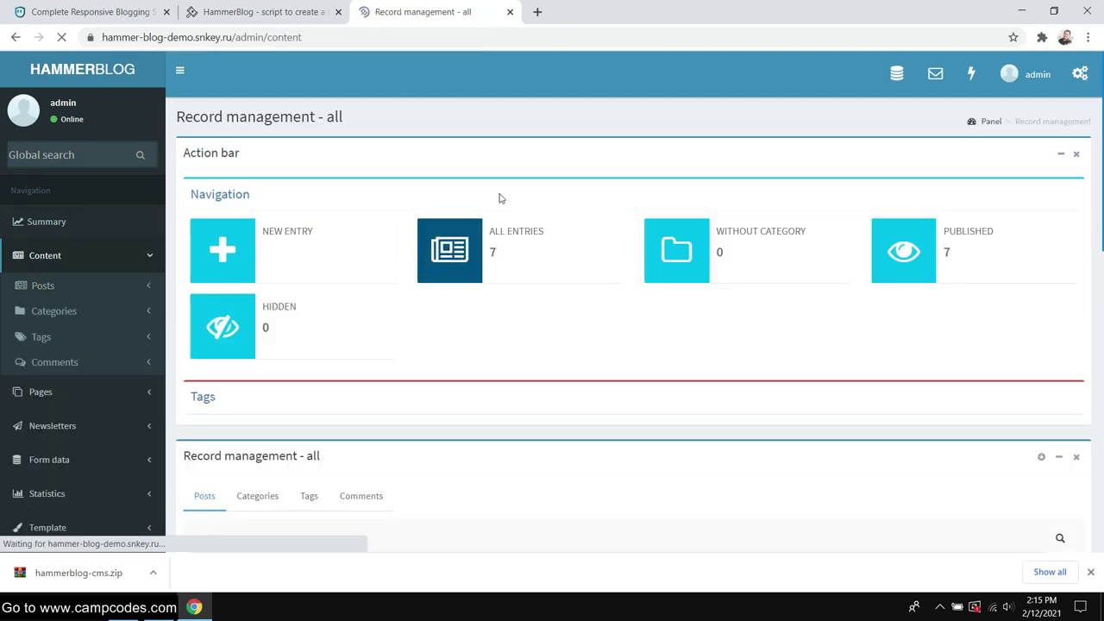
pyautogui.scroll(-2, 503, 181)
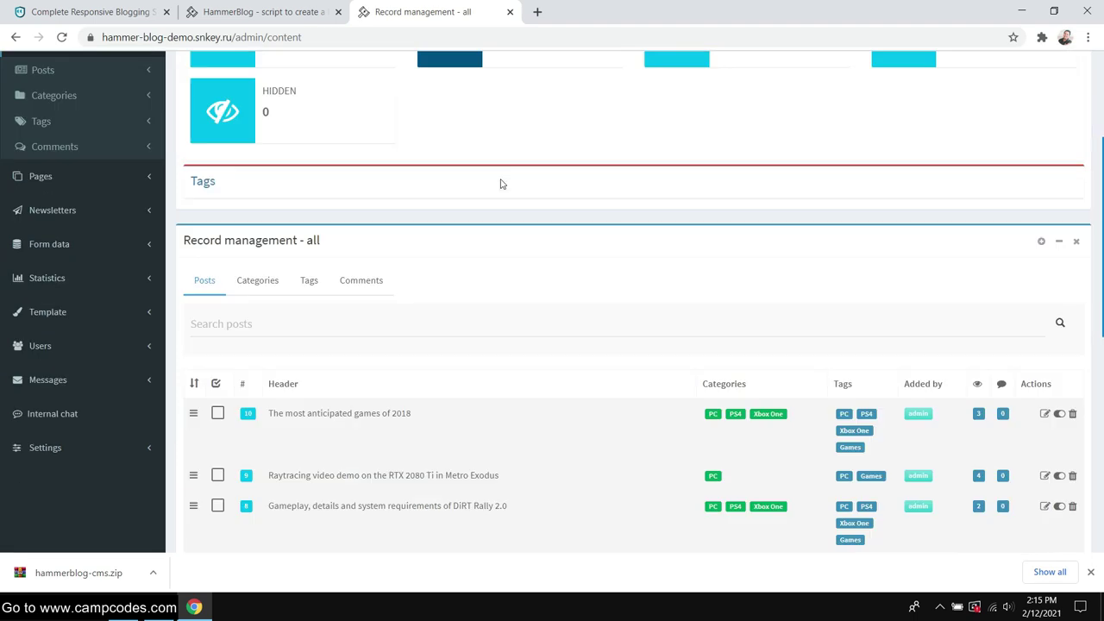
pyautogui.scroll(-2, 595, 236)
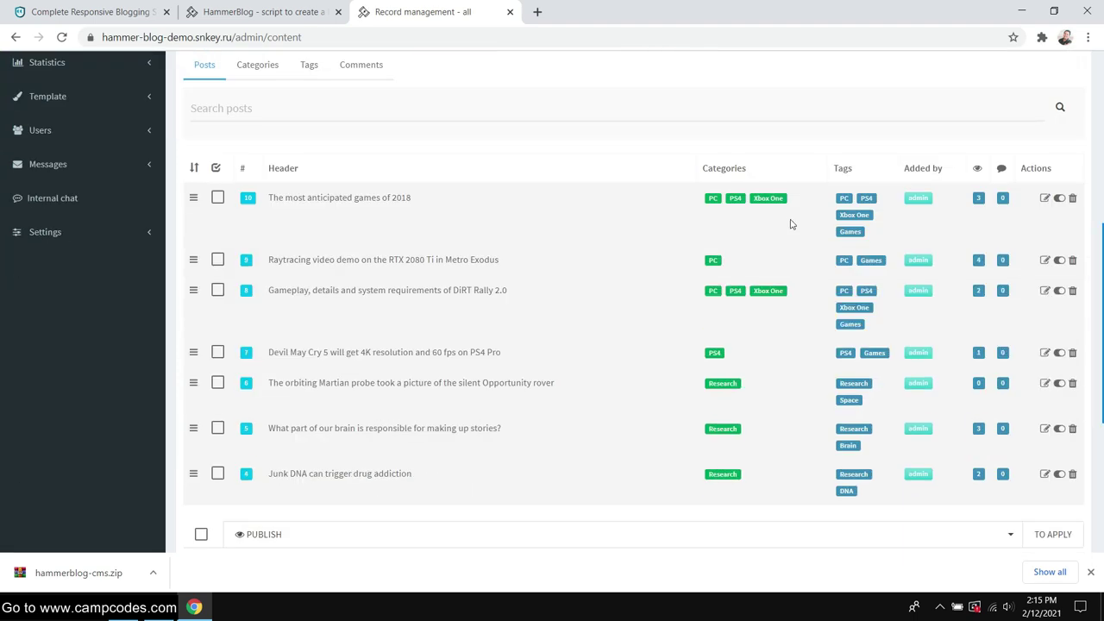
pyautogui.scroll(-1, 791, 224)
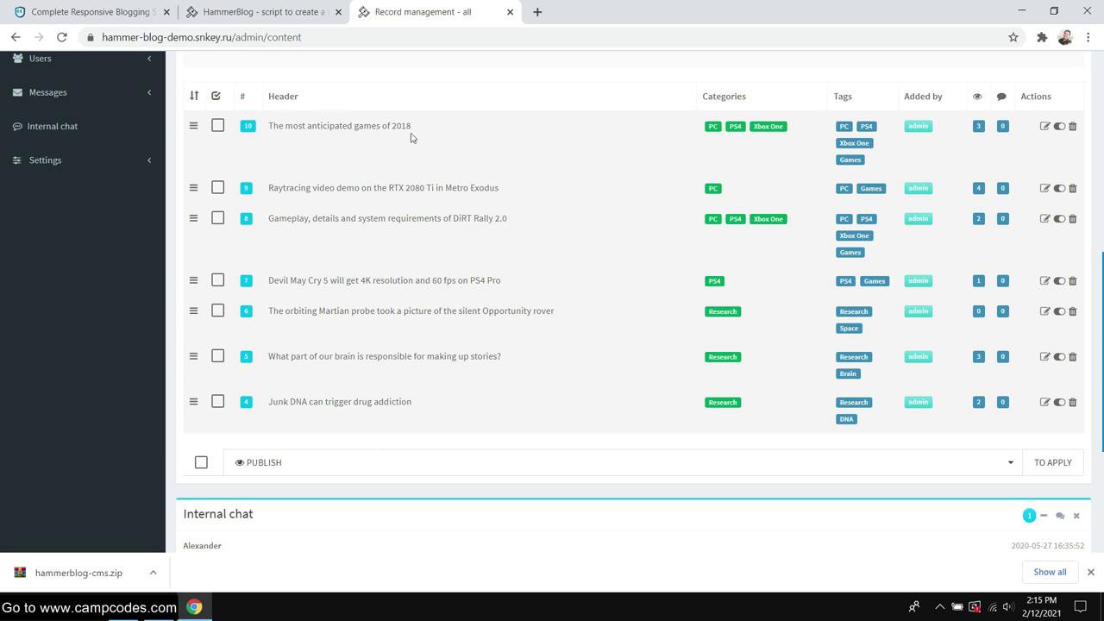
pyautogui.scroll(2, 412, 138)
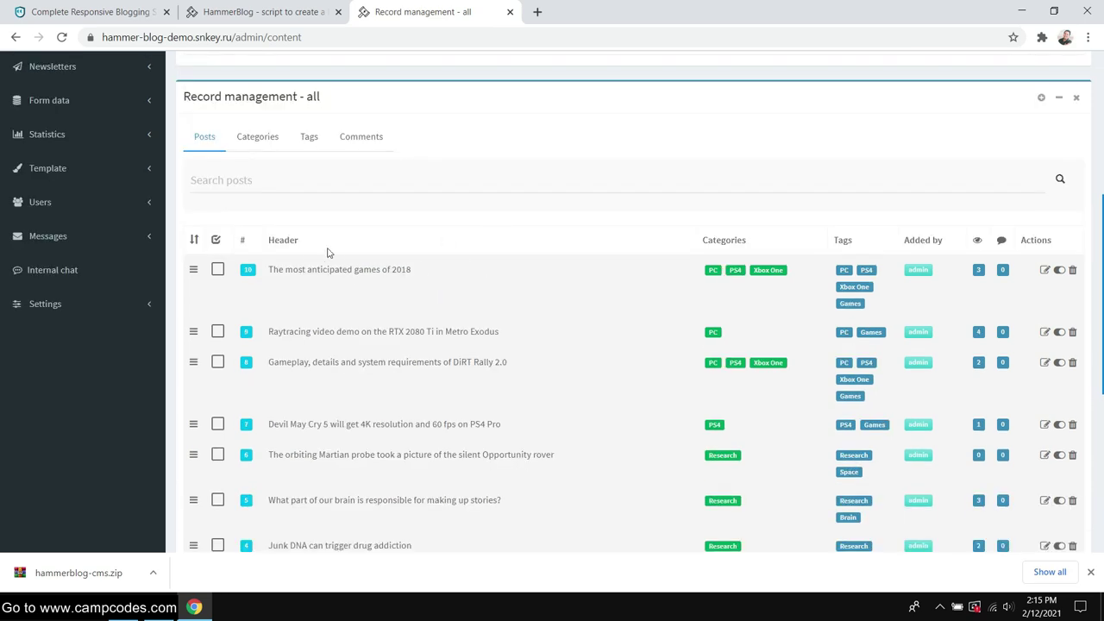
pyautogui.scroll(-1, 327, 252)
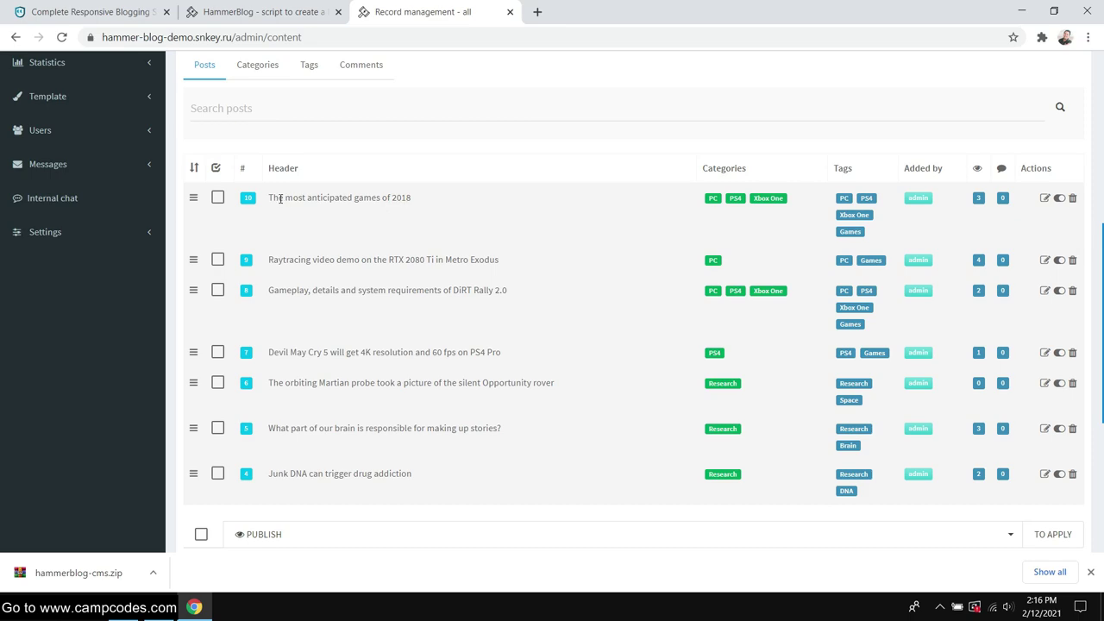
pyautogui.scroll(-1, 409, 172)
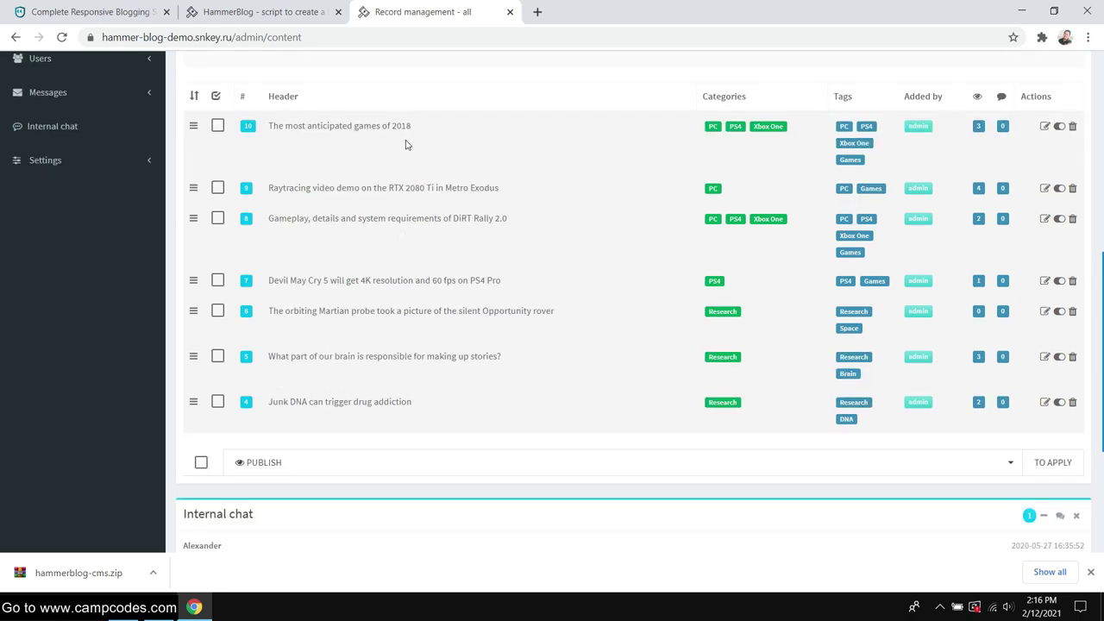
# Switch to the public site's home page and read its introductory heading and the notice about saving changes.
pyautogui.click(196, 10)
pyautogui.scroll(10, 286, 182)
pyautogui.scroll(10, 361, 172)
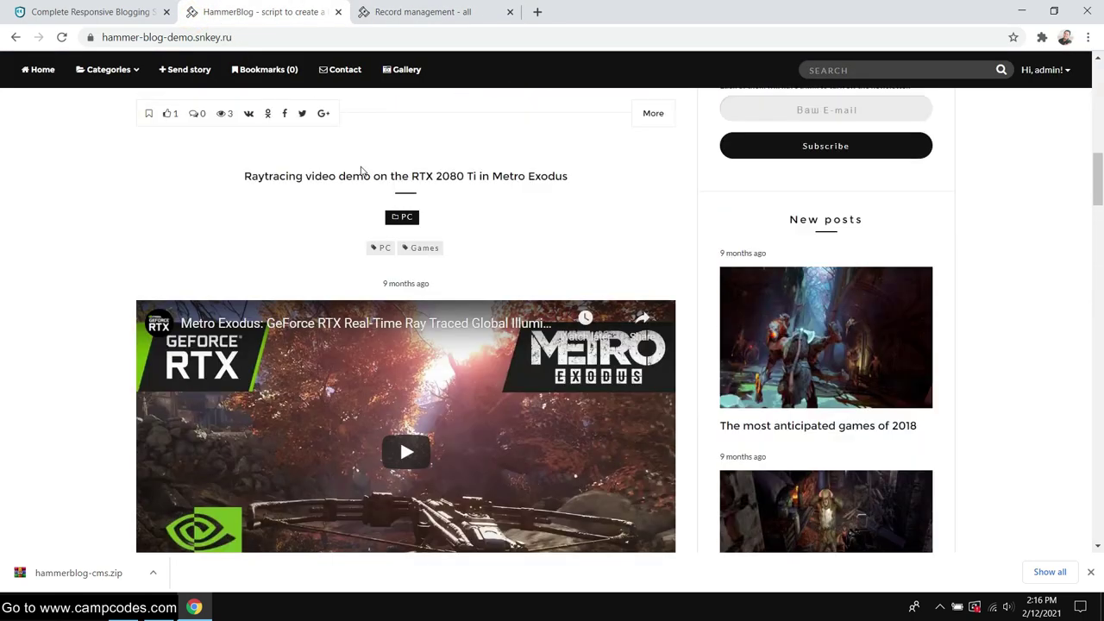
pyautogui.scroll(-3, 362, 172)
pyautogui.scroll(2, 362, 172)
pyautogui.moveTo(215, 183); pyautogui.dragTo(621, 185)
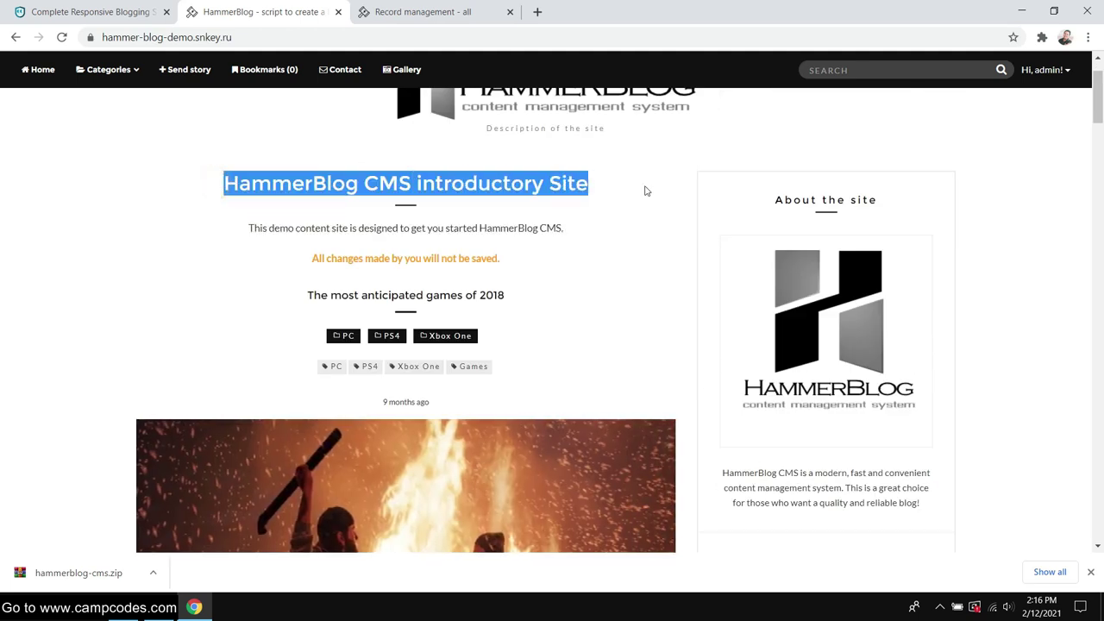
pyautogui.click(308, 265)
pyautogui.moveTo(306, 265); pyautogui.dragTo(572, 264)
pyautogui.click(524, 265)
pyautogui.click(308, 265)
pyautogui.scroll(-15, 558, 258)
# Go back to the admin panel and open the form for adding a new page.
pyautogui.click(465, 11)
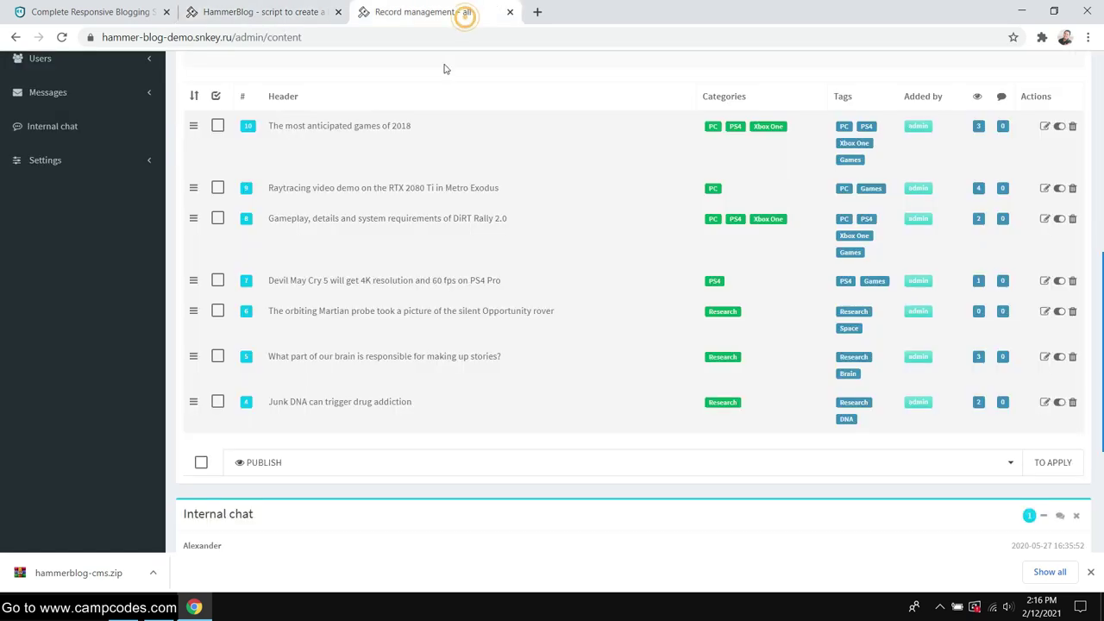
pyautogui.scroll(-3, 426, 285)
pyautogui.scroll(8, 518, 224)
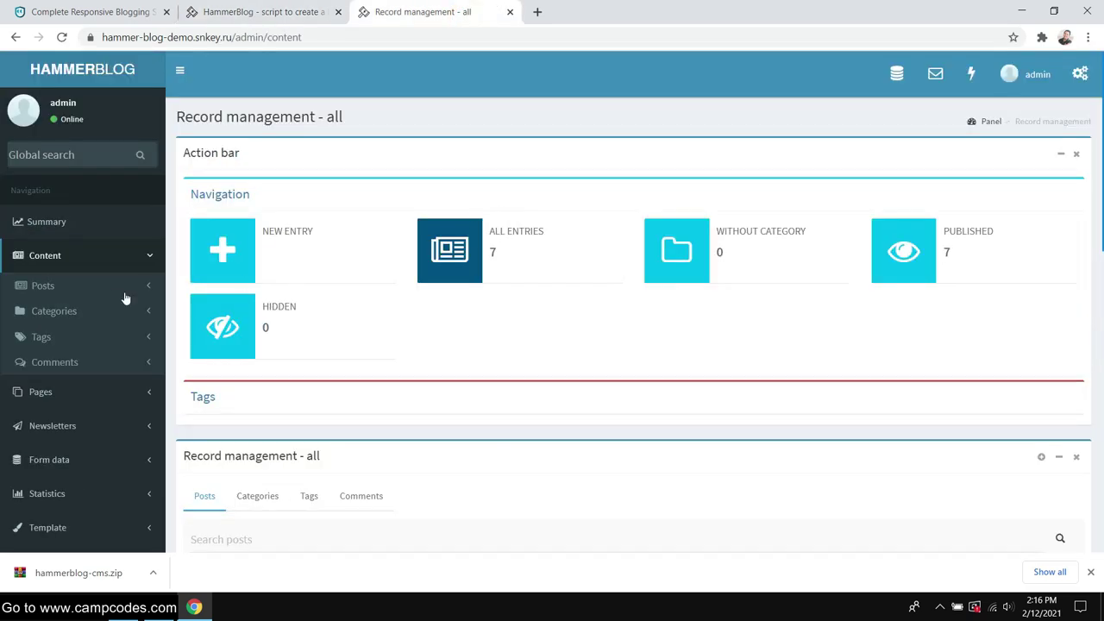
pyautogui.scroll(-1, 60, 328)
pyautogui.click(45, 321)
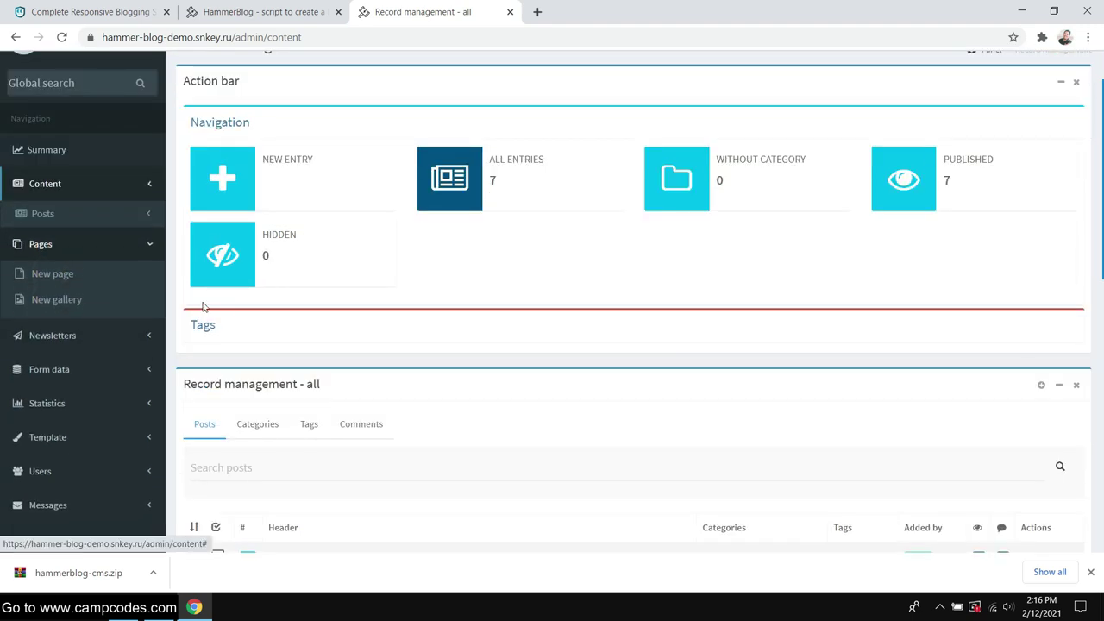
pyautogui.click(52, 274)
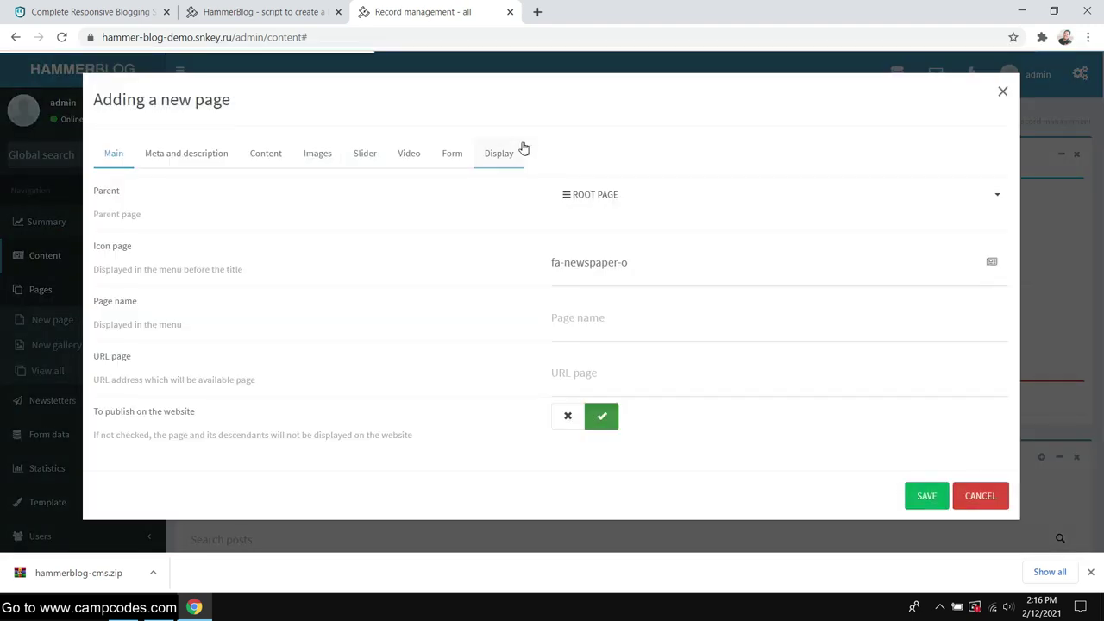
# Look through the new page form's meta, content, images, video, form and display settings, and close it without saving.
pyautogui.click(187, 155)
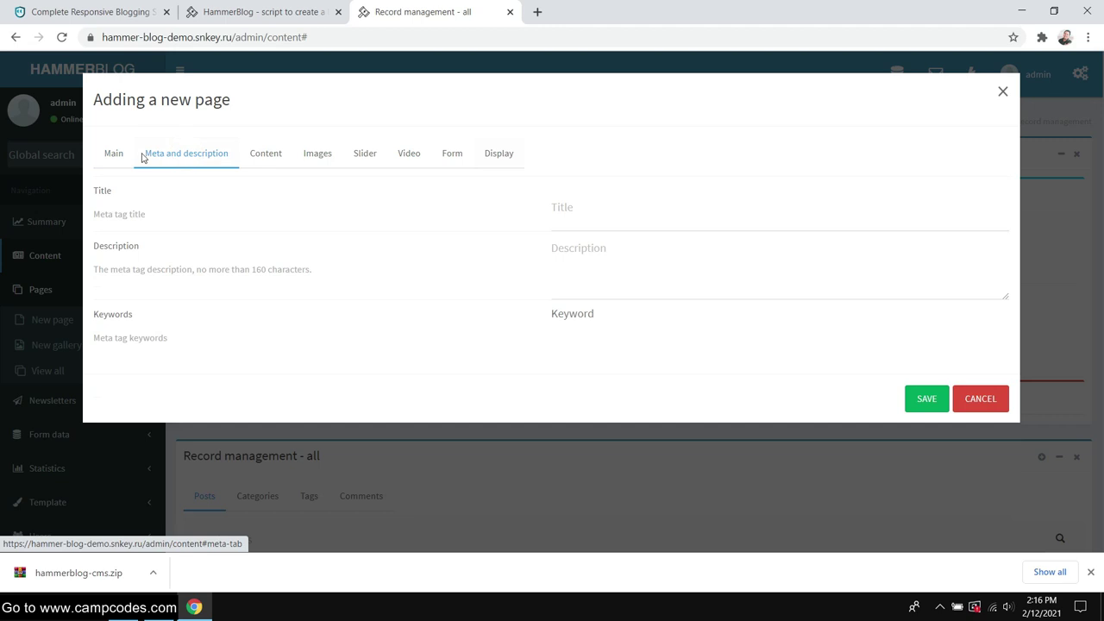
pyautogui.click(267, 155)
pyautogui.click(321, 153)
pyautogui.click(407, 153)
pyautogui.click(452, 154)
pyautogui.click(501, 153)
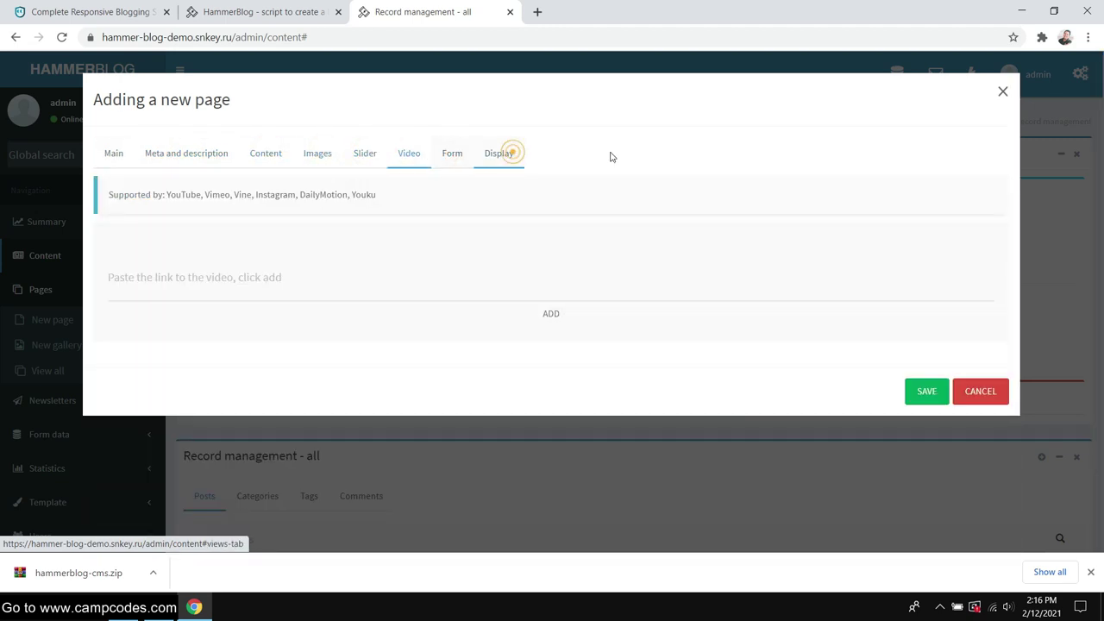
pyautogui.click(1003, 91)
# View the form for adding a new gallery and close it without saving.
pyautogui.scroll(-1, 54, 294)
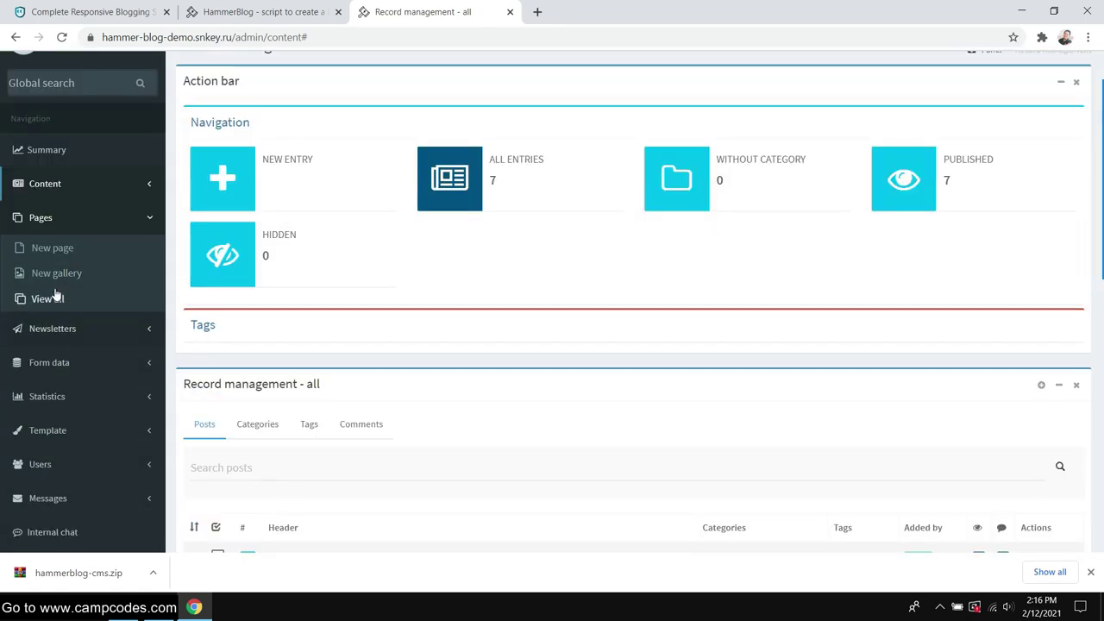
pyautogui.click(64, 274)
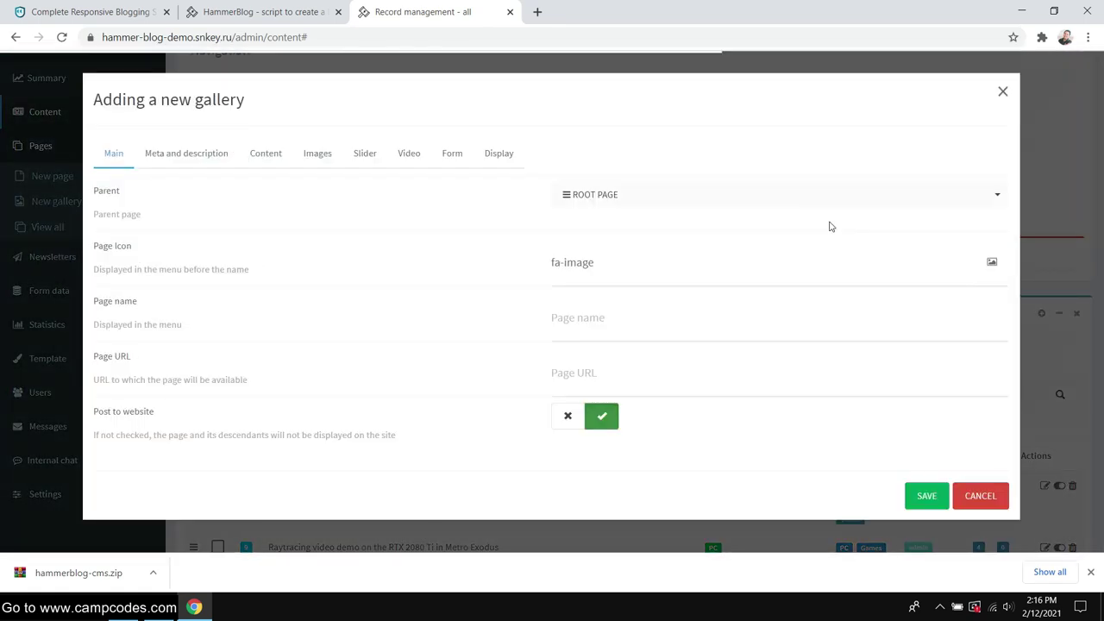
pyautogui.click(1003, 91)
# Open all form data requests and examine the listed request.
pyautogui.scroll(-1, 71, 304)
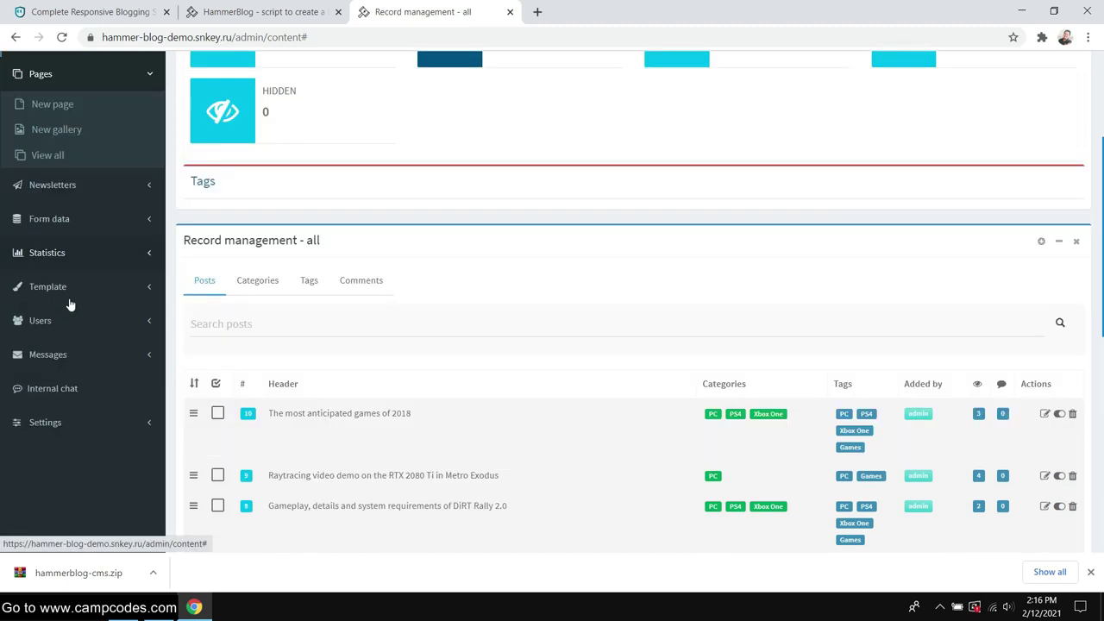
pyautogui.click(57, 220)
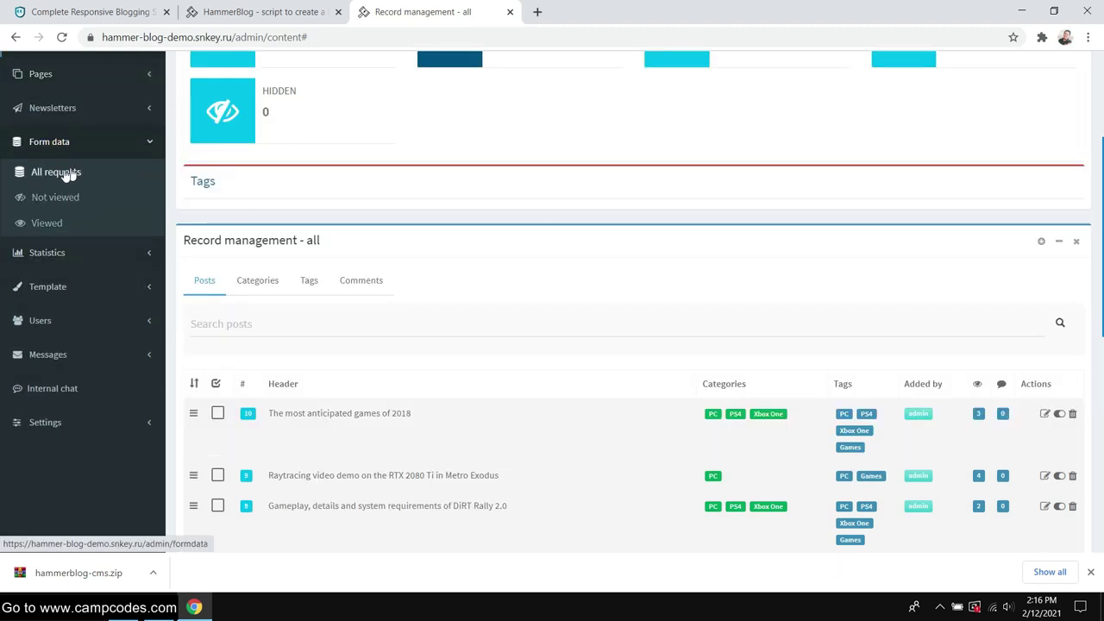
pyautogui.click(74, 174)
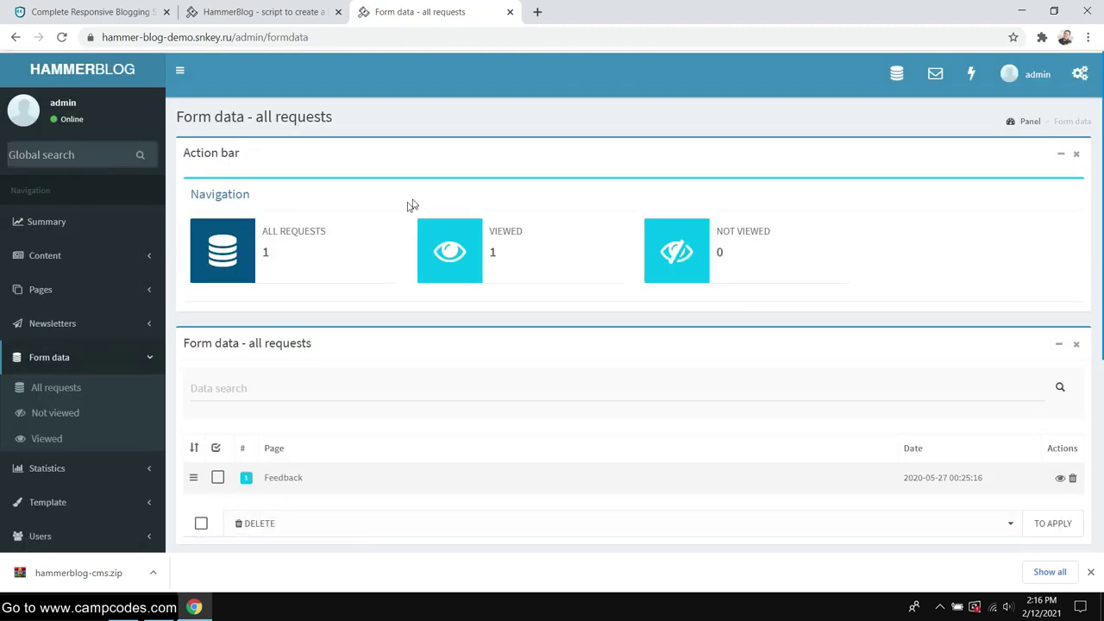
pyautogui.scroll(-1, 389, 254)
pyautogui.scroll(1, 331, 268)
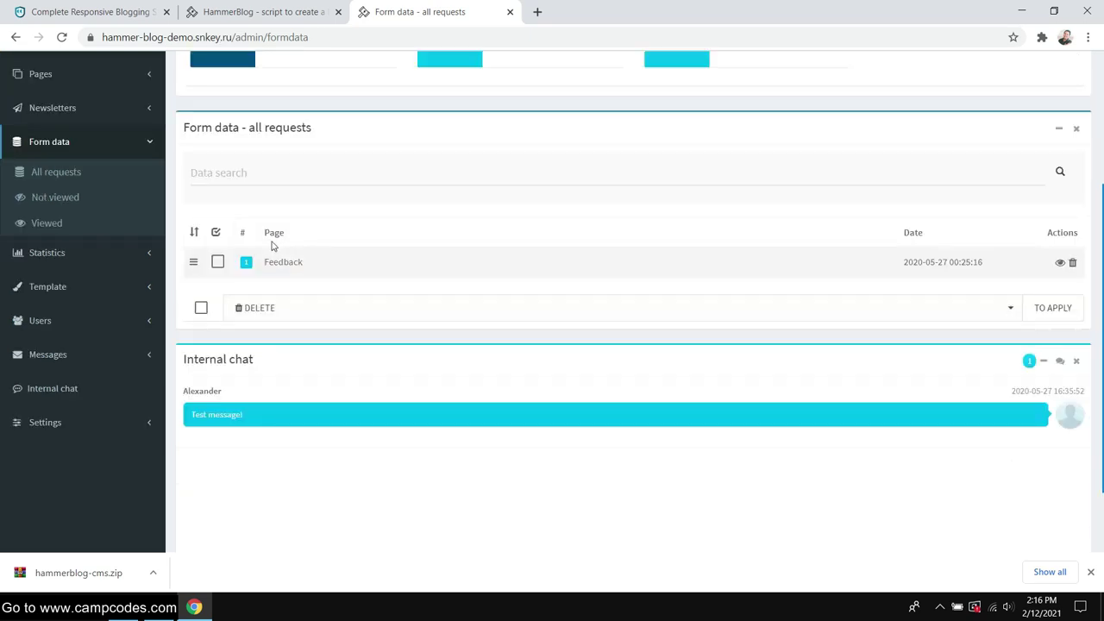
pyautogui.tripleClick(362, 244)
pyautogui.click(498, 214)
# Check the form data requests that are not viewed and those that are viewed.
pyautogui.click(61, 250)
pyautogui.click(49, 142)
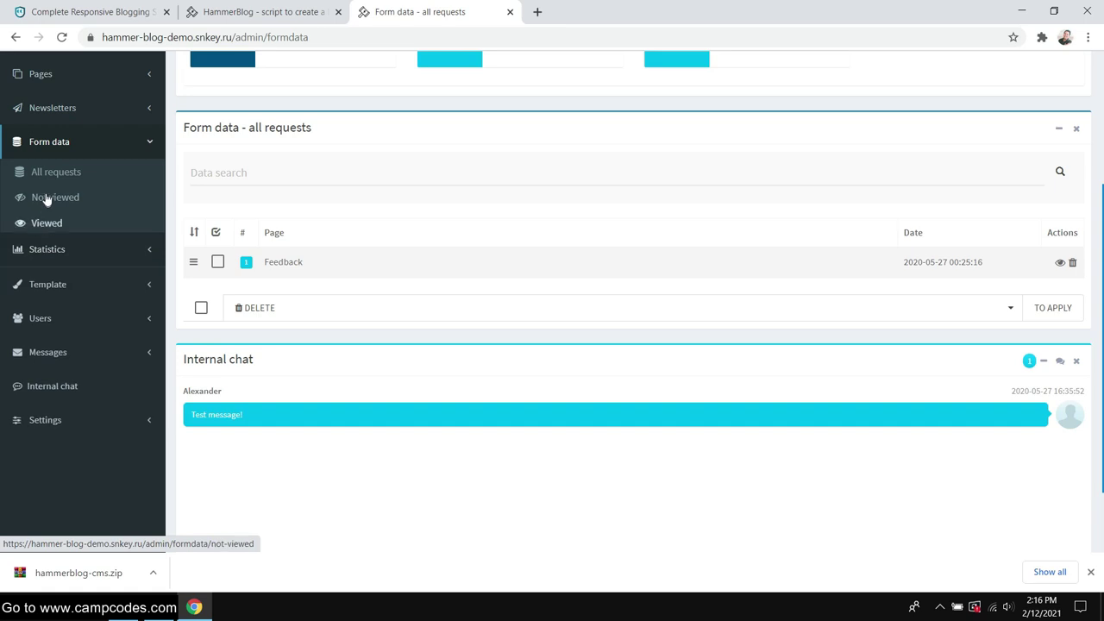
pyautogui.click(48, 199)
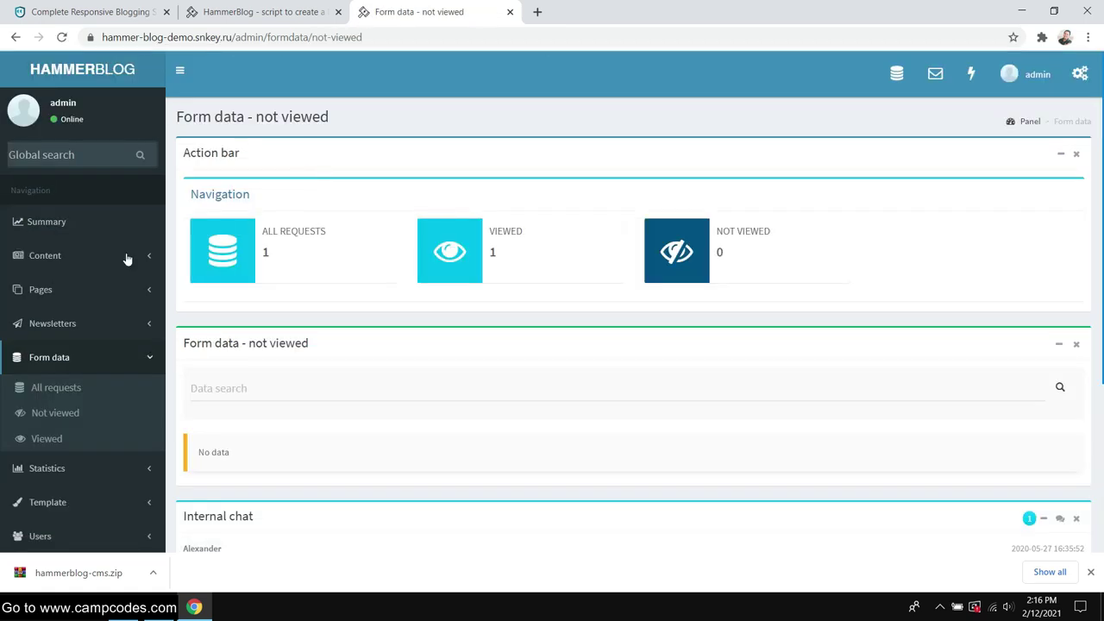
pyautogui.scroll(-1, 126, 259)
pyautogui.click(40, 364)
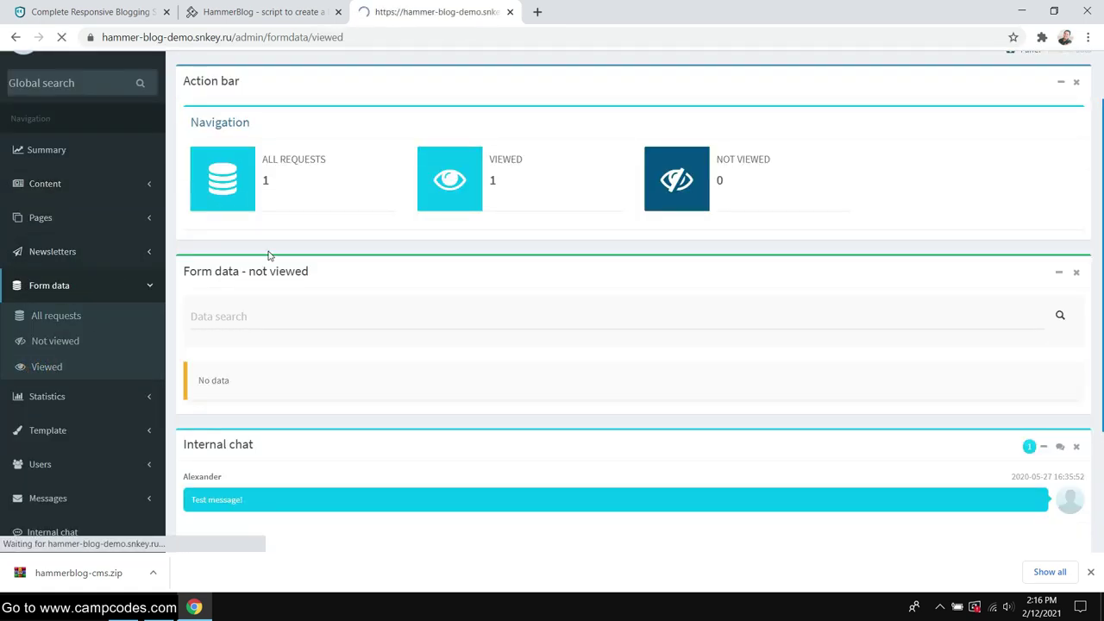
pyautogui.scroll(-3, 78, 306)
# Open the attendance statistics and examine the requests log entry and the 10-day chart.
pyautogui.click(58, 252)
pyautogui.click(54, 205)
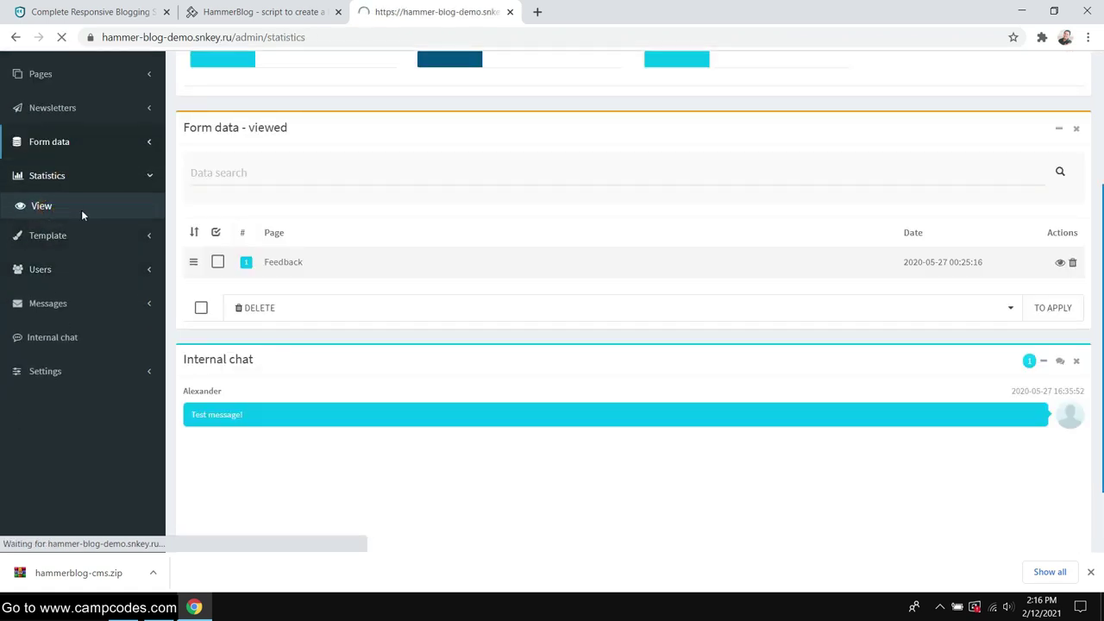
pyautogui.scroll(-4, 449, 217)
pyautogui.scroll(2, 448, 217)
pyautogui.moveTo(340, 135); pyautogui.dragTo(411, 198)
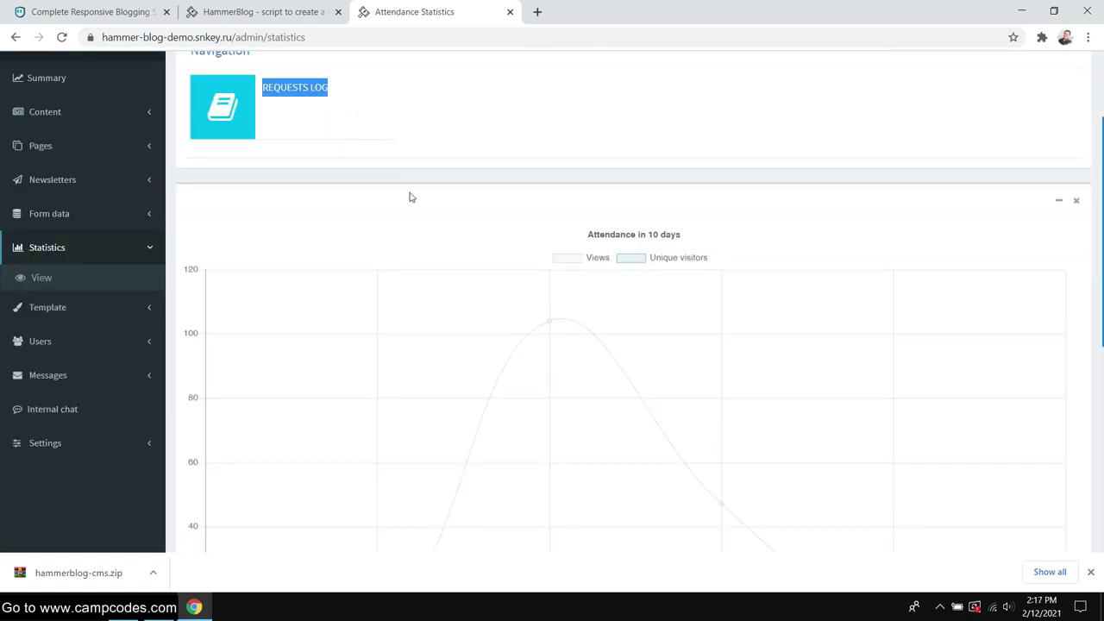
pyautogui.click(563, 228)
pyautogui.scroll(-5, 509, 251)
pyautogui.scroll(3, 509, 251)
pyautogui.scroll(1, 508, 251)
# Open the template selection page and look over its template settings.
pyautogui.click(65, 148)
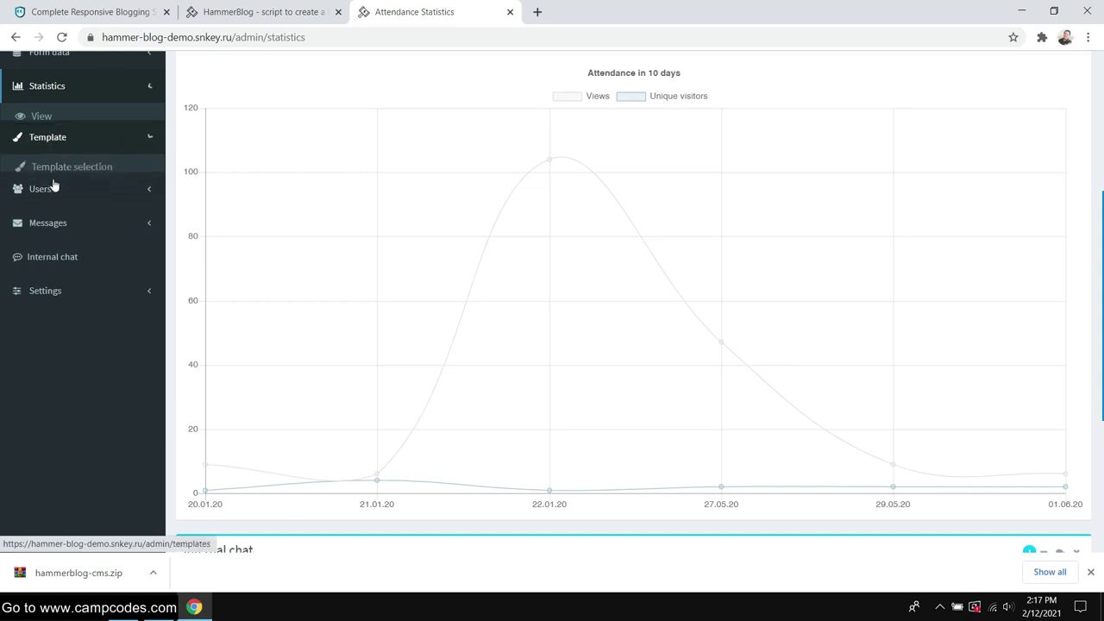
pyautogui.click(69, 154)
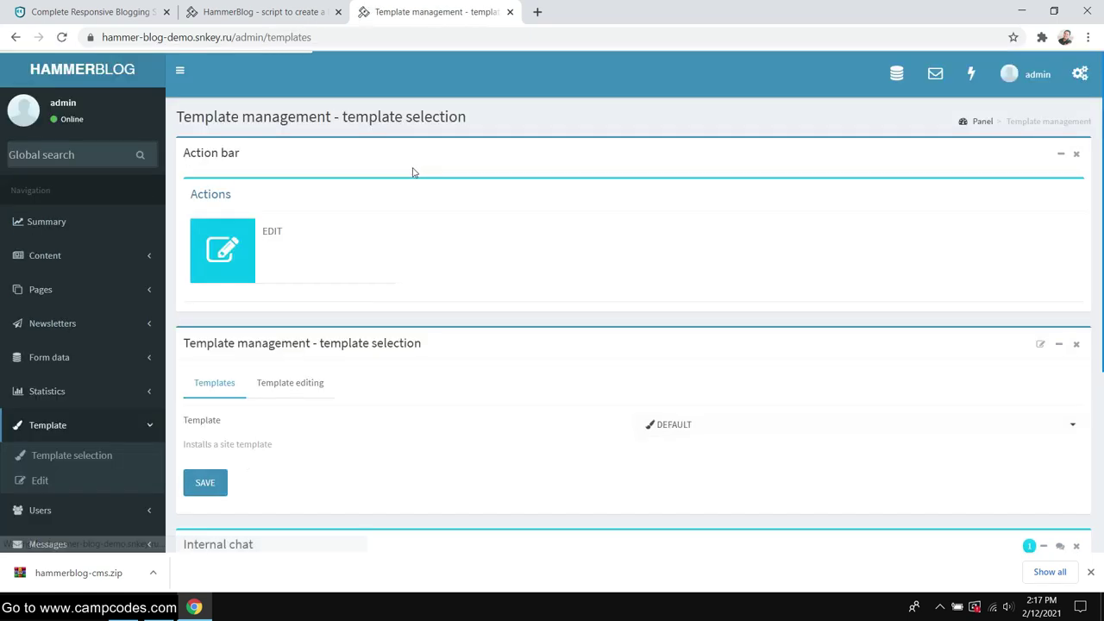
pyautogui.scroll(-3, 405, 179)
pyautogui.scroll(3, 405, 179)
pyautogui.scroll(-2, 399, 181)
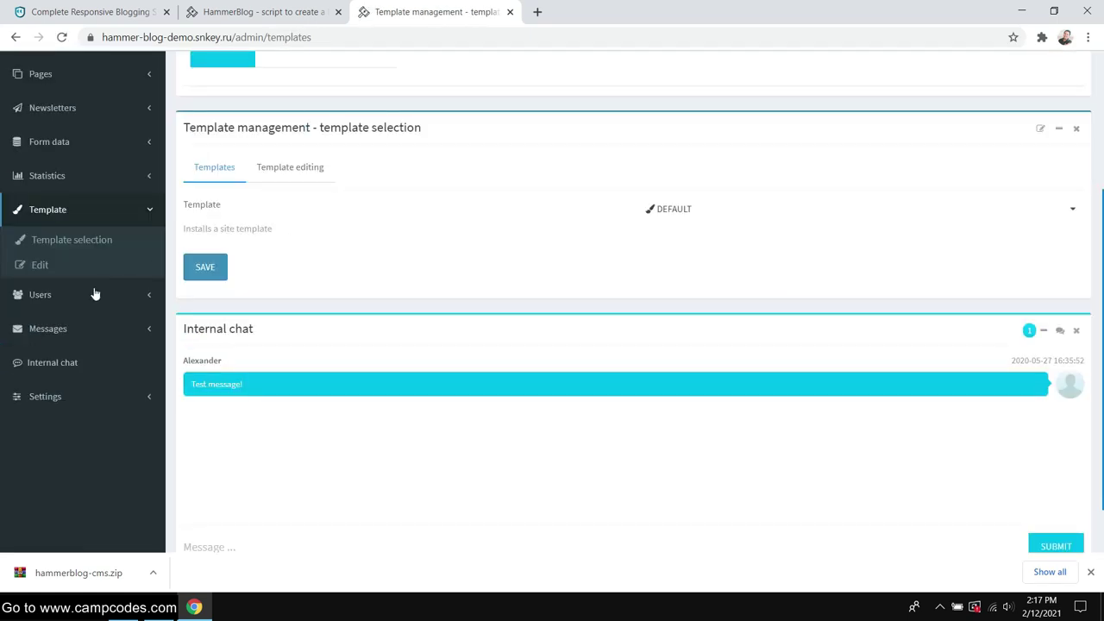
# View the form for adding a user with its role, login and password fields, and cancel it.
pyautogui.click(38, 295)
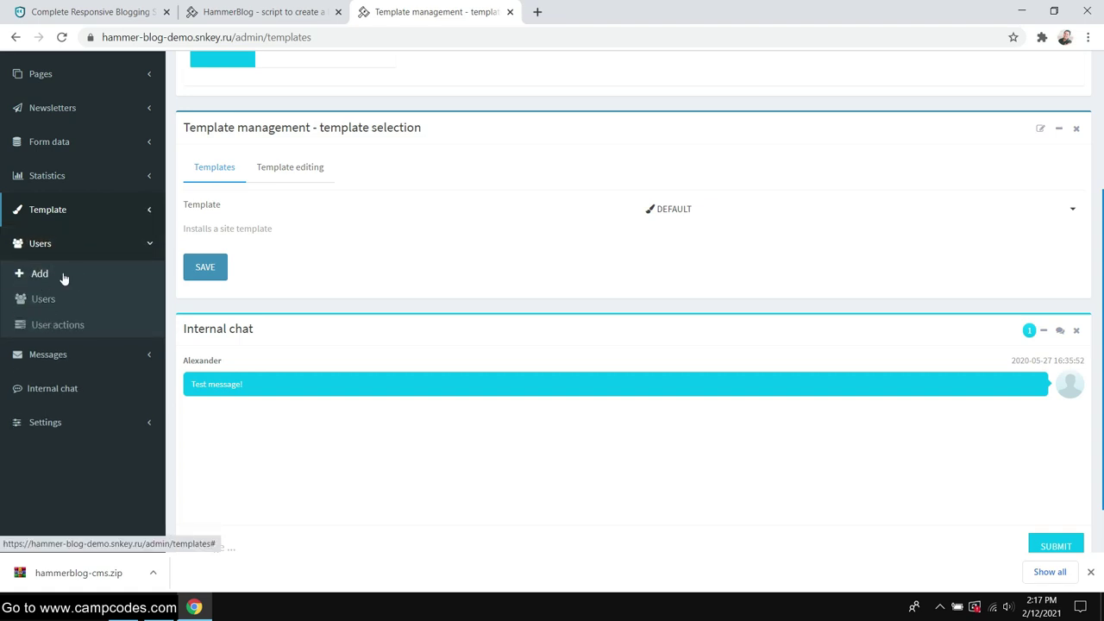
pyautogui.click(63, 277)
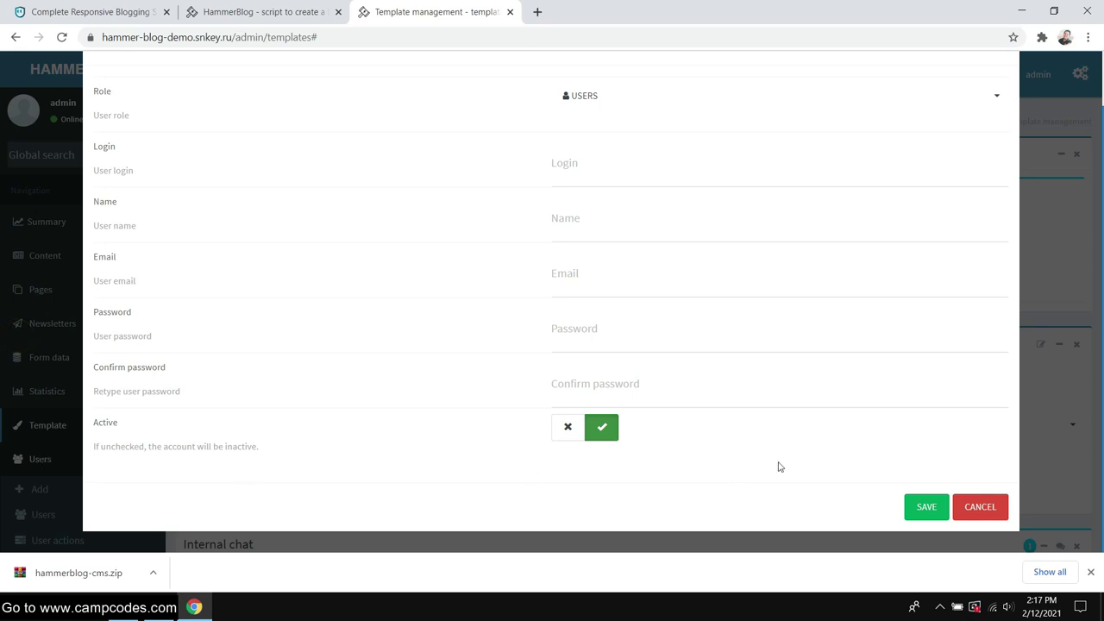
pyautogui.click(980, 508)
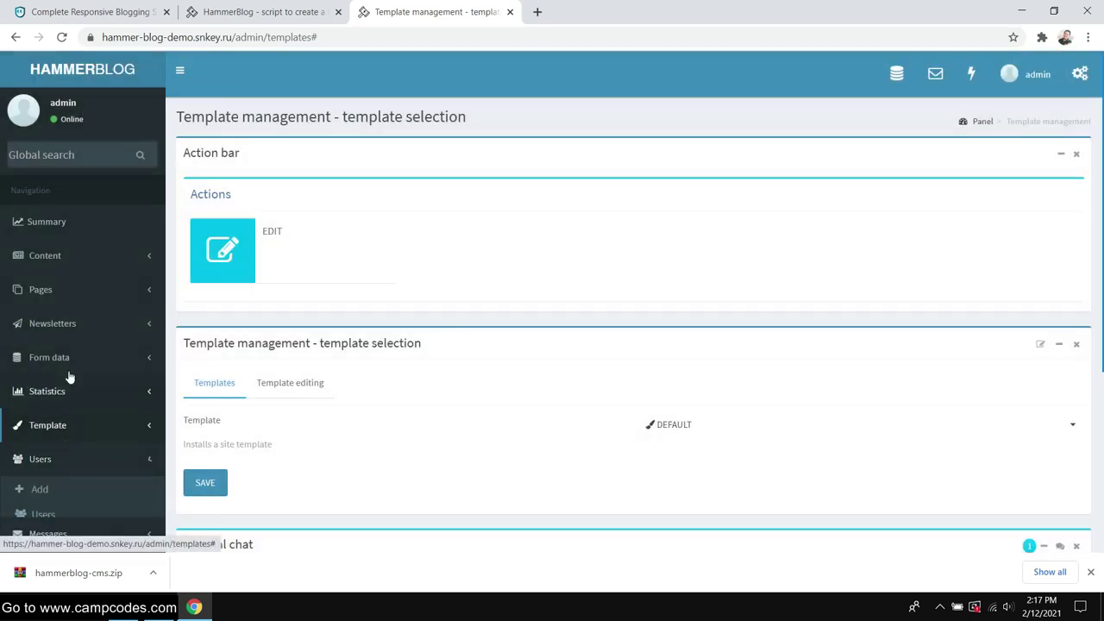
pyautogui.scroll(-3, 69, 371)
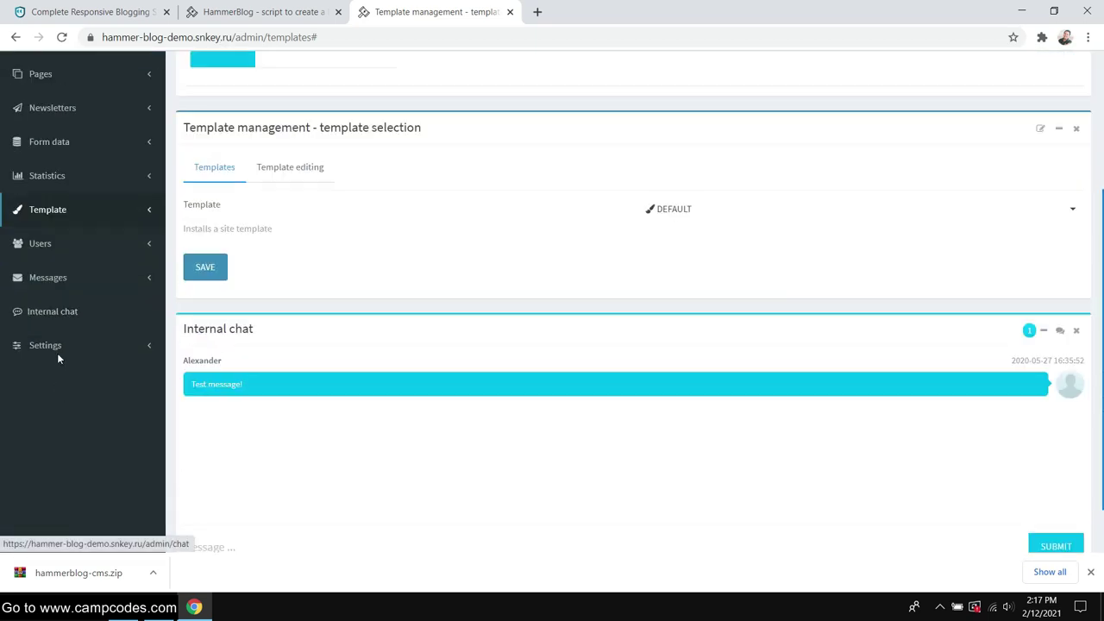
# Open the list of users and look over its available actions, section tabs and user search.
pyautogui.click(69, 246)
pyautogui.click(48, 305)
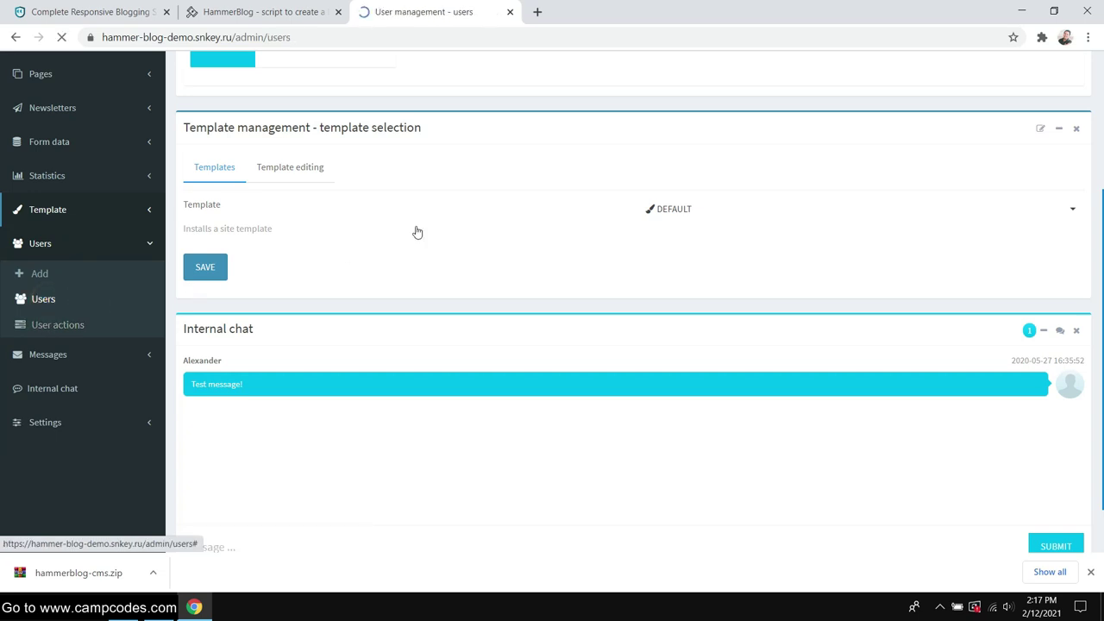
pyautogui.scroll(-2, 380, 242)
pyautogui.scroll(1, 554, 185)
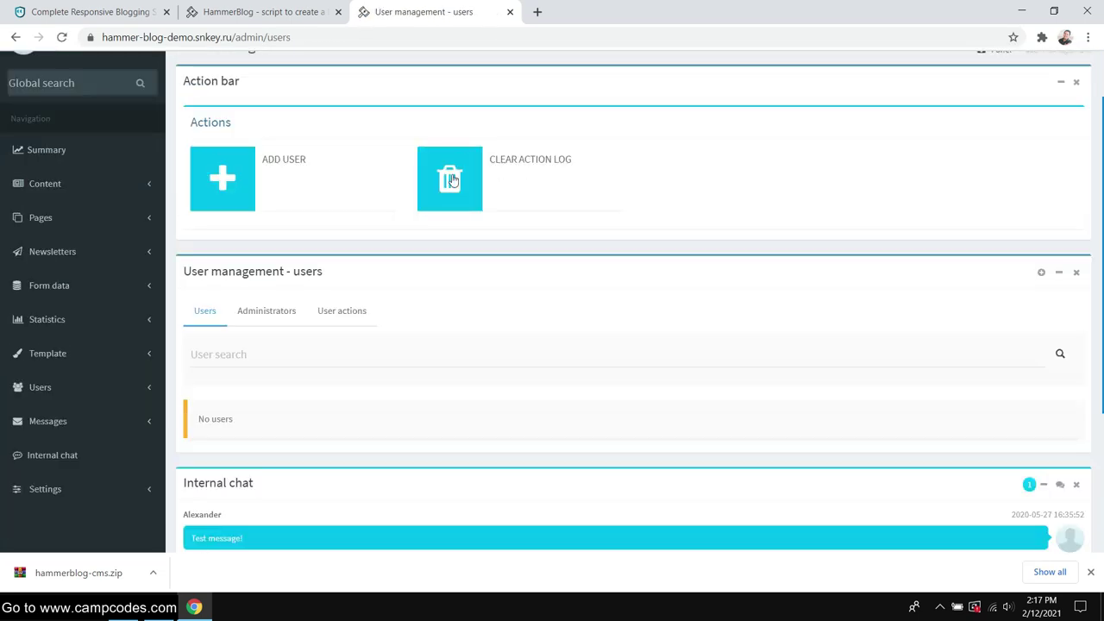
pyautogui.scroll(-3, 110, 244)
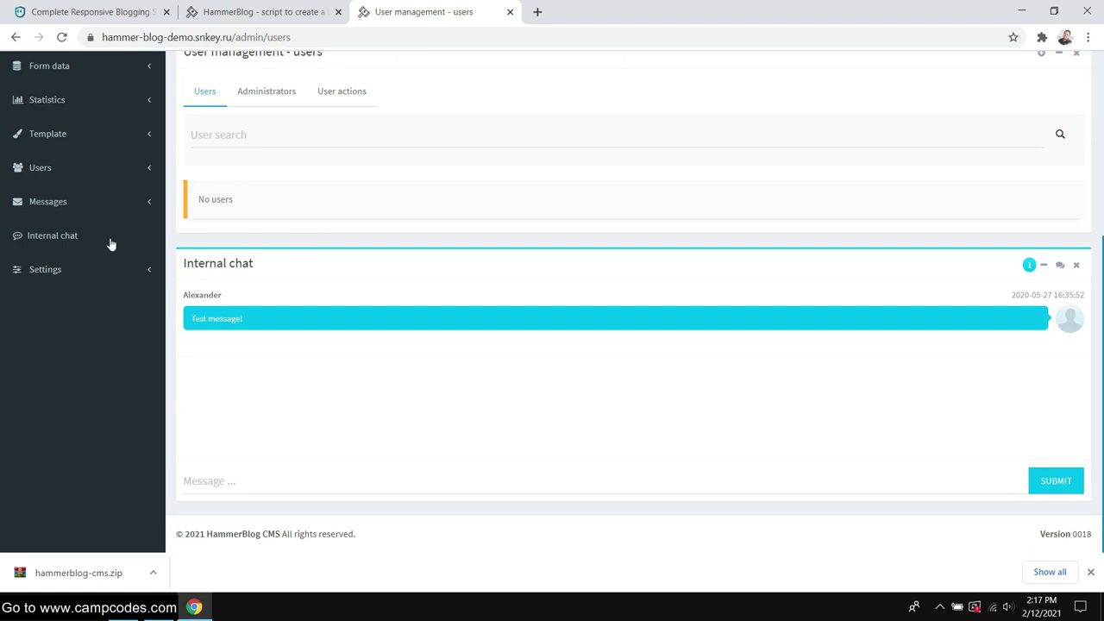
# View the form for writing a new message with its recipient, headline and message fields, and close it.
pyautogui.click(86, 201)
pyautogui.click(59, 234)
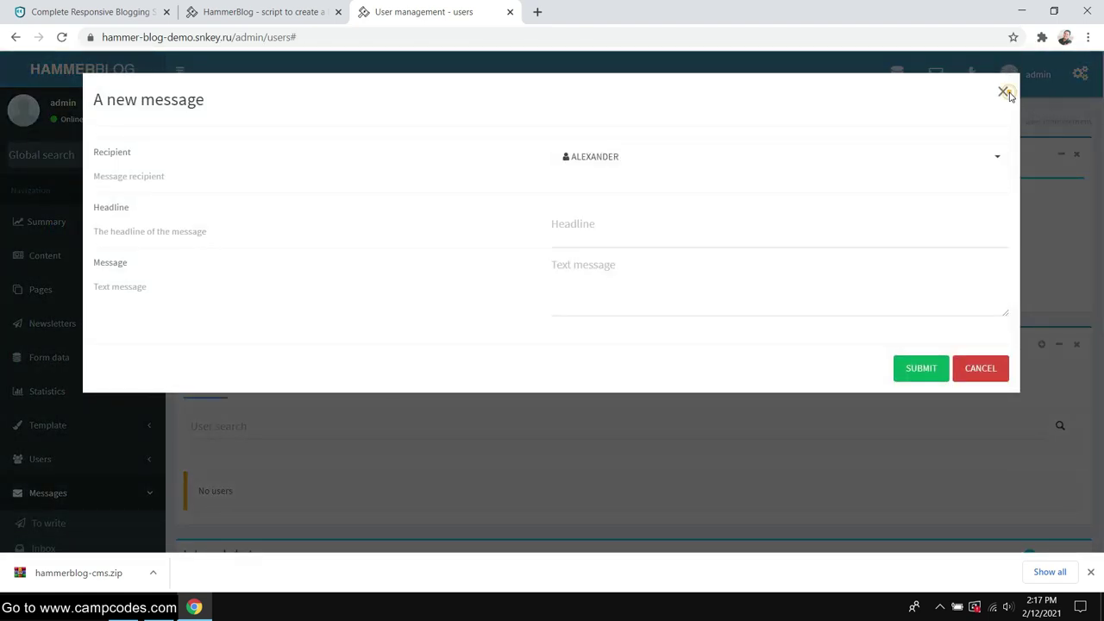
pyautogui.click(1006, 93)
# Look over the message inbox and go to the internal chat page.
pyautogui.scroll(-3, 65, 388)
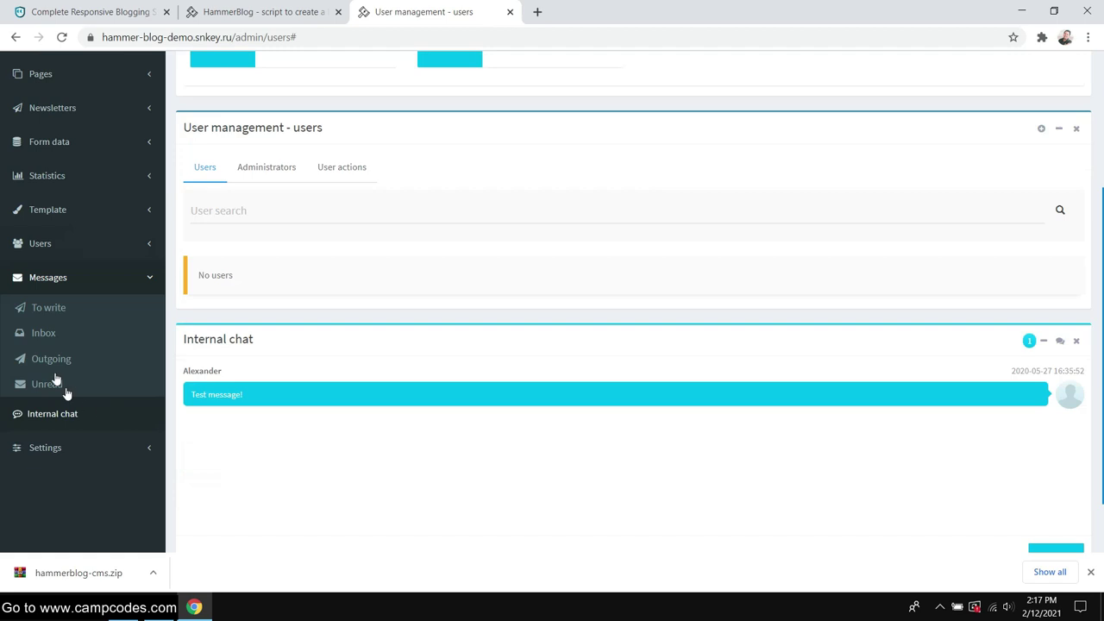
pyautogui.click(43, 335)
pyautogui.scroll(-3, 392, 264)
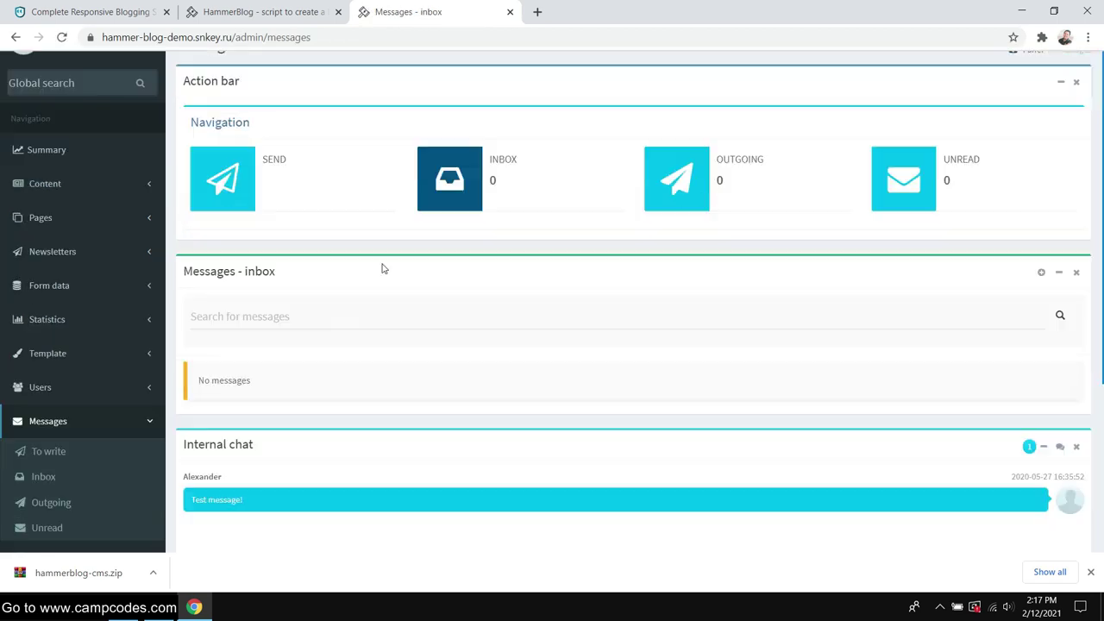
pyautogui.click(52, 376)
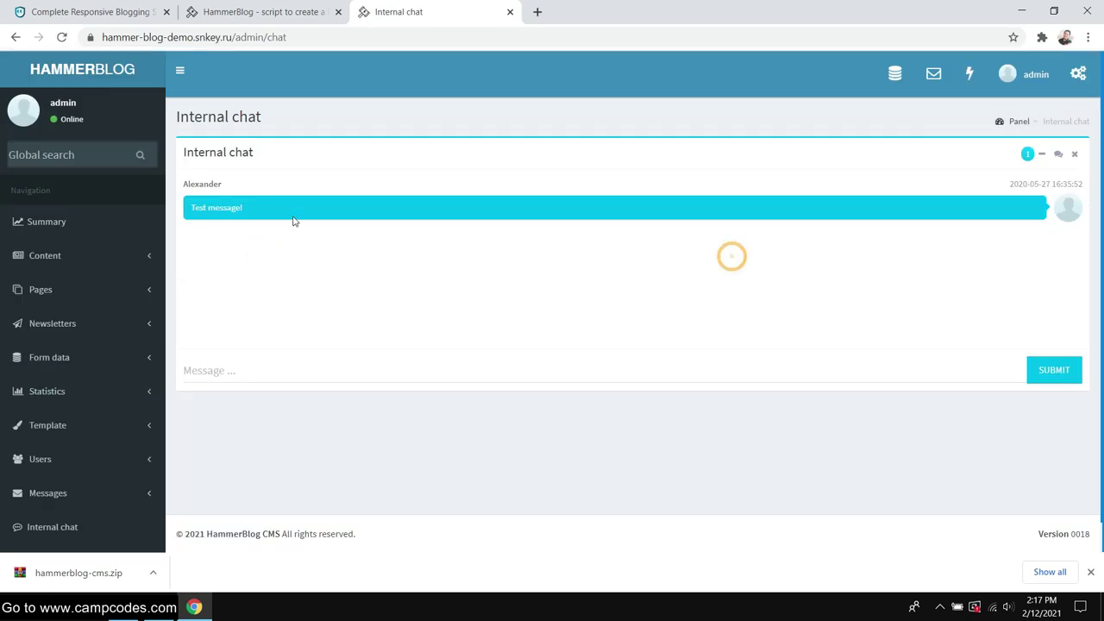
# Open the summary of key figures and examine its storage sizes, 31-day charts and internal chat section.
pyautogui.click(90, 71)
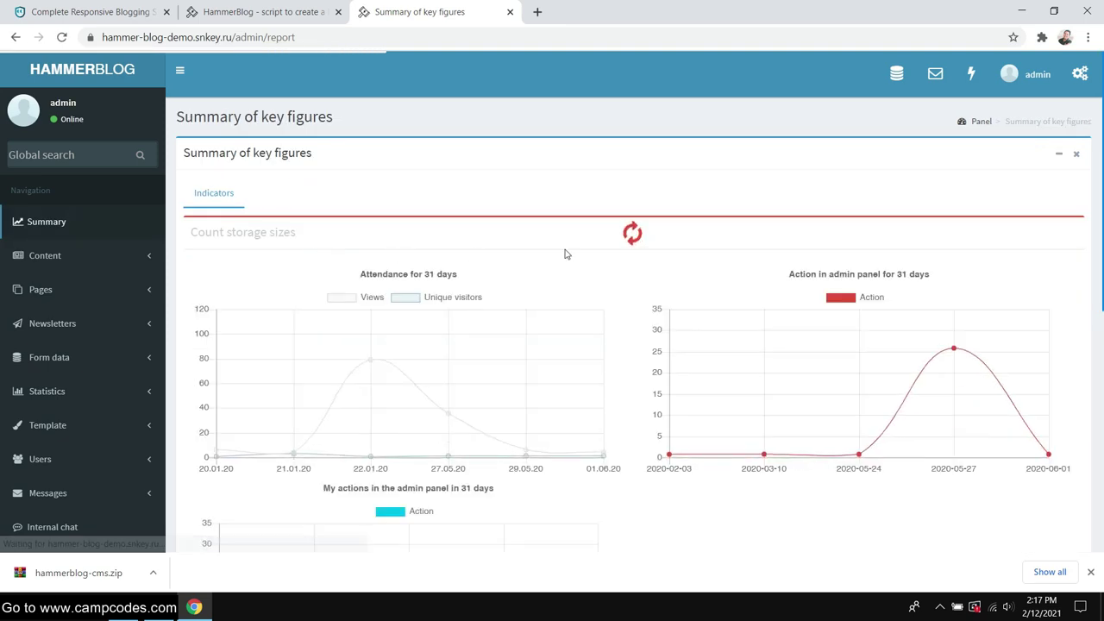
pyautogui.scroll(-1, 885, 327)
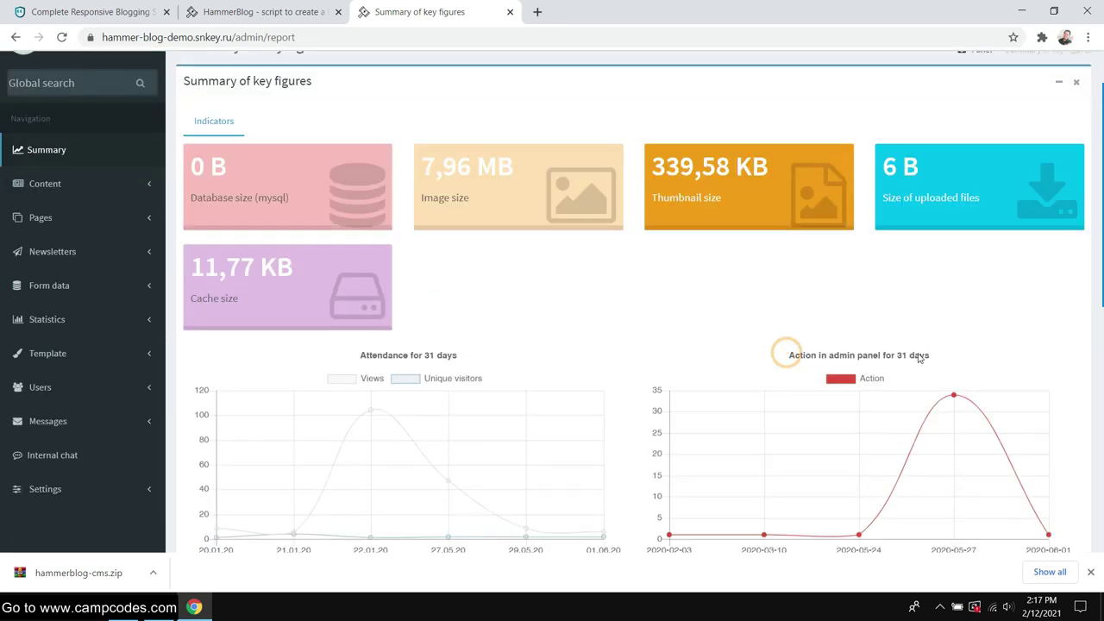
pyautogui.scroll(1, 949, 358)
pyautogui.scroll(-8, 683, 237)
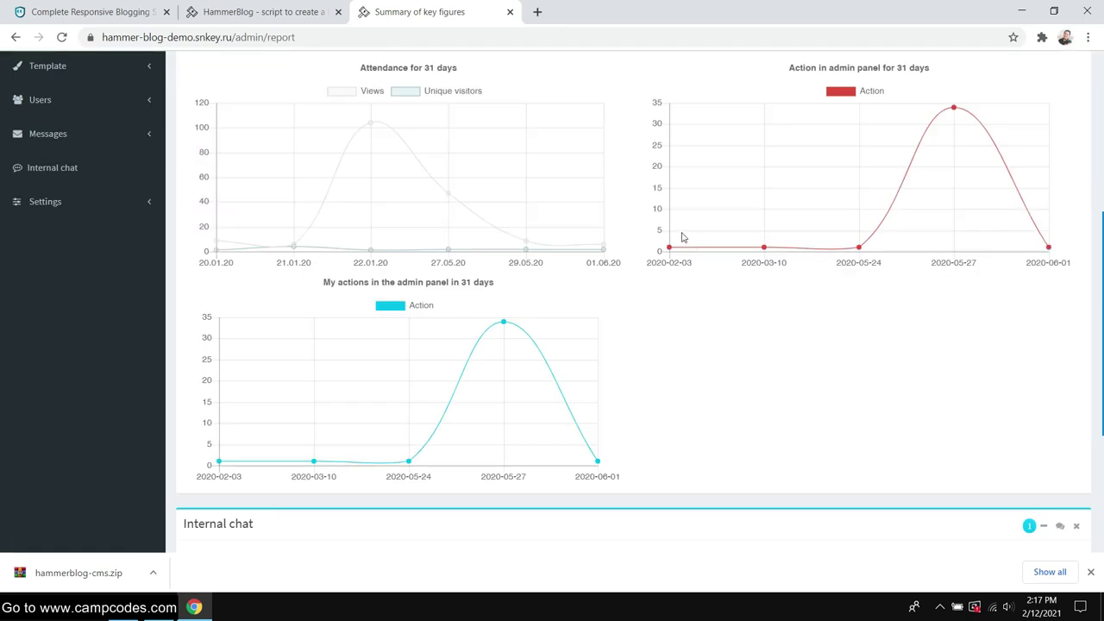
pyautogui.moveTo(165, 253); pyautogui.dragTo(405, 293)
pyautogui.click(270, 372)
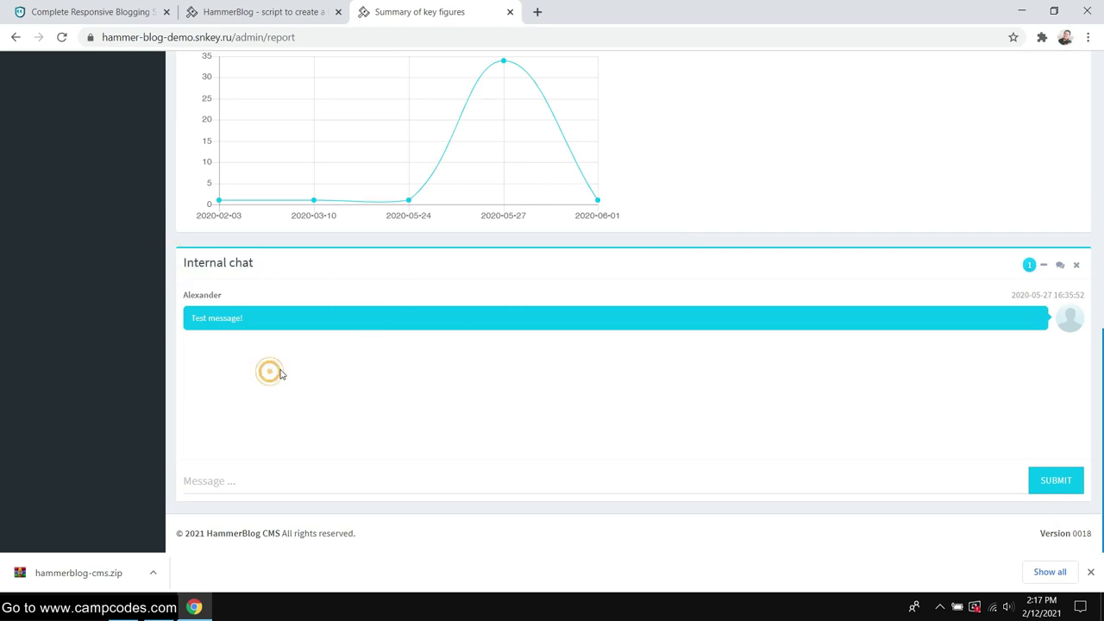
pyautogui.click(440, 347)
pyautogui.click(305, 335)
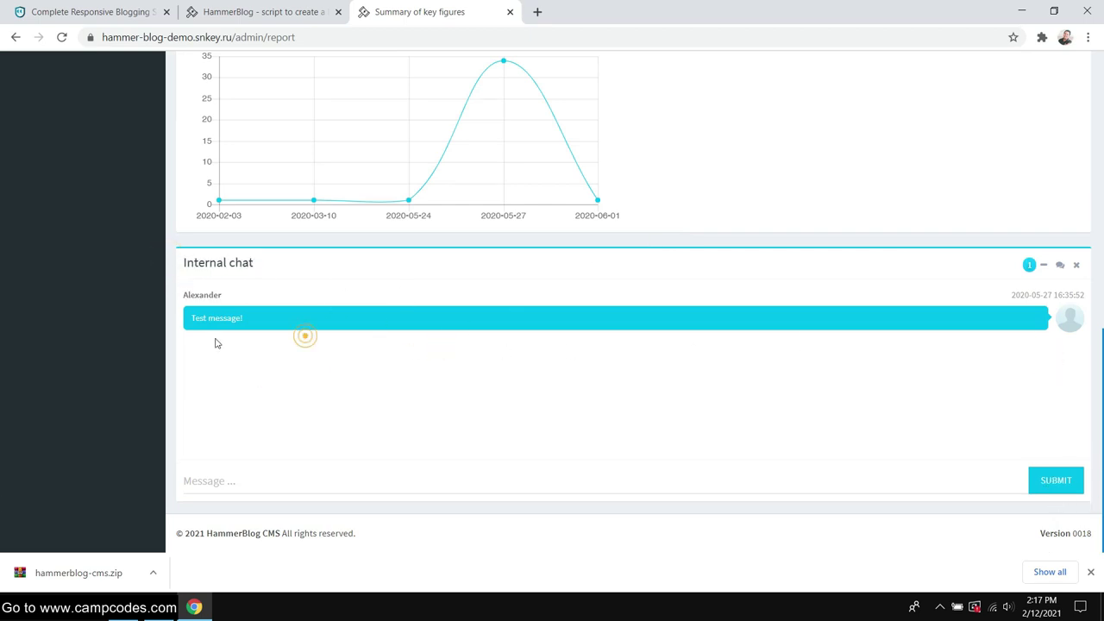
pyautogui.scroll(1, 951, 337)
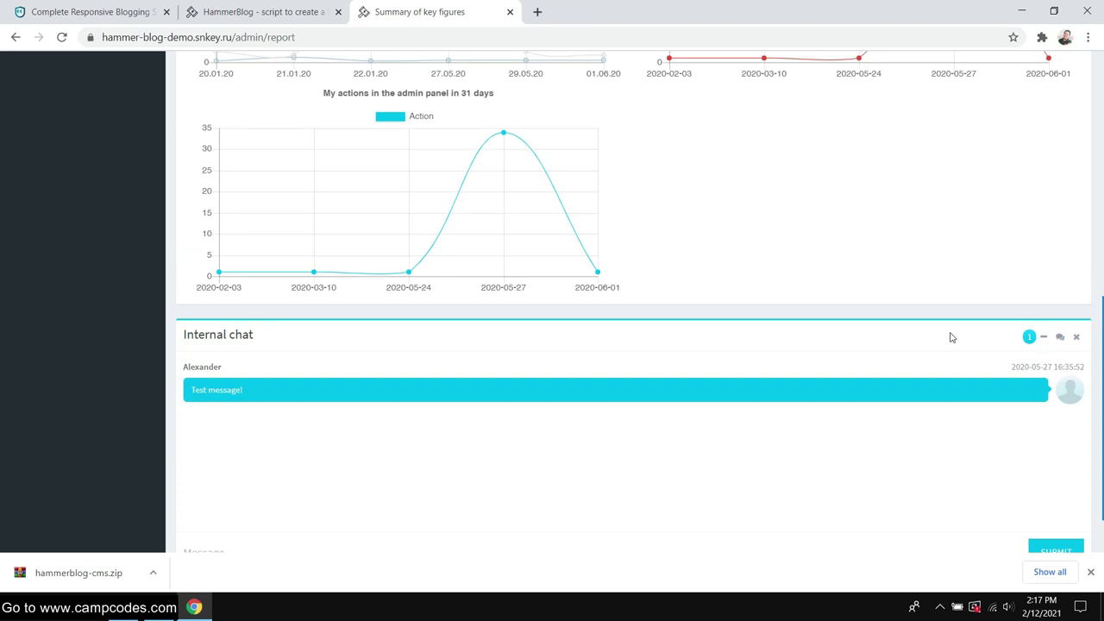
# Show the participants of the internal chat on the summary page and submit the message "hi".
pyautogui.click(1059, 337)
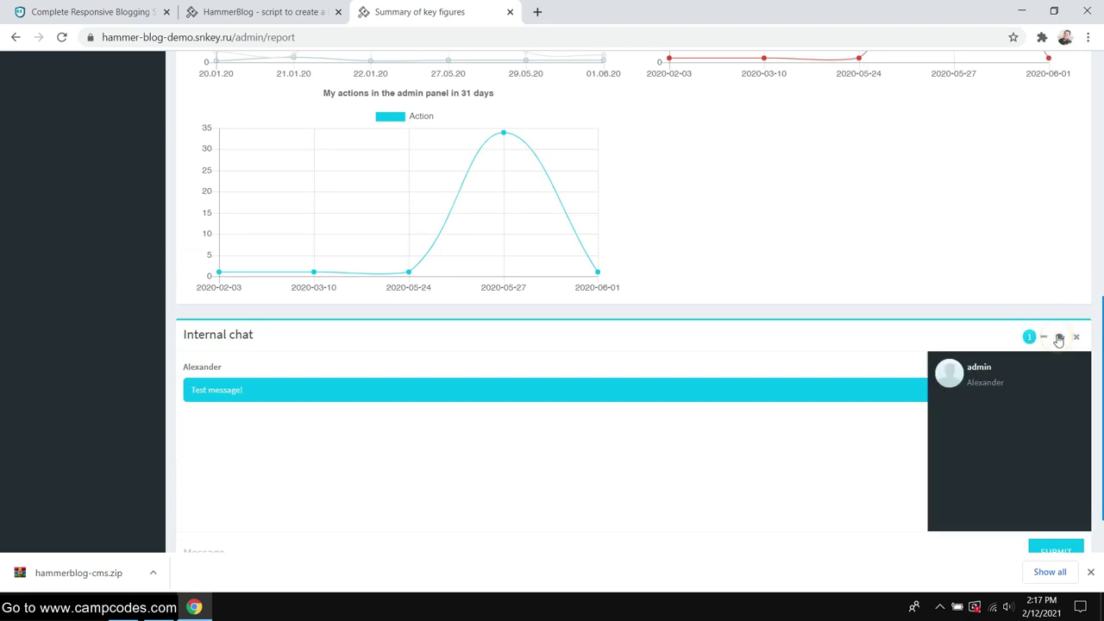
pyautogui.scroll(-1, 510, 406)
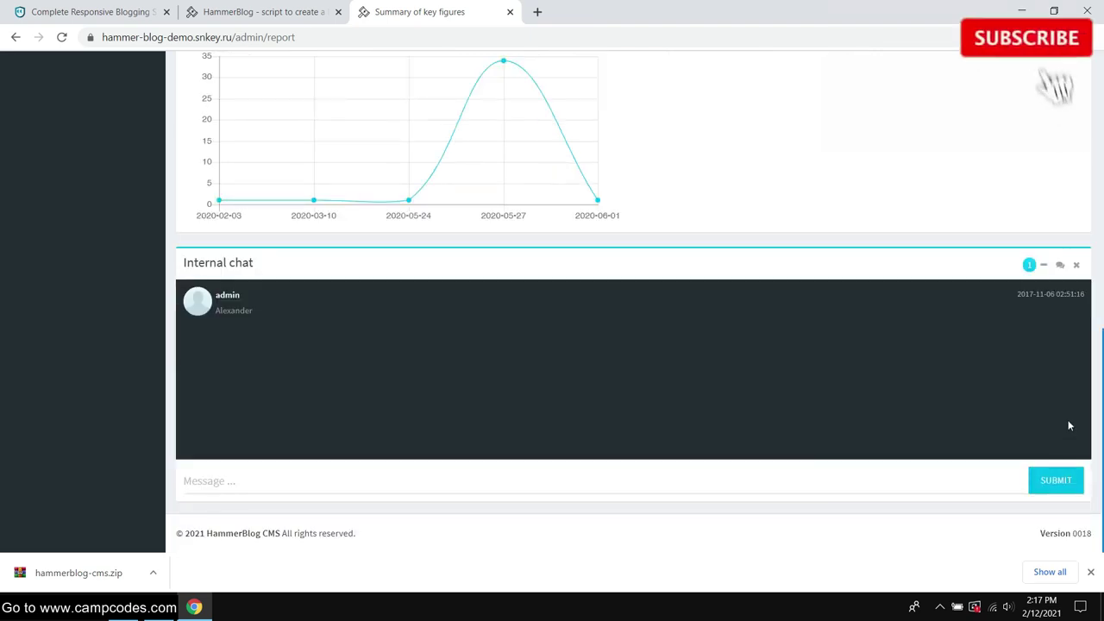
pyautogui.click(1054, 480)
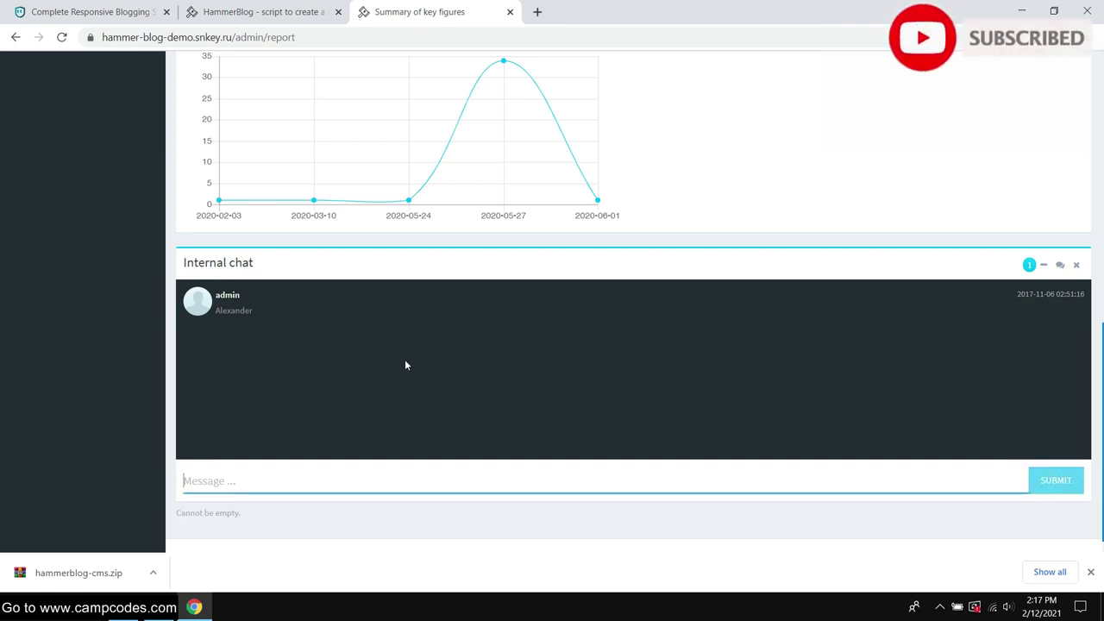
pyautogui.write('hi')
pyautogui.click(1054, 479)
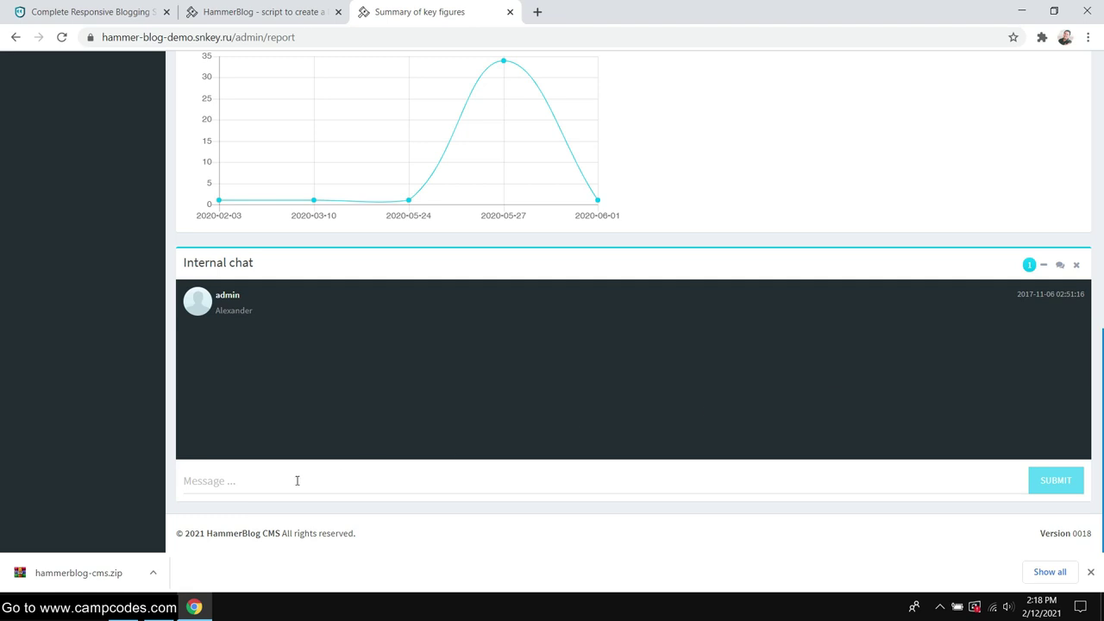
# Collapse and expand the internal chat section on the summary page, and close it.
pyautogui.click(1046, 267)
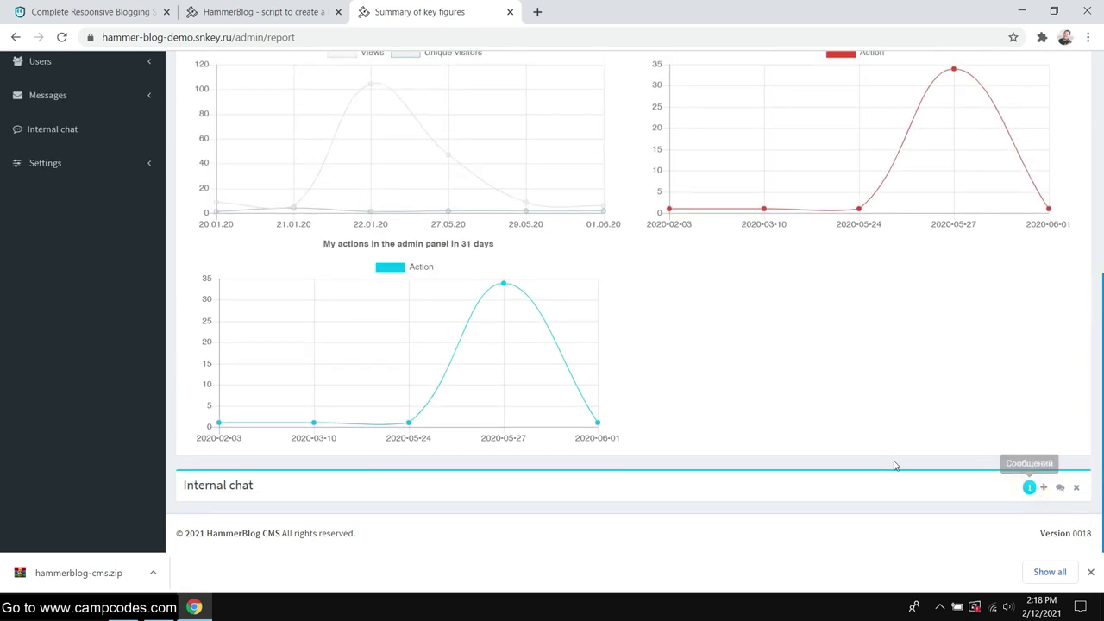
pyautogui.click(1045, 488)
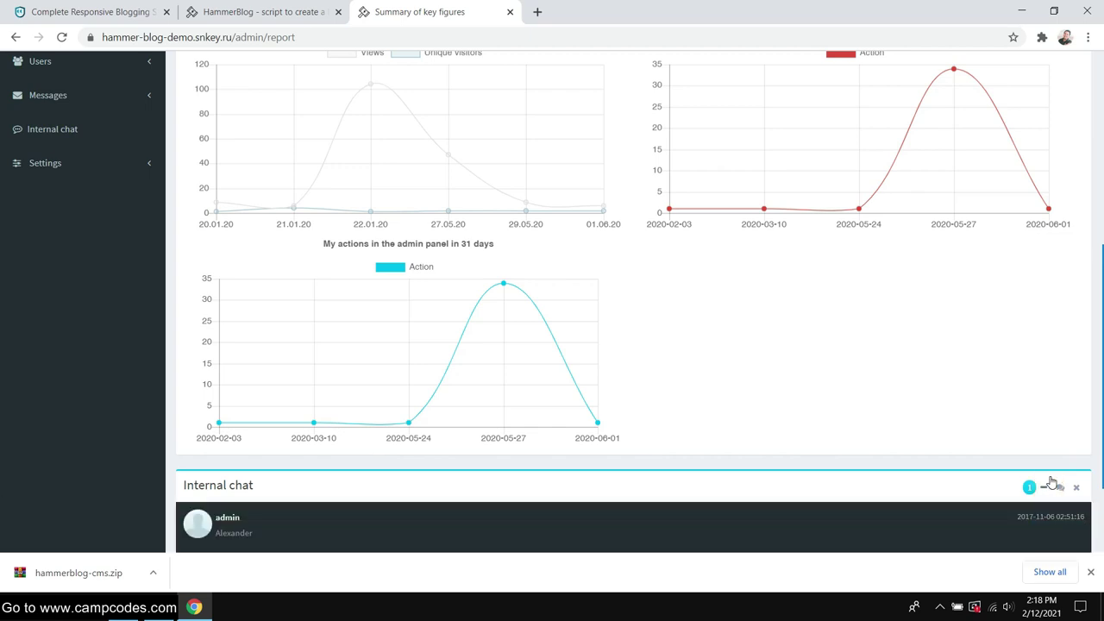
pyautogui.scroll(-3, 782, 378)
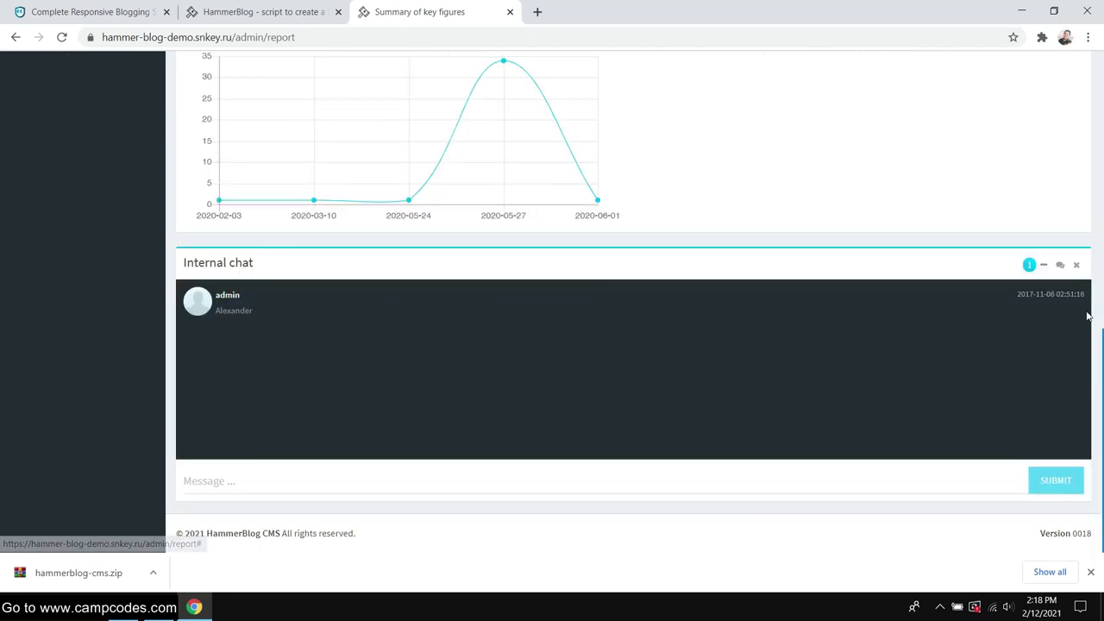
pyautogui.click(1077, 266)
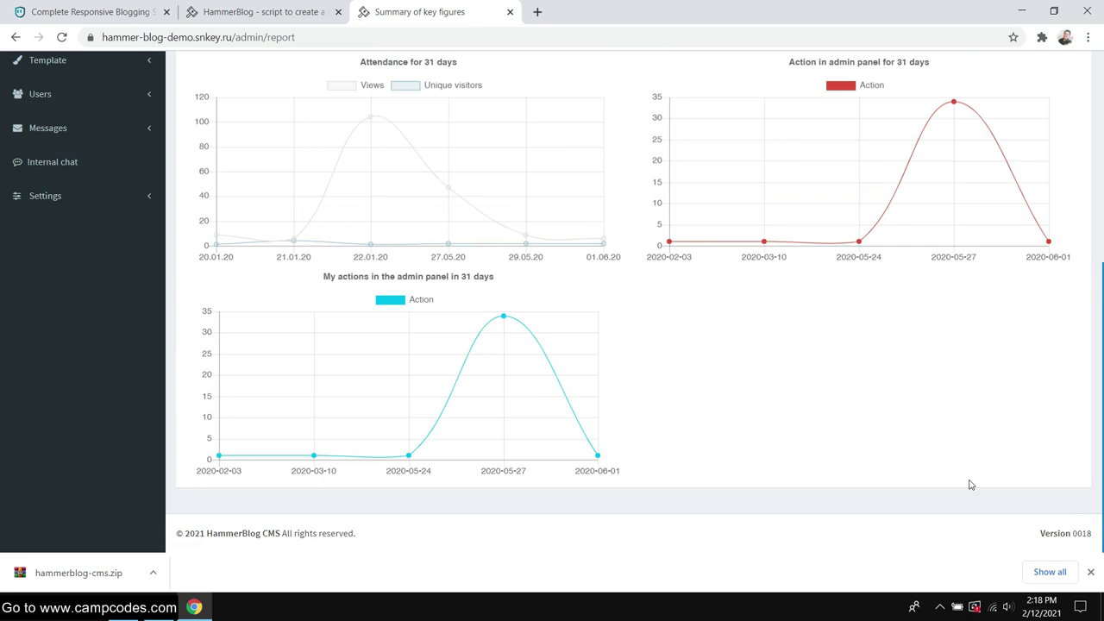
# Open the internal chat page, show its participants and submit the message "hello".
pyautogui.scroll(3, 626, 267)
pyautogui.click(49, 375)
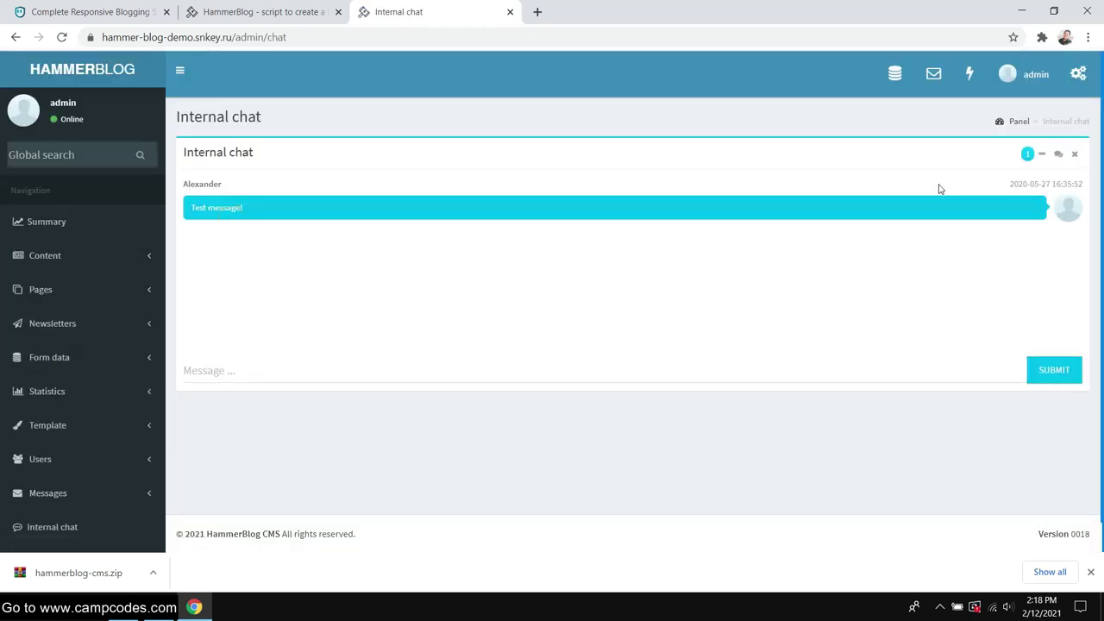
pyautogui.click(1057, 155)
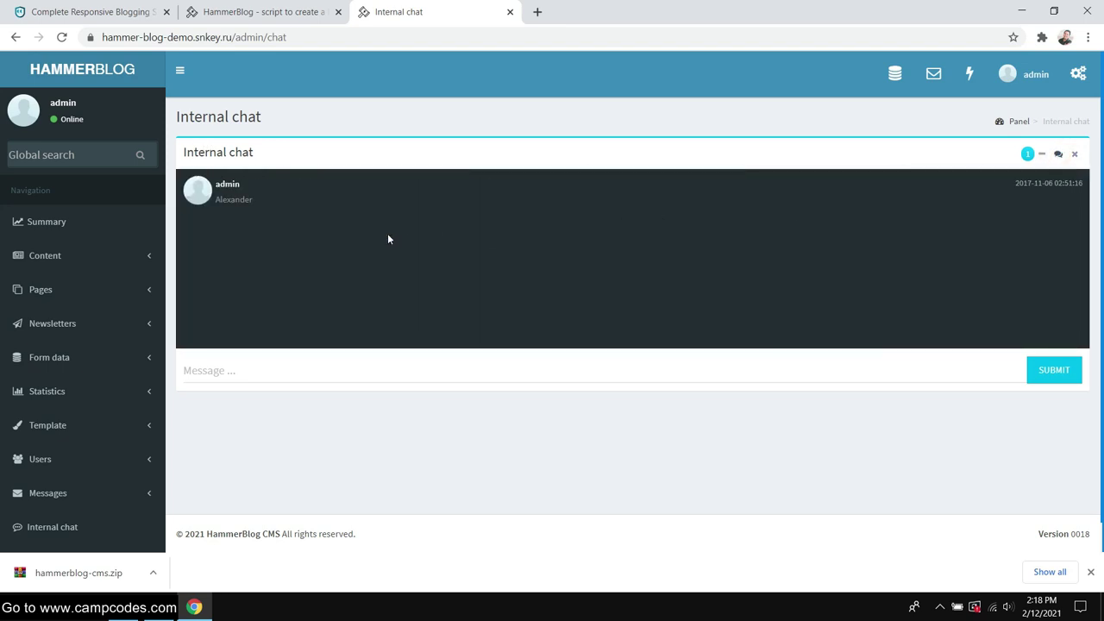
pyautogui.click(263, 381)
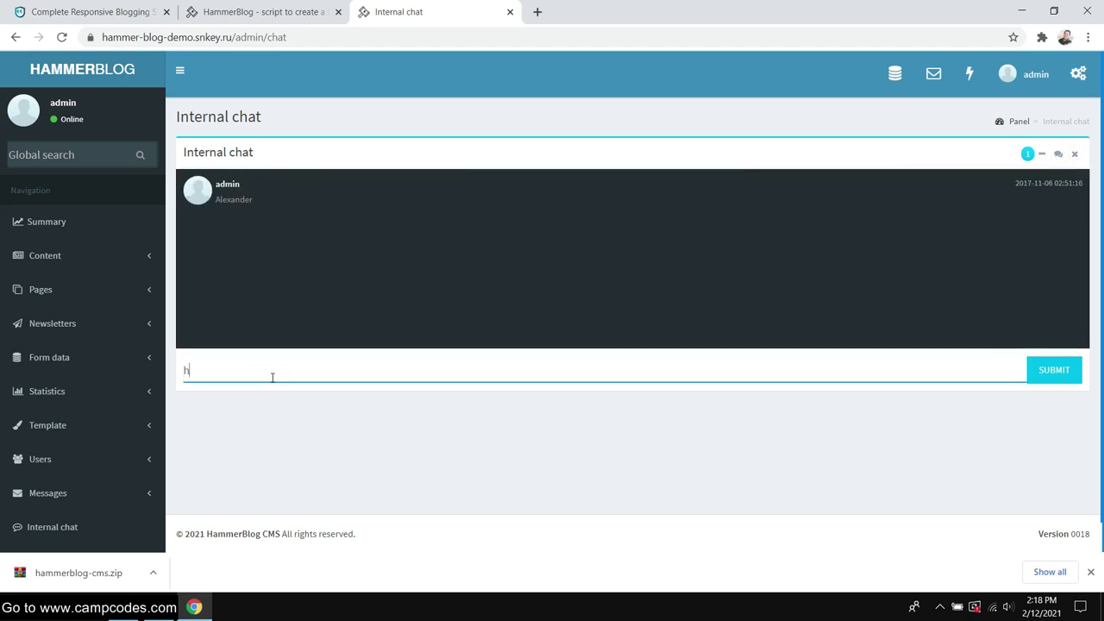
pyautogui.click(1048, 372)
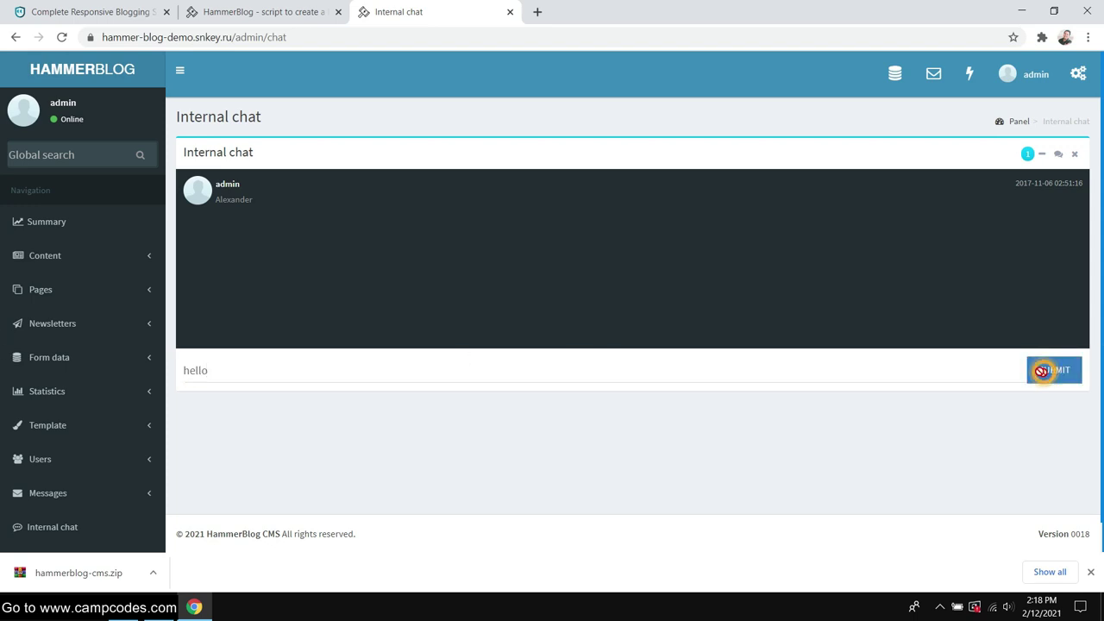
# Collapse and close the chat section on the internal chat page, and reload that page.
pyautogui.scroll(-1, 362, 397)
pyautogui.scroll(1, 907, 250)
pyautogui.click(1044, 154)
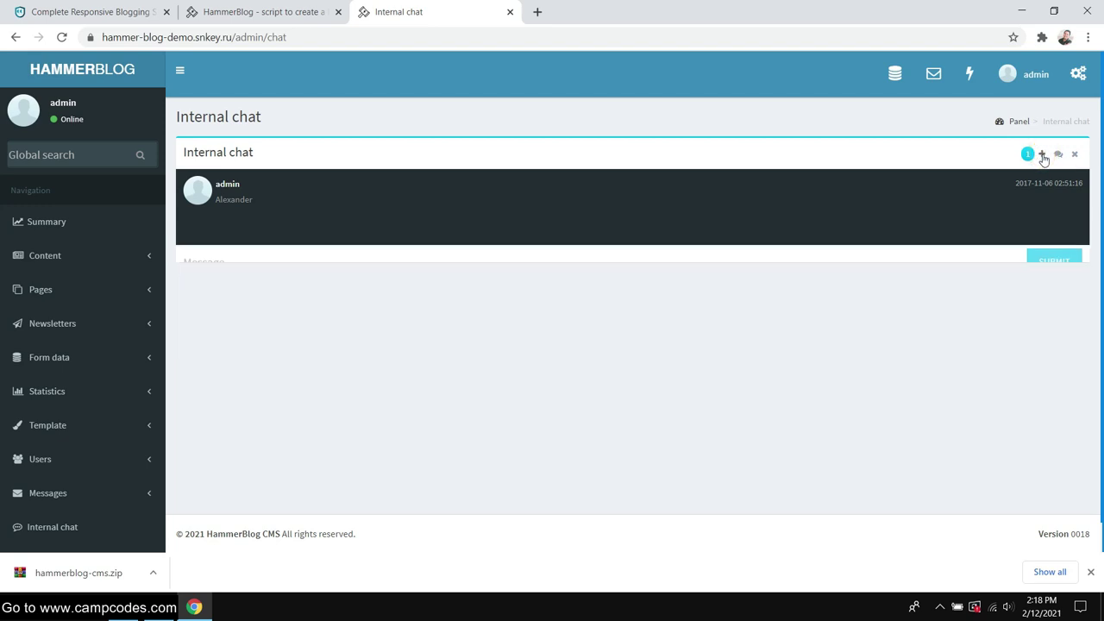
pyautogui.click(1074, 154)
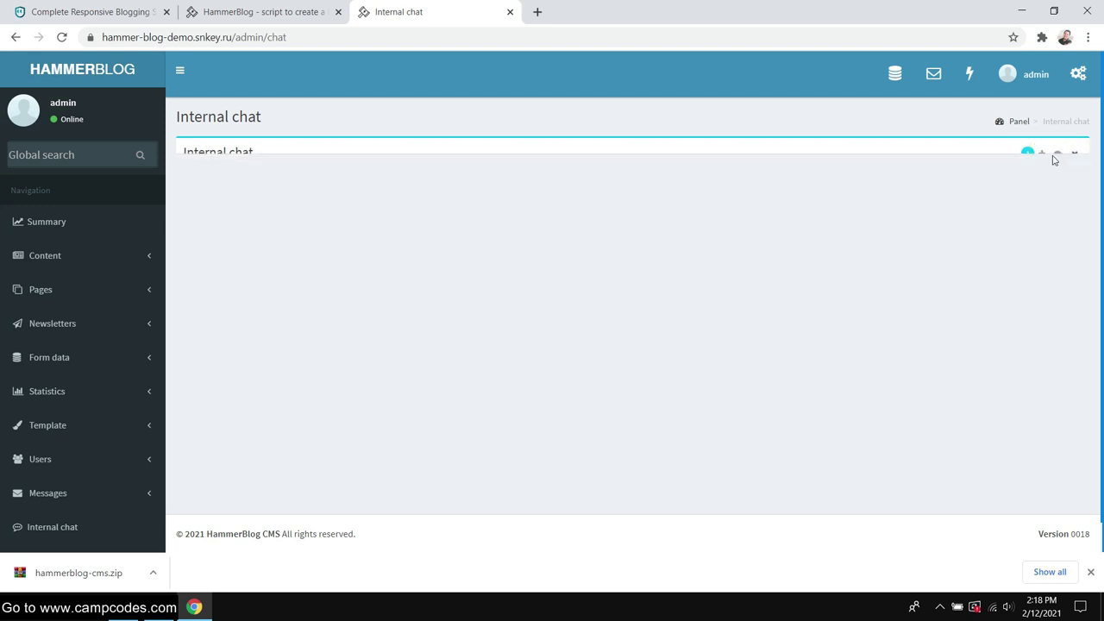
pyautogui.click(66, 525)
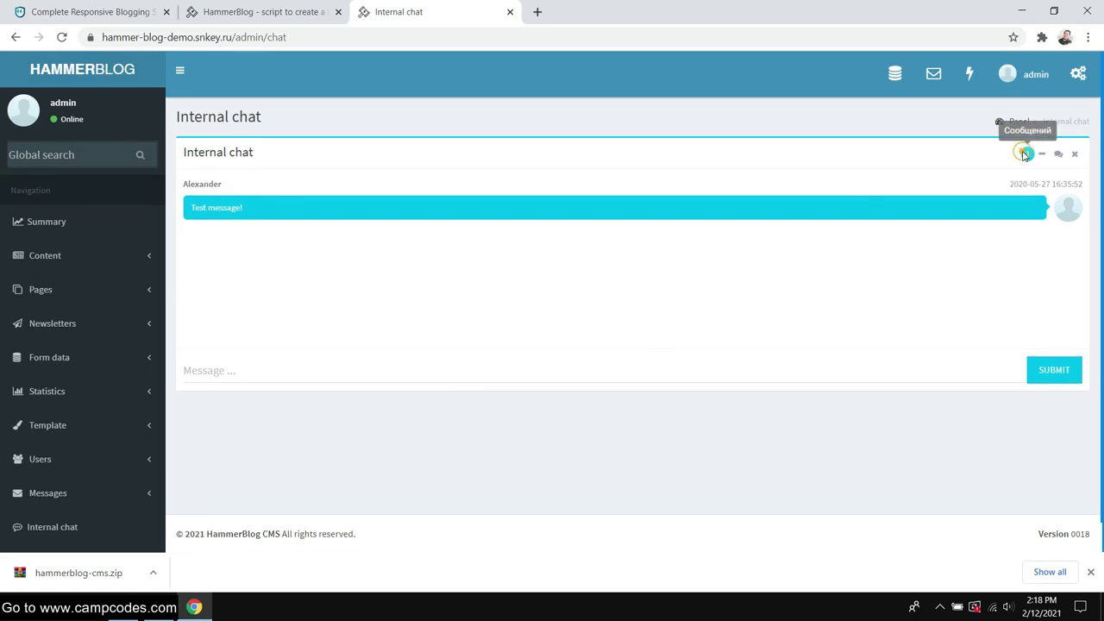
# Review the storage sizes and charts in the summary of key figures, and collapse and restore the navigation sidebar.
pyautogui.click(67, 224)
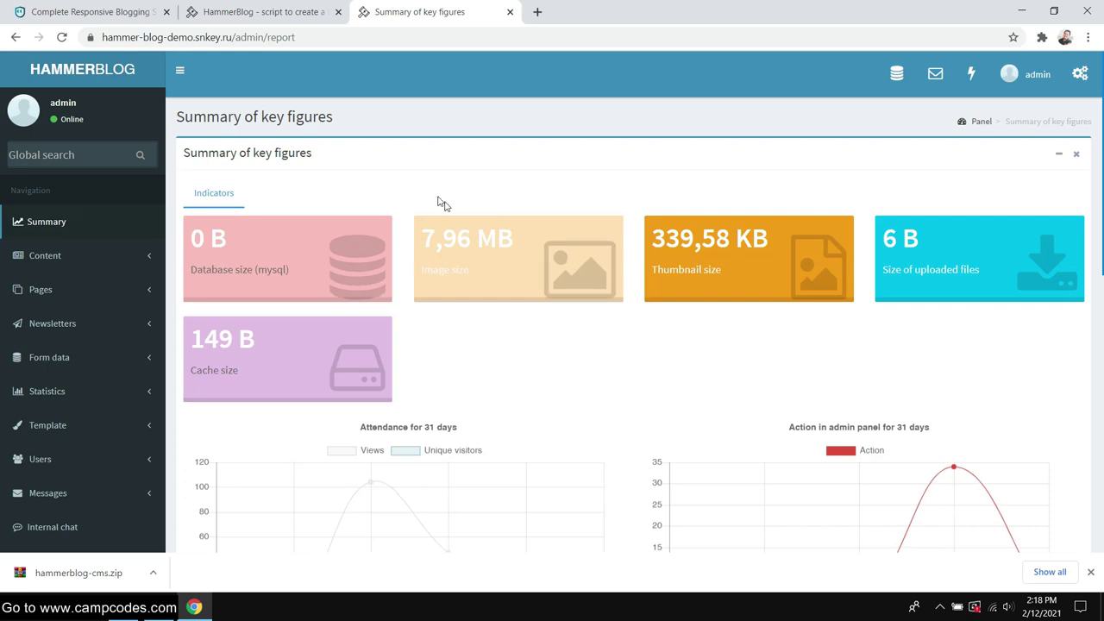
pyautogui.scroll(-2, 436, 187)
pyautogui.scroll(-2, 435, 185)
pyautogui.scroll(4, 350, 167)
pyautogui.scroll(-5, 443, 212)
pyautogui.scroll(6, 446, 211)
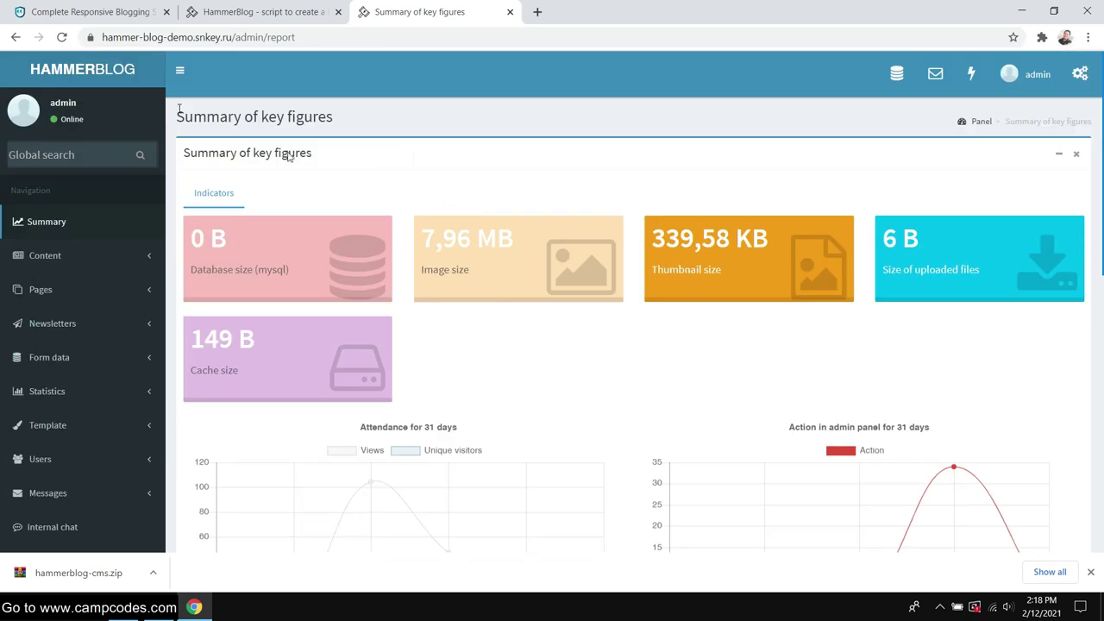
pyautogui.click(173, 72)
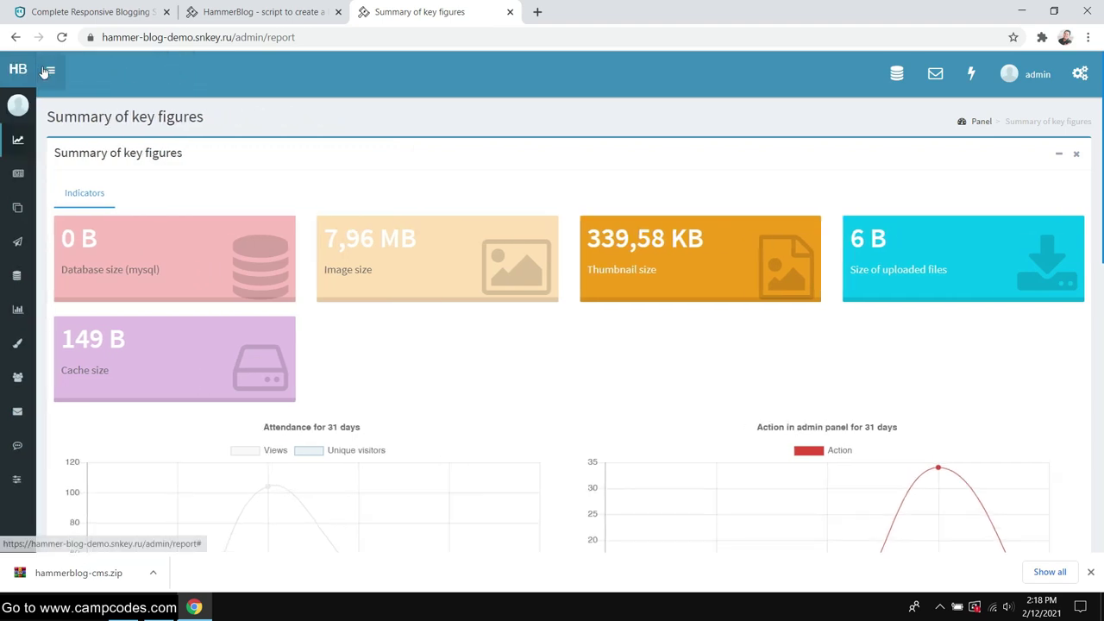
pyautogui.click(47, 71)
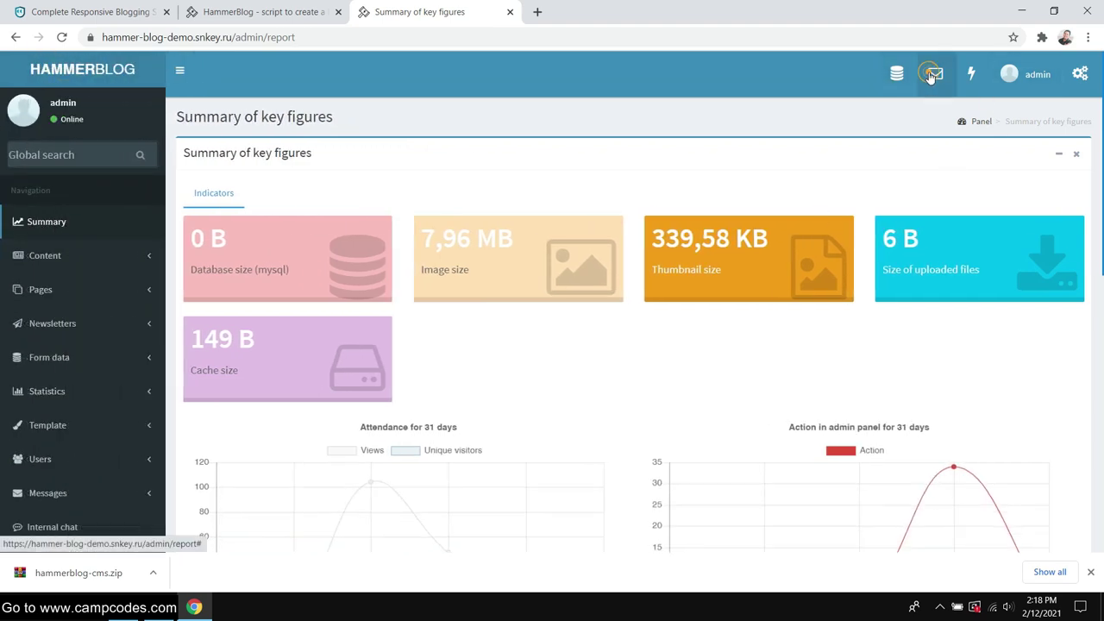
# Open the inbox from the header's message notifications, look it over and display the recent activity list.
pyautogui.click(931, 76)
pyautogui.click(886, 153)
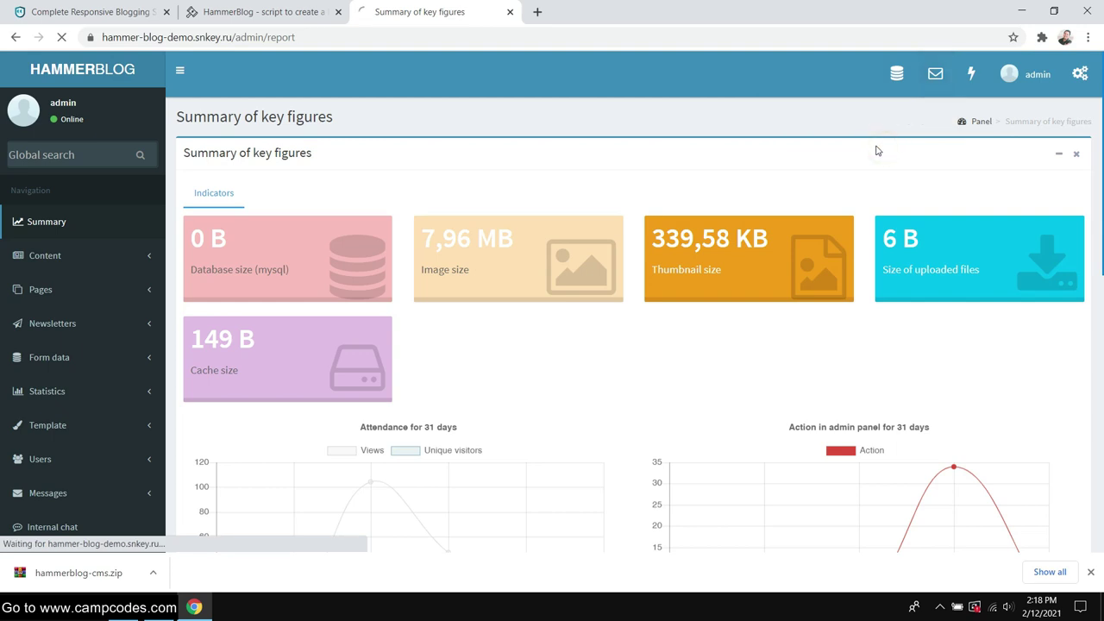
pyautogui.scroll(-3, 722, 251)
pyautogui.scroll(3, 723, 242)
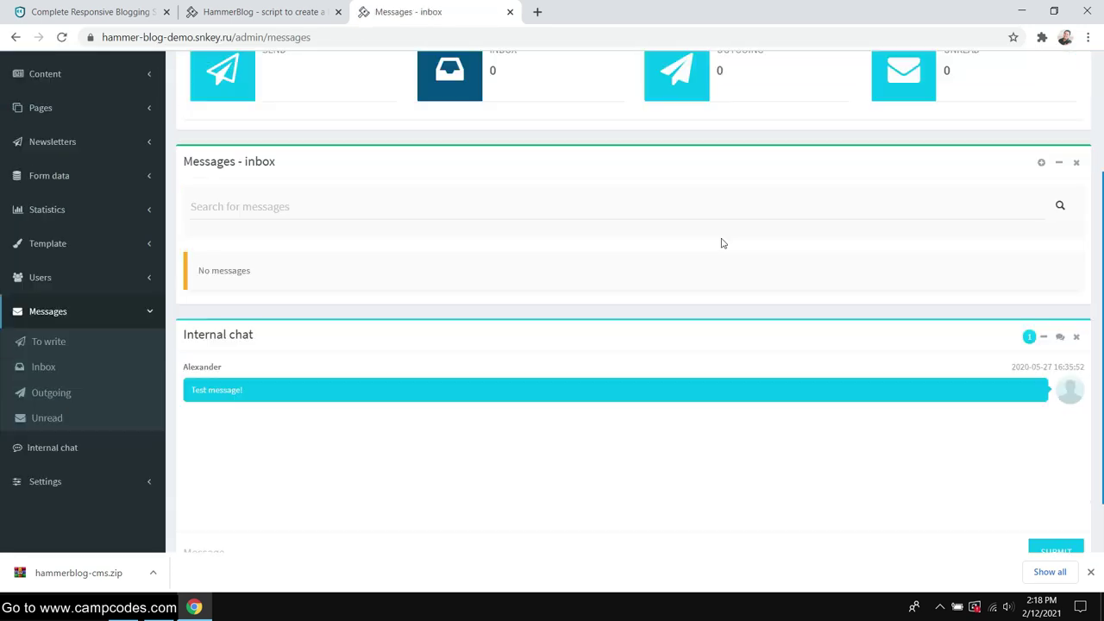
pyautogui.click(973, 74)
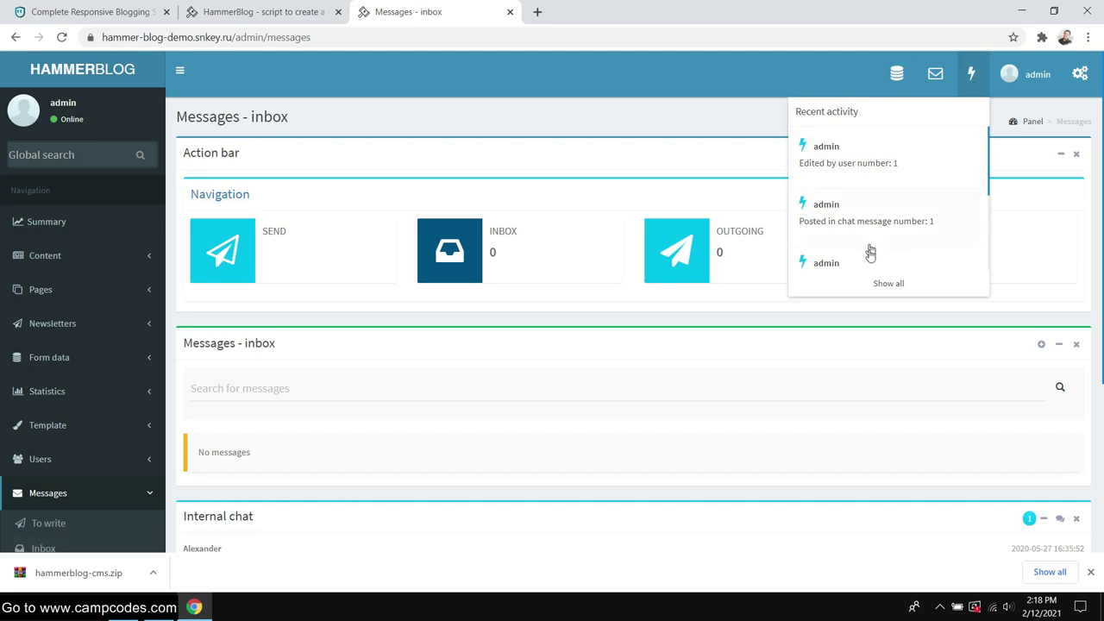
# Show all recent activity and examine the logins, dates and actions in the user actions log.
pyautogui.click(889, 284)
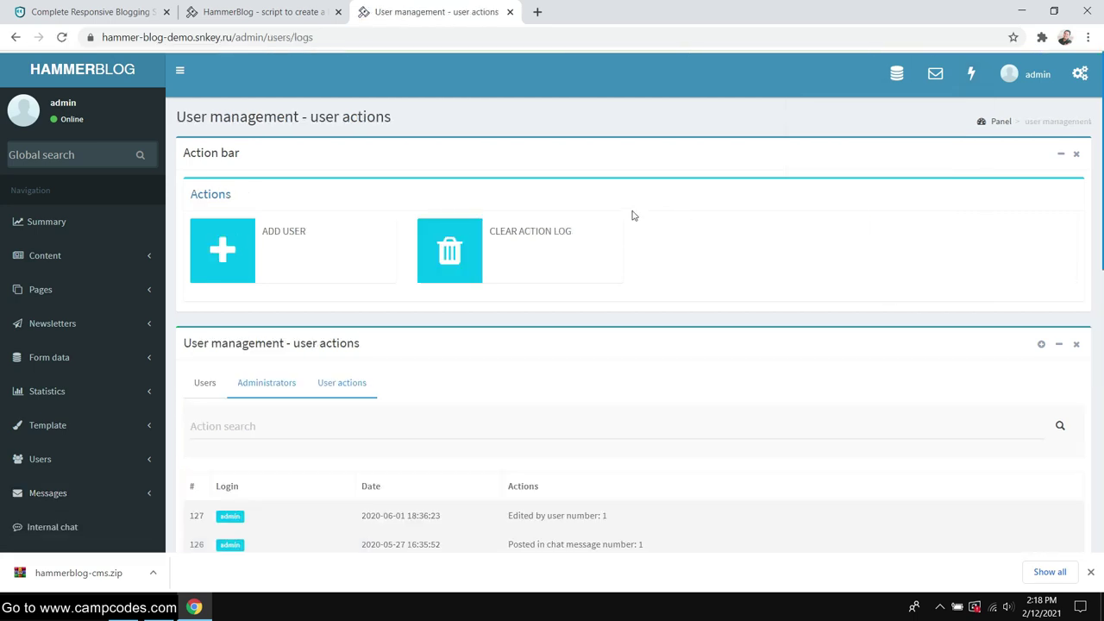
pyautogui.scroll(-3, 525, 242)
pyautogui.scroll(3, 249, 316)
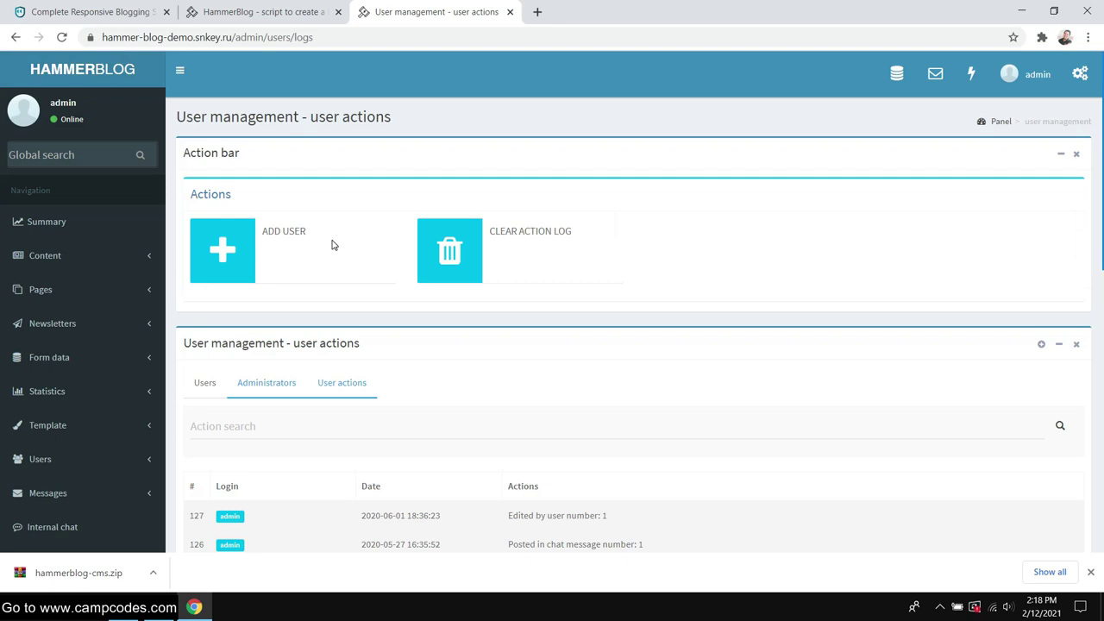
pyautogui.scroll(-3, 333, 245)
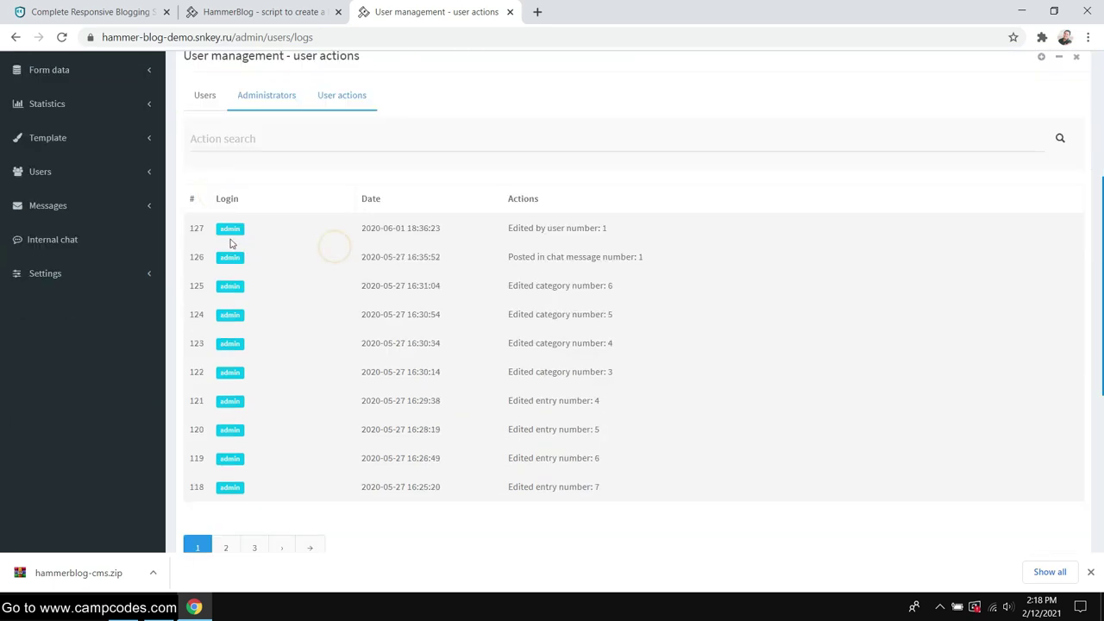
pyautogui.moveTo(403, 243); pyautogui.dragTo(630, 295)
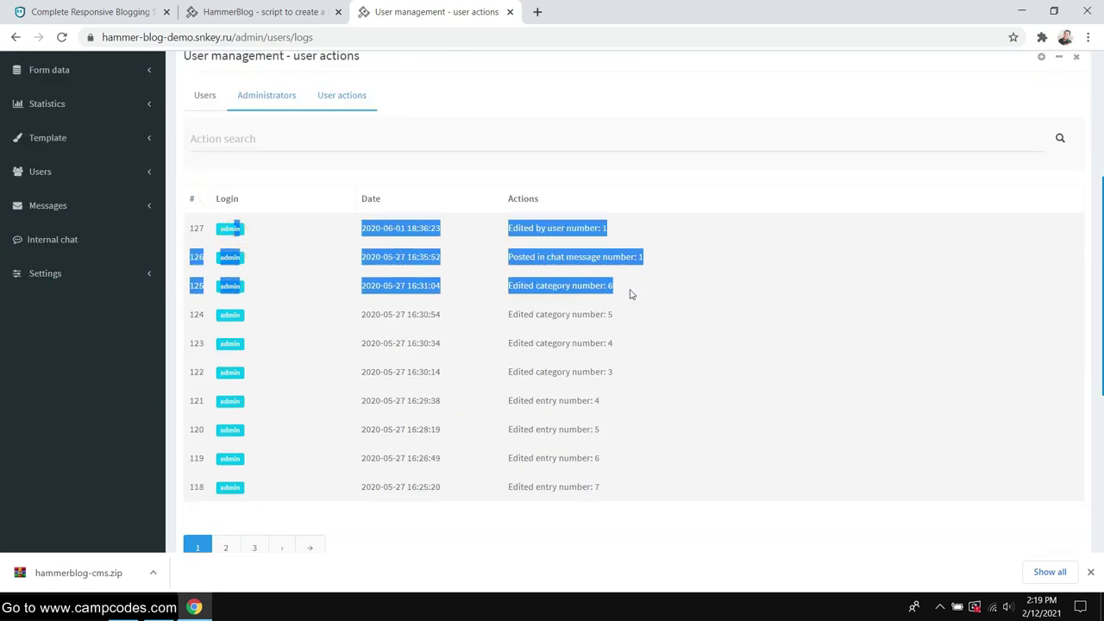
pyautogui.click(630, 306)
pyautogui.scroll(-4, 606, 311)
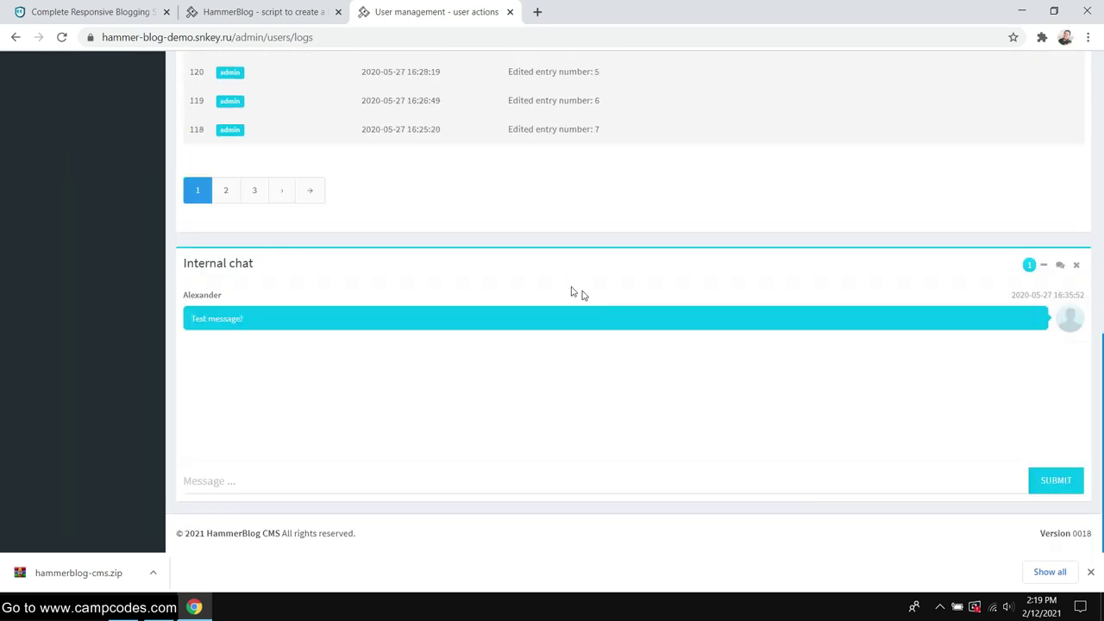
pyautogui.scroll(4, 543, 285)
pyautogui.moveTo(217, 255); pyautogui.dragTo(651, 350)
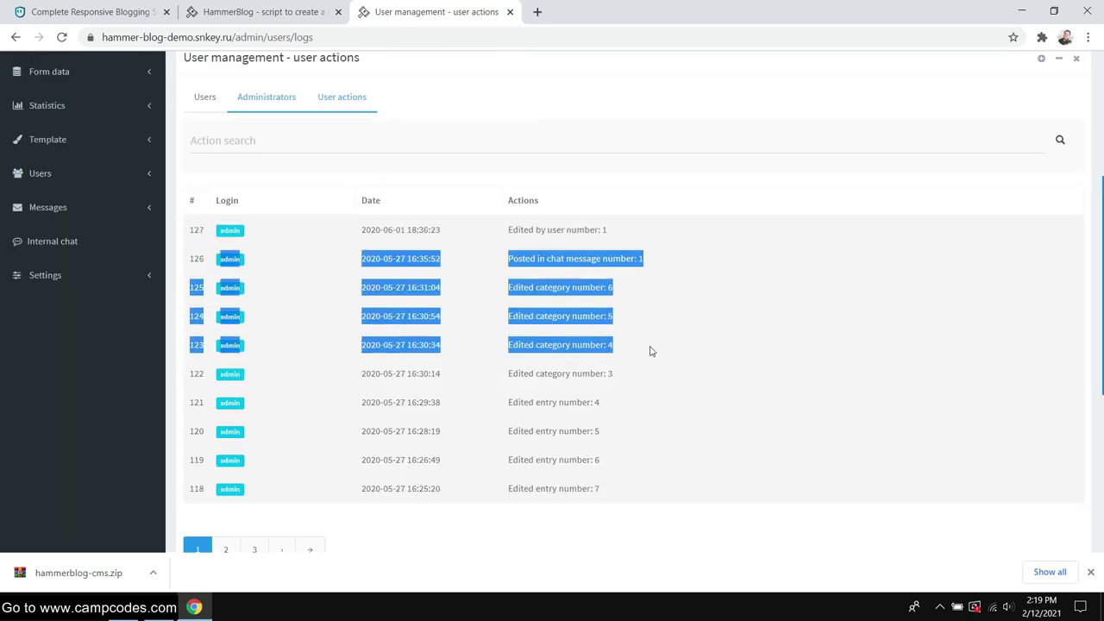
pyautogui.scroll(-2, 570, 320)
pyautogui.click(488, 283)
pyautogui.scroll(-2, 496, 278)
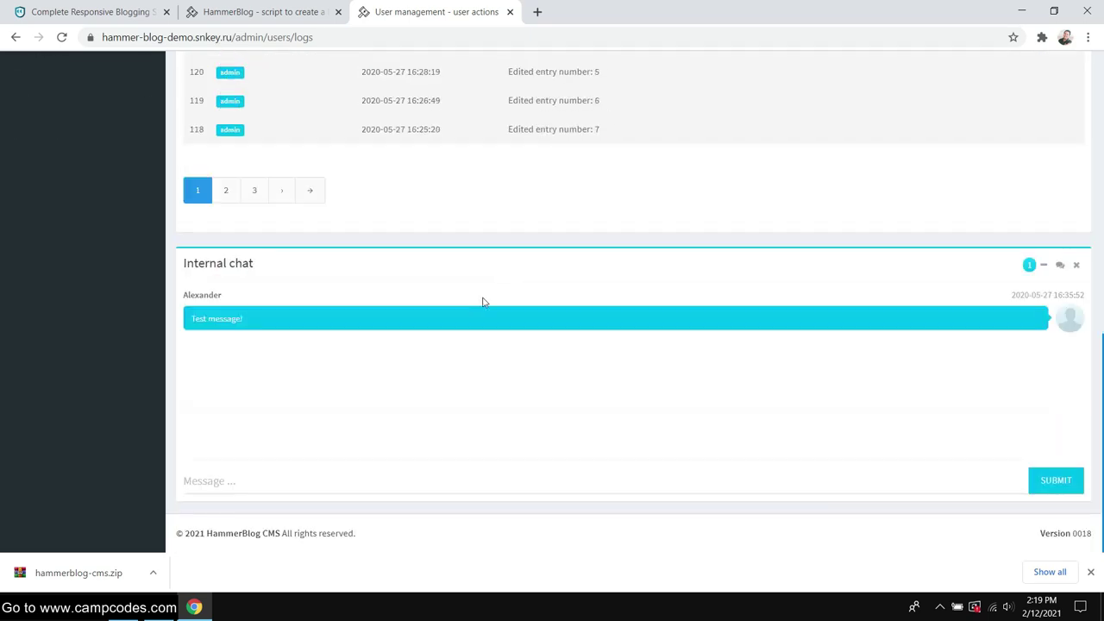
# Review the user actions page again, from the action log down to the internal chat and footer.
pyautogui.scroll(2, 470, 316)
pyautogui.scroll(-2, 470, 317)
pyautogui.scroll(2, 471, 311)
pyautogui.scroll(-2, 471, 310)
pyautogui.moveTo(157, 542); pyautogui.dragTo(450, 541)
pyautogui.scroll(5, 552, 457)
pyautogui.click(402, 302)
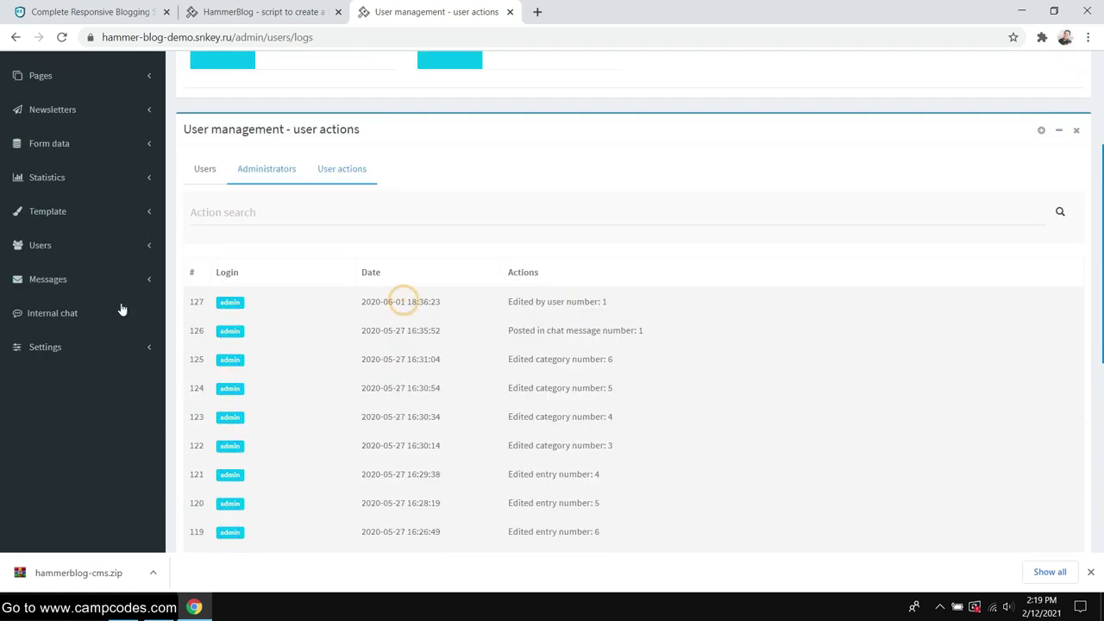
pyautogui.moveTo(179, 270); pyautogui.dragTo(616, 532)
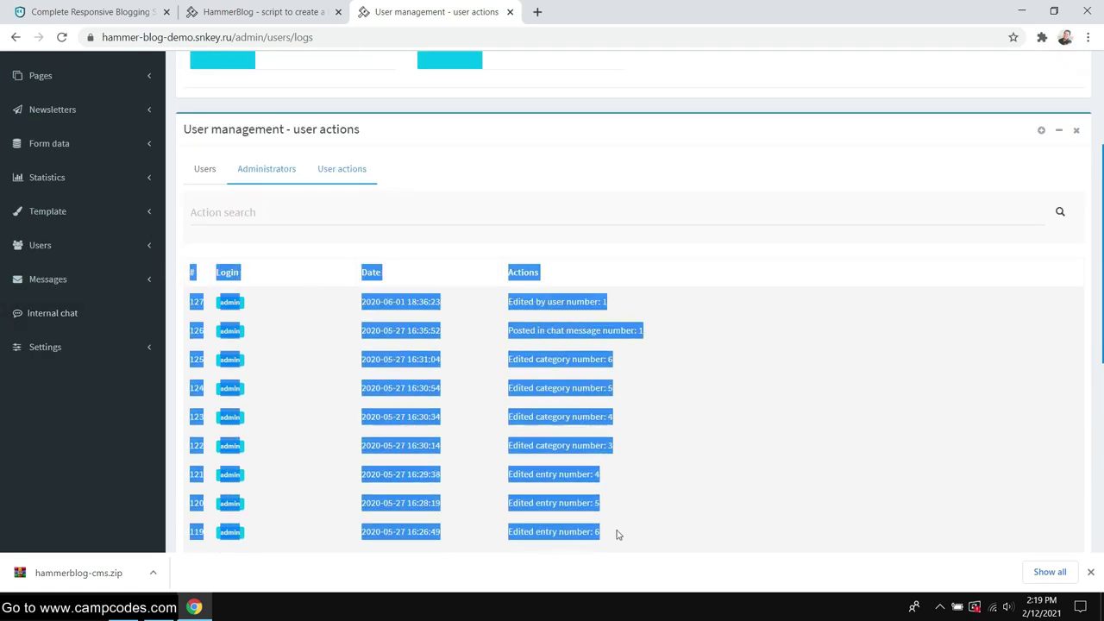
pyautogui.scroll(-5, 668, 402)
pyautogui.scroll(8, 675, 385)
pyautogui.click(642, 252)
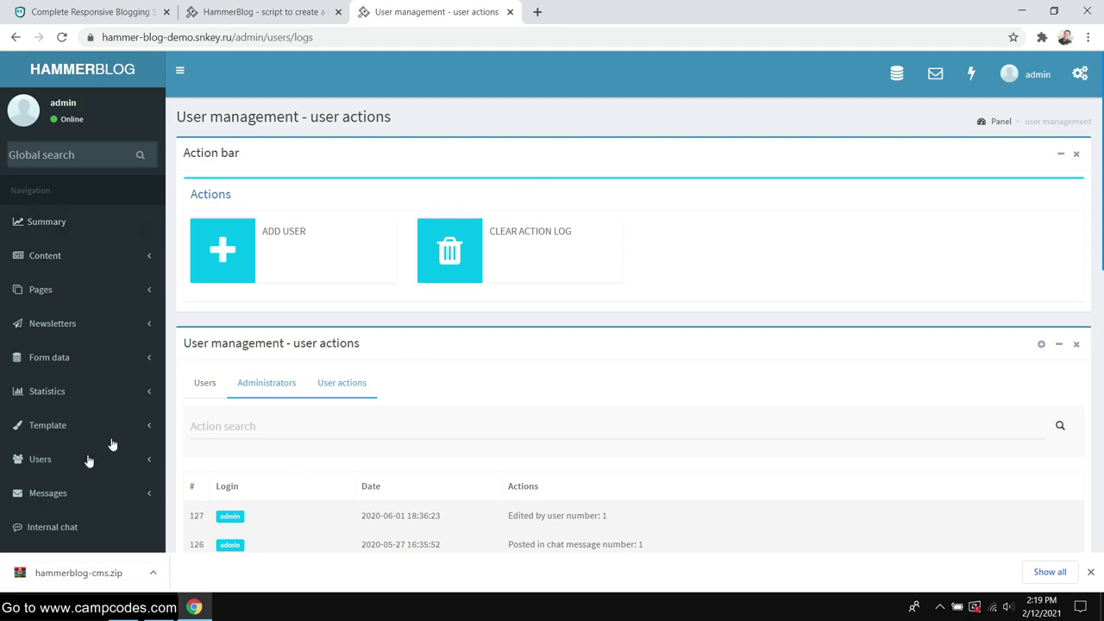
# Show the downloaded hammerblog-cms.zip in its folder and extract it to a hammerblog-cms folder.
pyautogui.rightClick(87, 574)
pyautogui.click(138, 536)
pyautogui.click(729, 102)
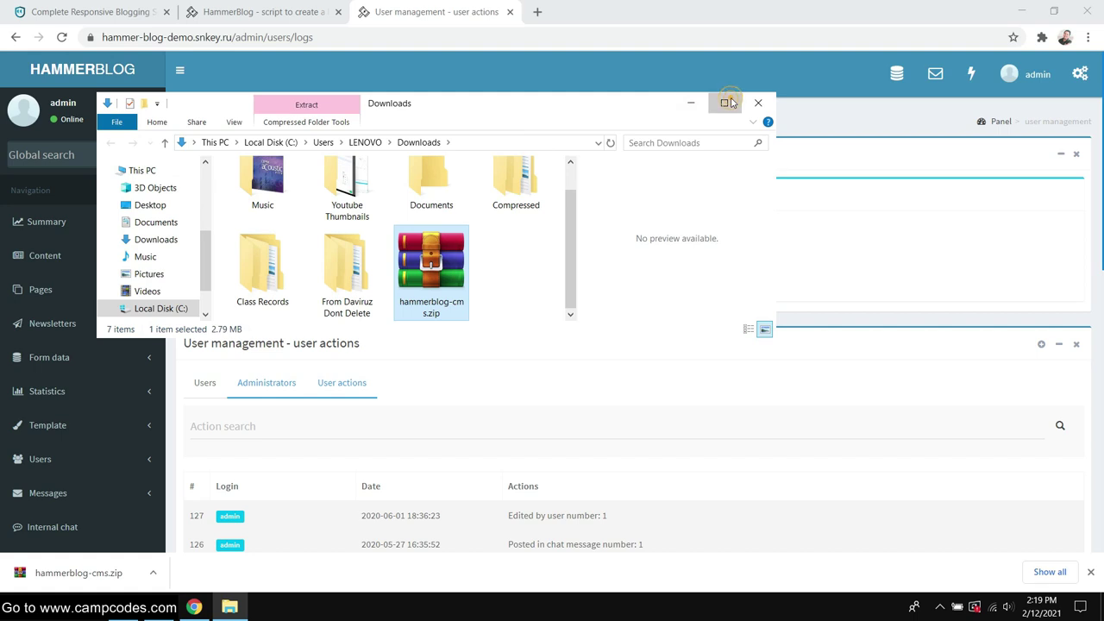
pyautogui.rightClick(642, 103)
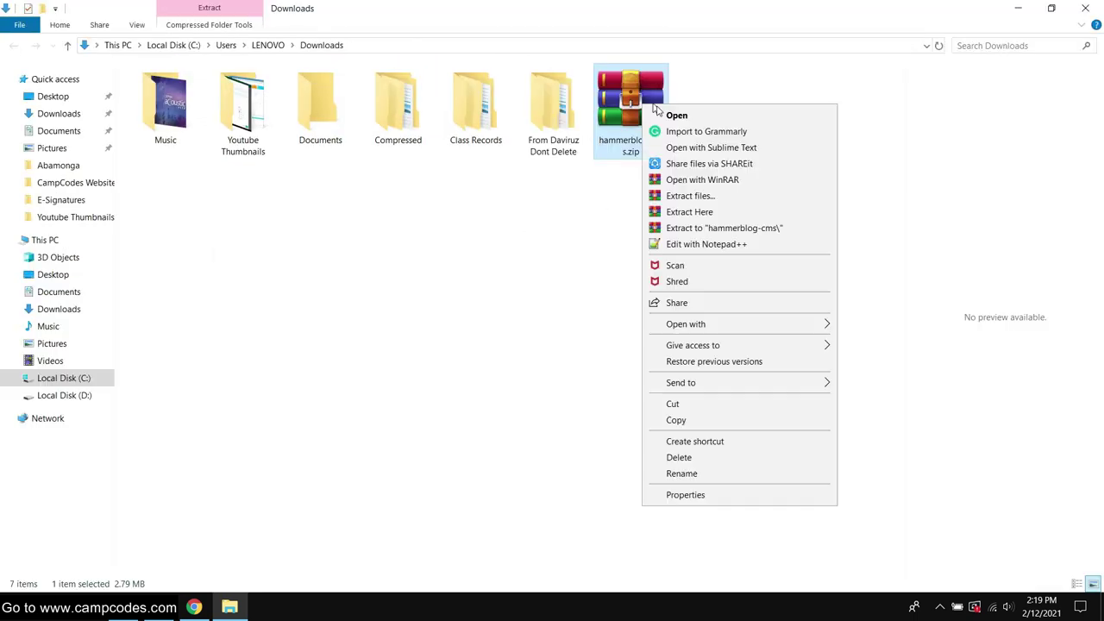
pyautogui.click(739, 226)
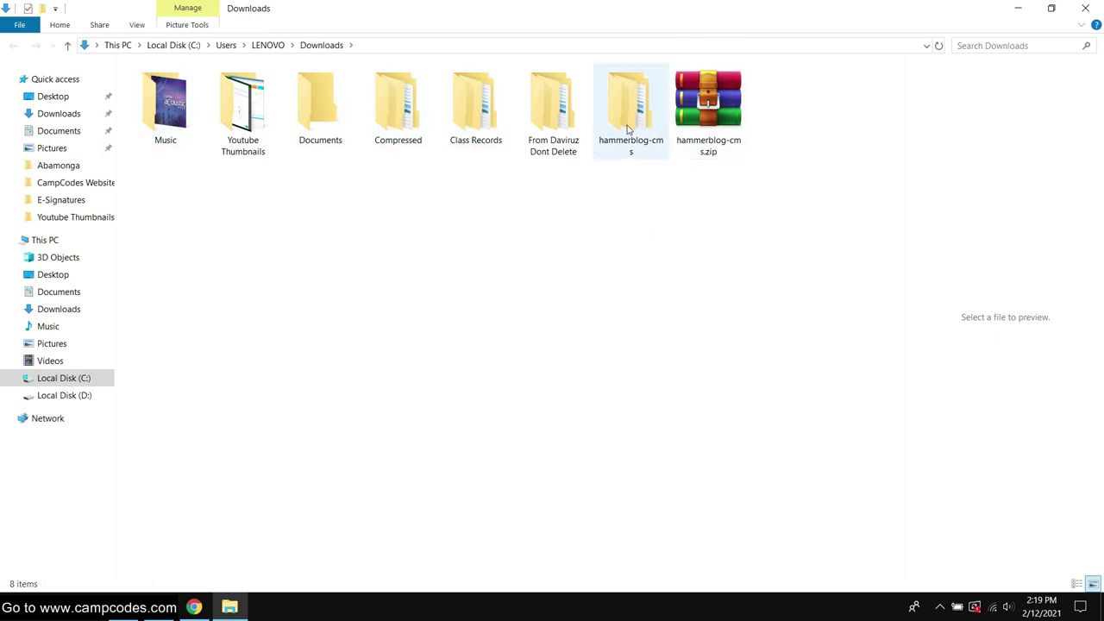
# Open the inner folder of the extracted hammerblog-cms folder and open its install.txt file.
pyautogui.doubleClick(636, 114)
pyautogui.doubleClick(205, 92)
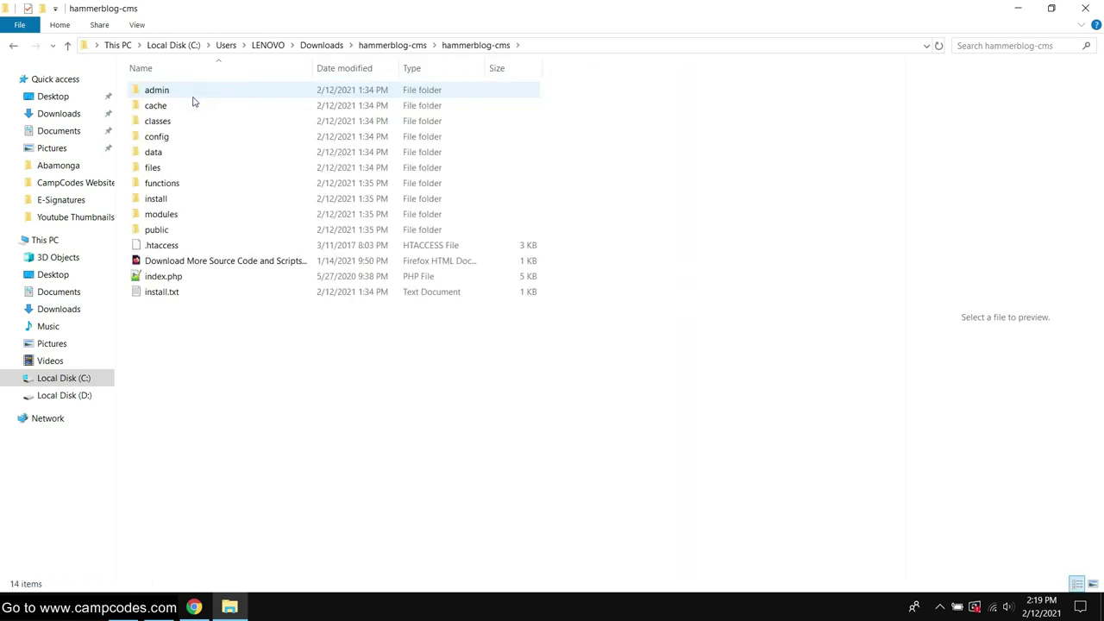
pyautogui.doubleClick(184, 294)
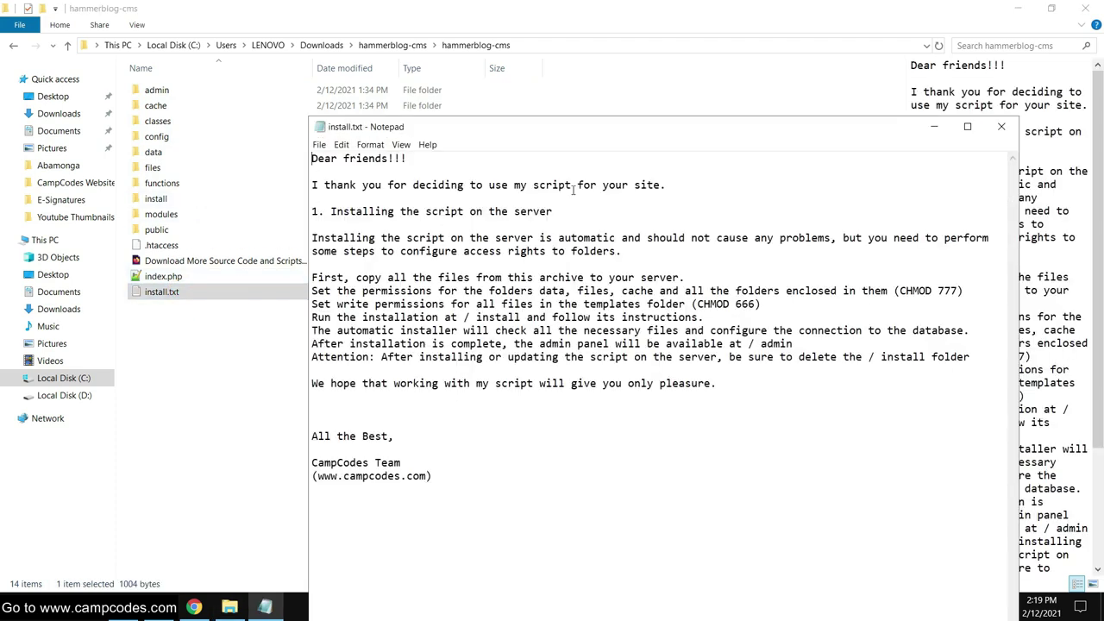
# Read the greeting and the introduction on installing the script on the server in install.txt.
pyautogui.moveTo(447, 159); pyautogui.dragTo(303, 155)
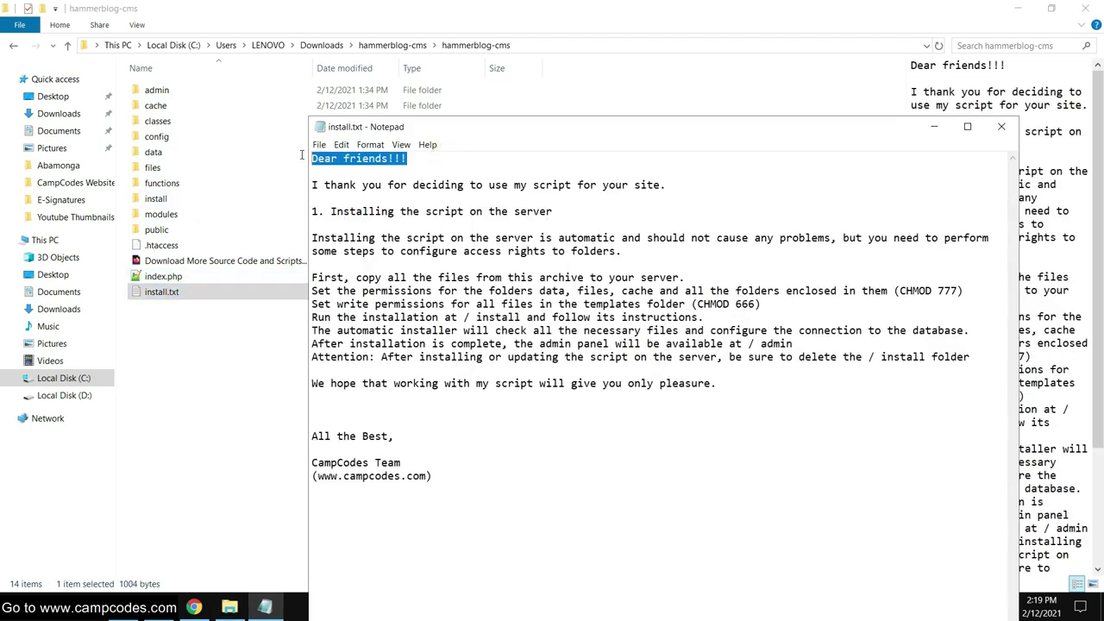
pyautogui.click(451, 216)
pyautogui.moveTo(316, 185); pyautogui.dragTo(663, 187)
pyautogui.click(527, 225)
pyautogui.moveTo(585, 213); pyautogui.dragTo(322, 210)
pyautogui.click(313, 250)
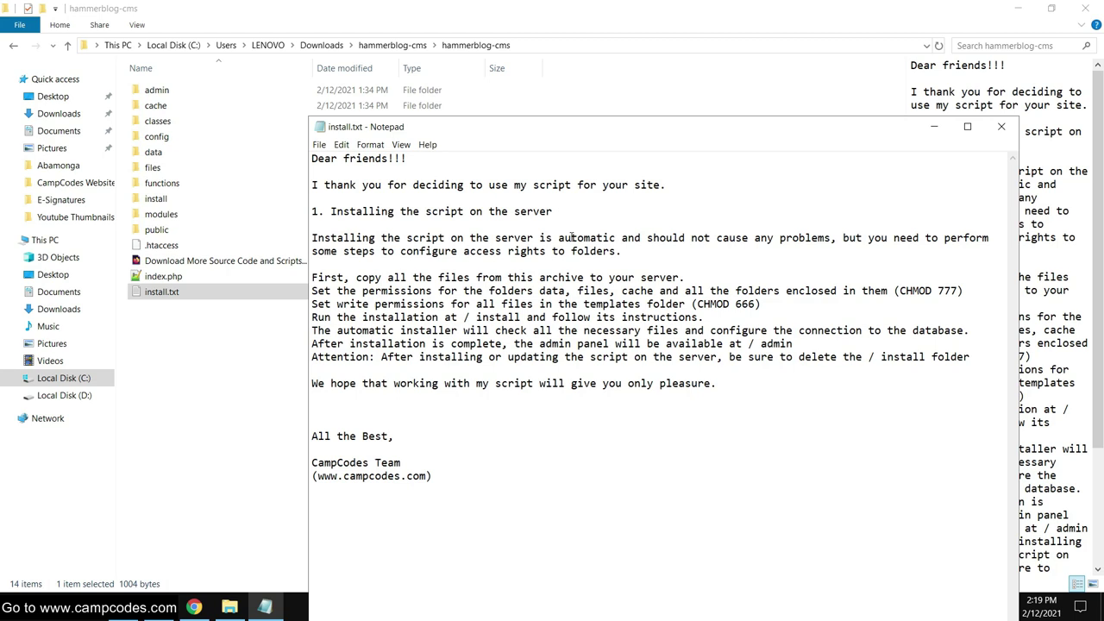
pyautogui.moveTo(546, 238); pyautogui.dragTo(780, 239)
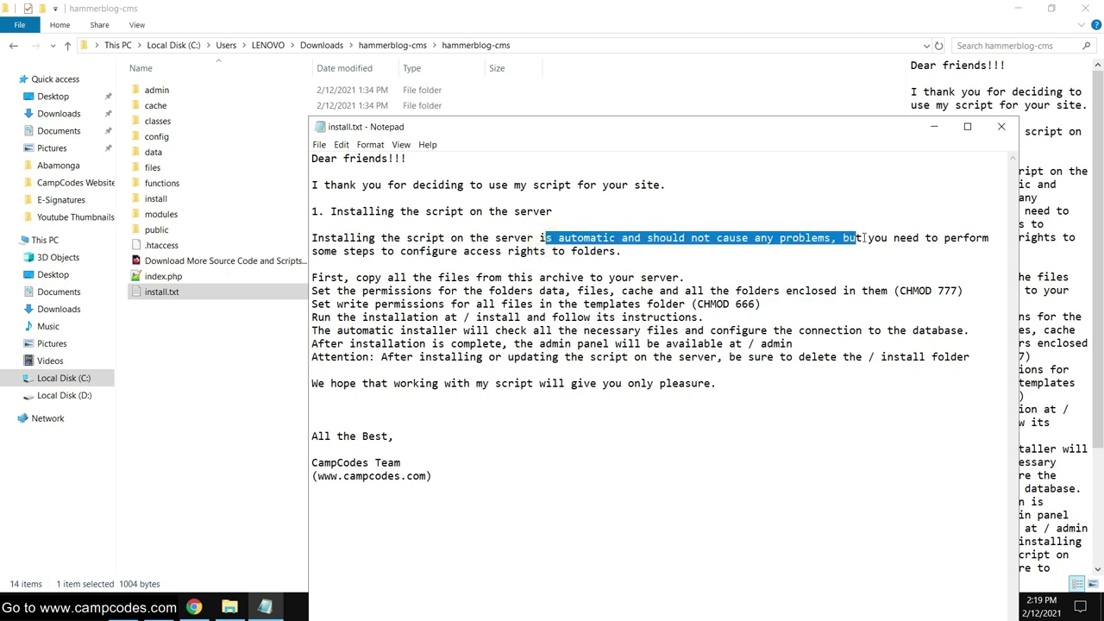
pyautogui.moveTo(863, 238); pyautogui.dragTo(798, 248)
pyautogui.click(545, 251)
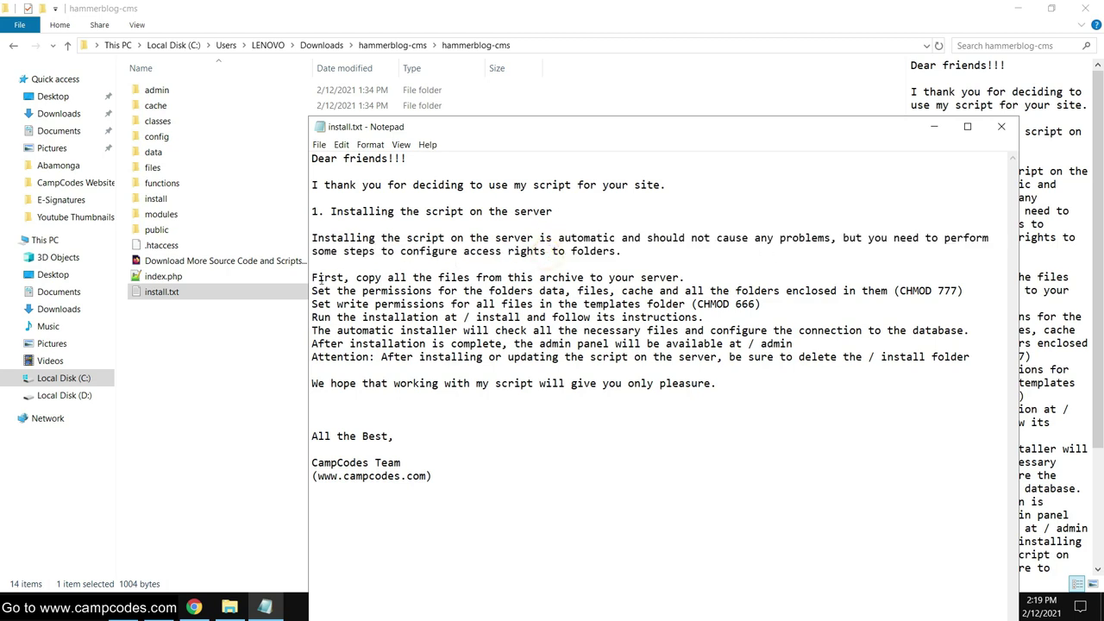
# Read the installation instructions in install.txt on copying files, CHMOD 777 and 666 permissions and running the installer.
pyautogui.moveTo(354, 277); pyautogui.dragTo(565, 277)
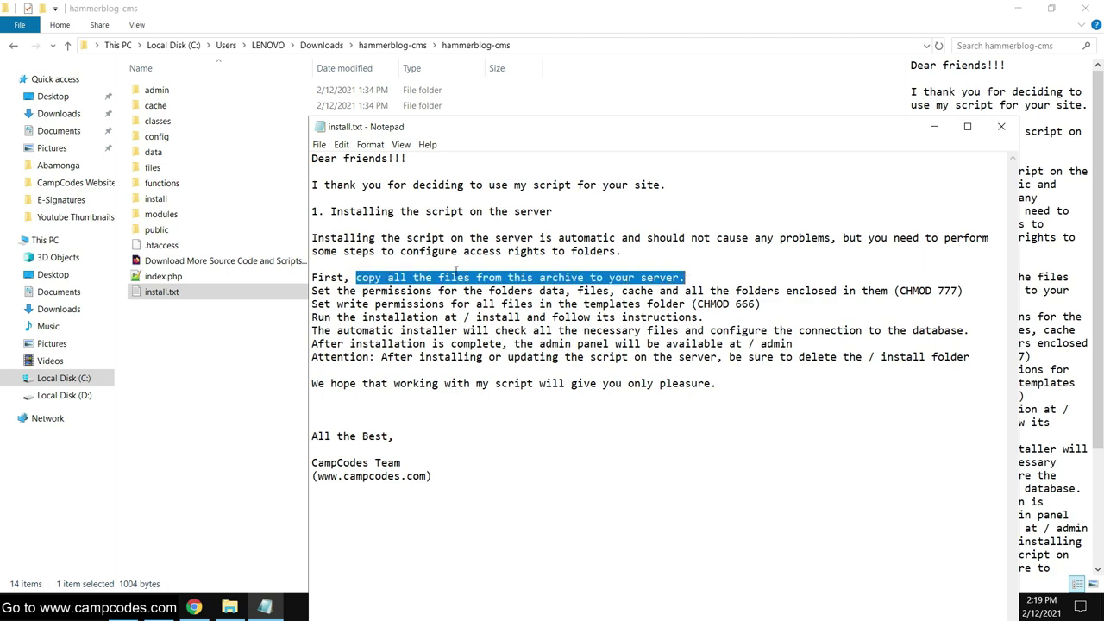
pyautogui.moveTo(338, 292); pyautogui.dragTo(955, 292)
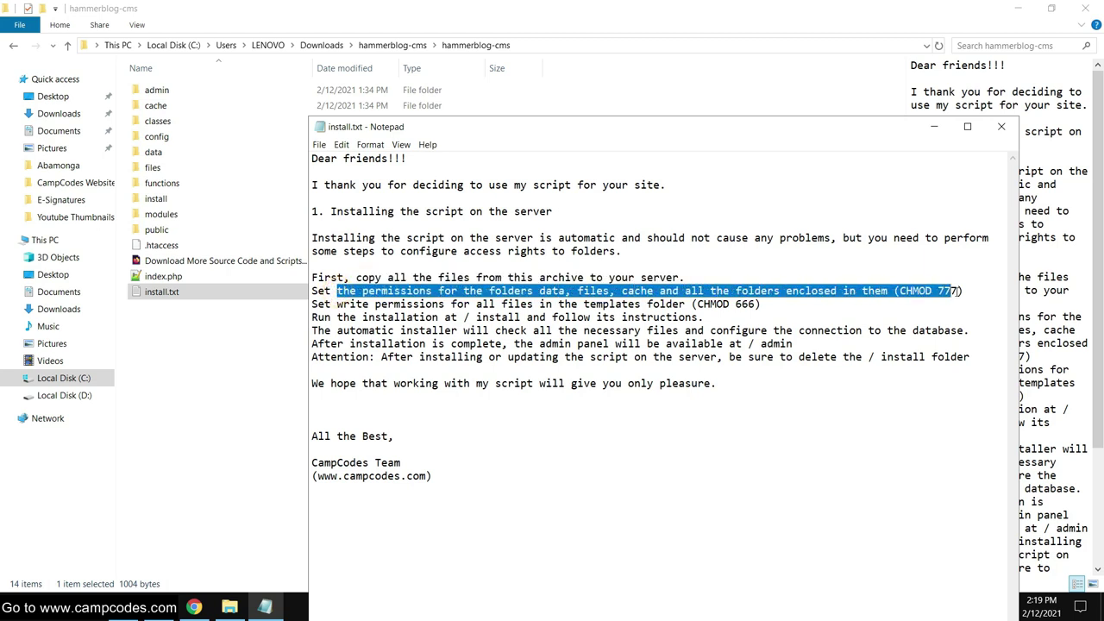
pyautogui.moveTo(344, 304); pyautogui.dragTo(788, 304)
pyautogui.moveTo(350, 317); pyautogui.dragTo(716, 316)
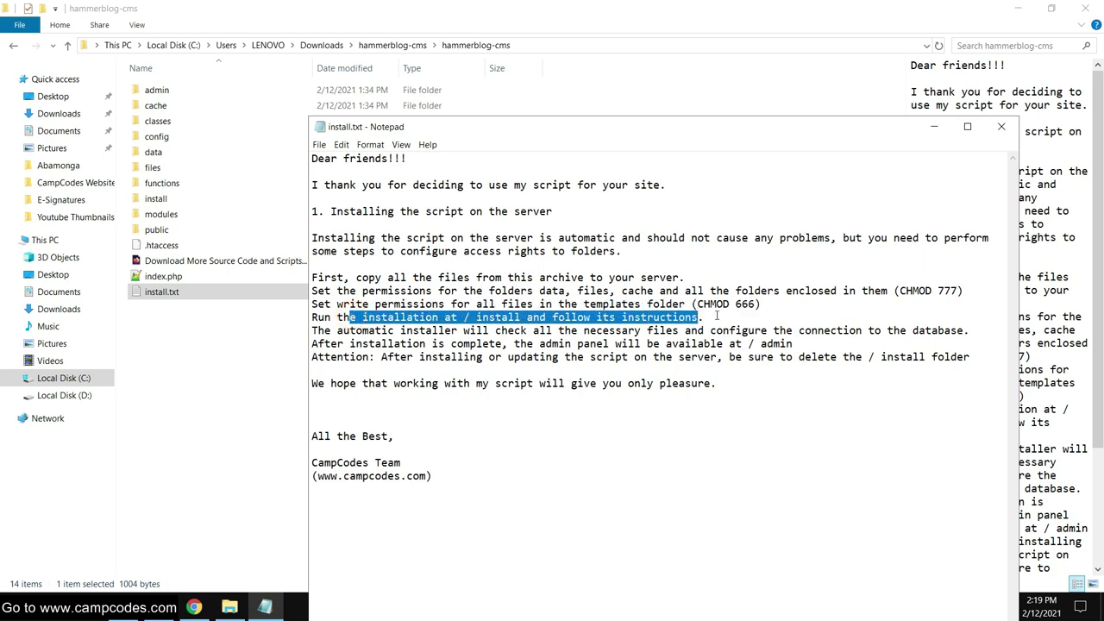
pyautogui.moveTo(333, 335); pyautogui.dragTo(691, 408)
pyautogui.click(691, 409)
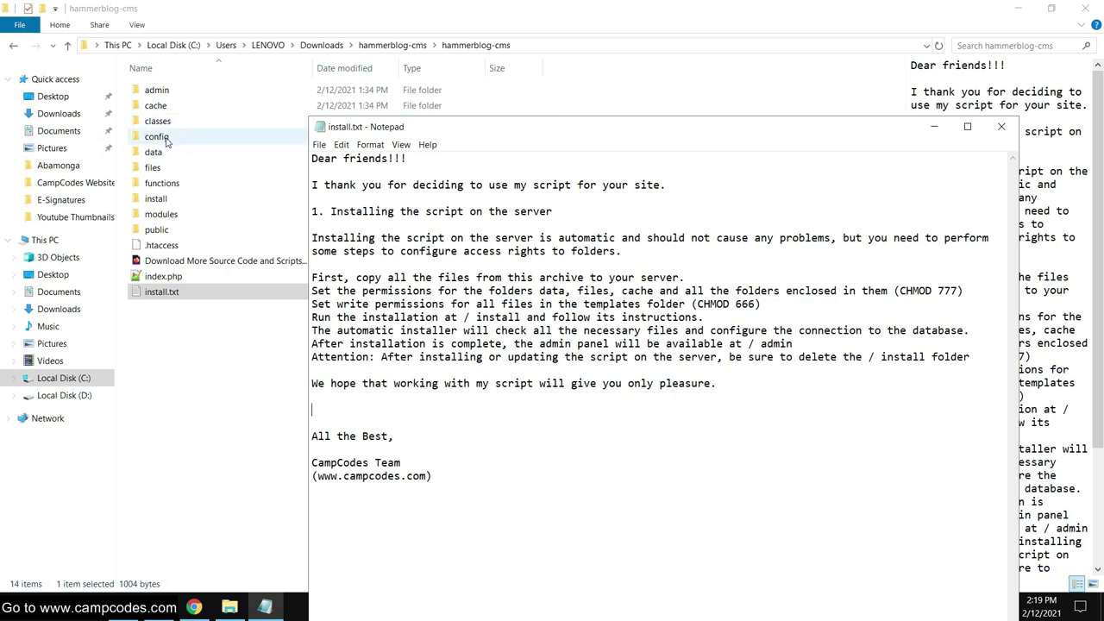
# View the contents of the install folder and return to the main hammerblog-cms folder.
pyautogui.click(177, 199)
pyautogui.doubleClick(177, 200)
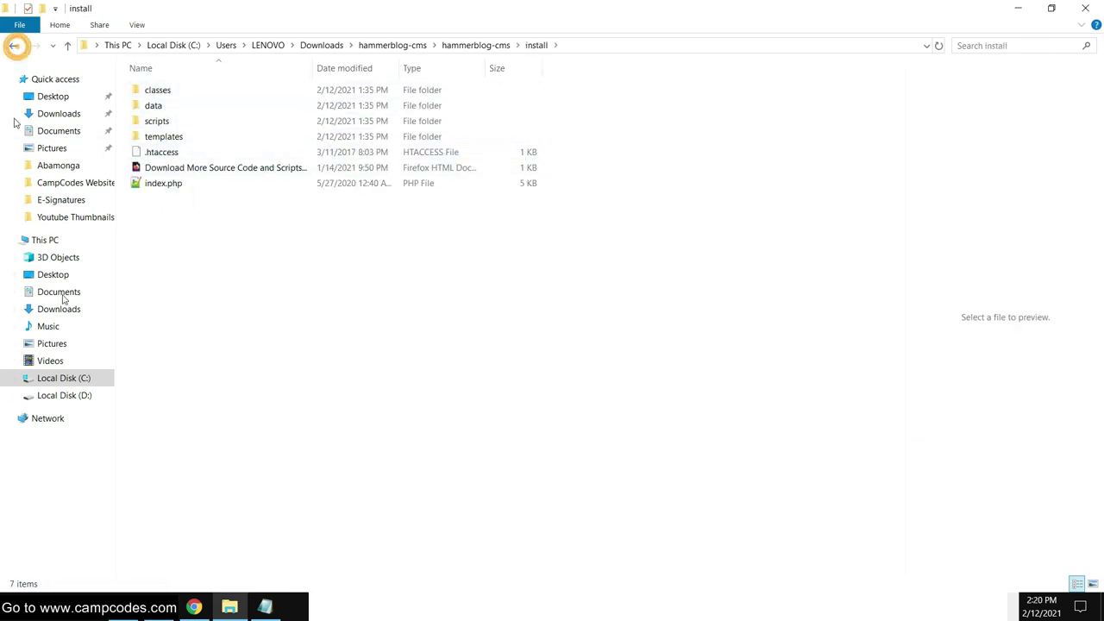
pyautogui.click(16, 45)
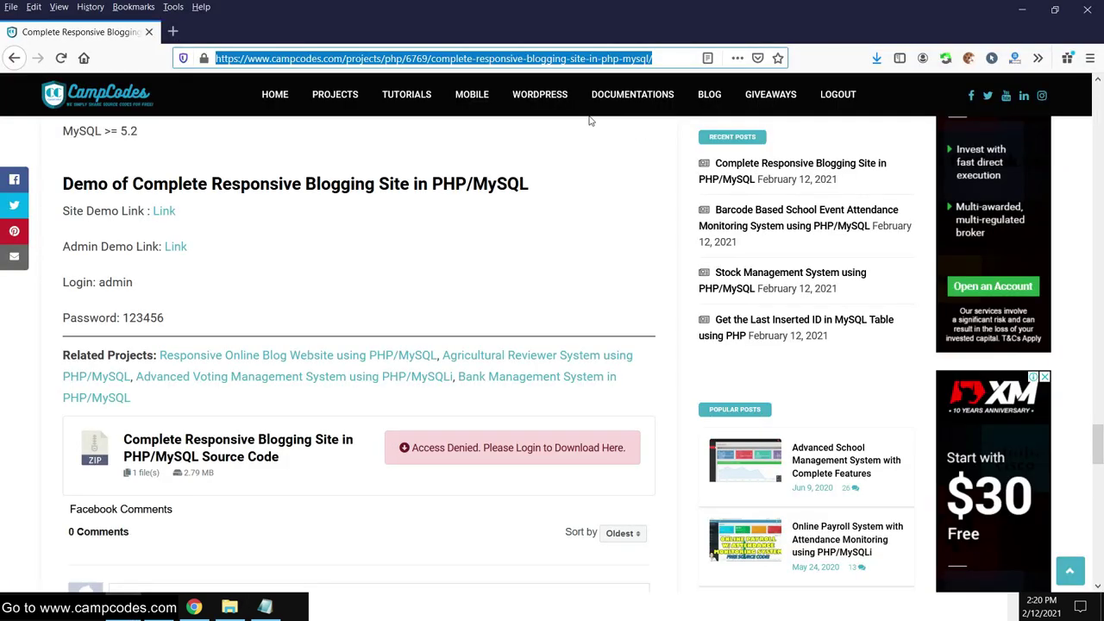
# Switch from the CampCodes project page back to Chrome and browse pages 2 and 3 of the user actions log.
pyautogui.scroll(1, 283, 559)
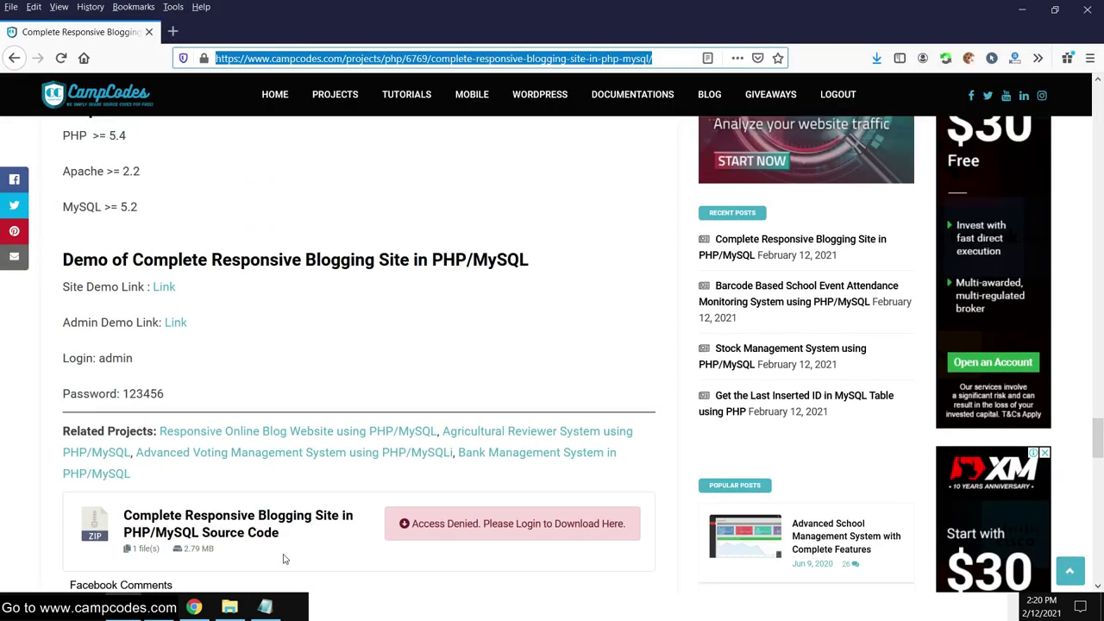
pyautogui.click(194, 607)
pyautogui.scroll(-5, 399, 180)
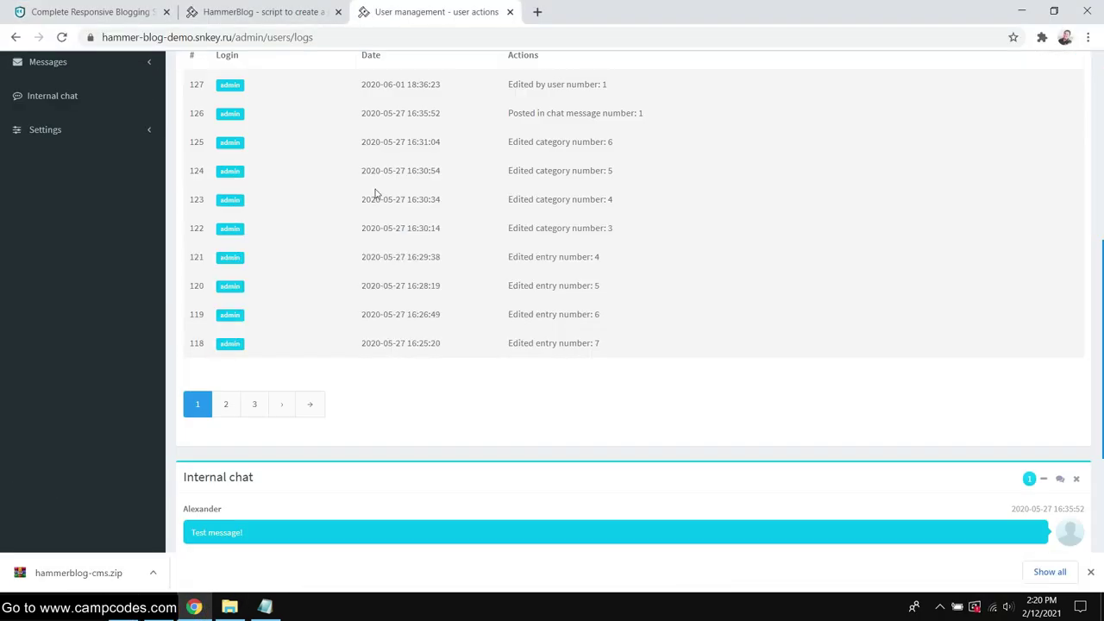
pyautogui.click(228, 408)
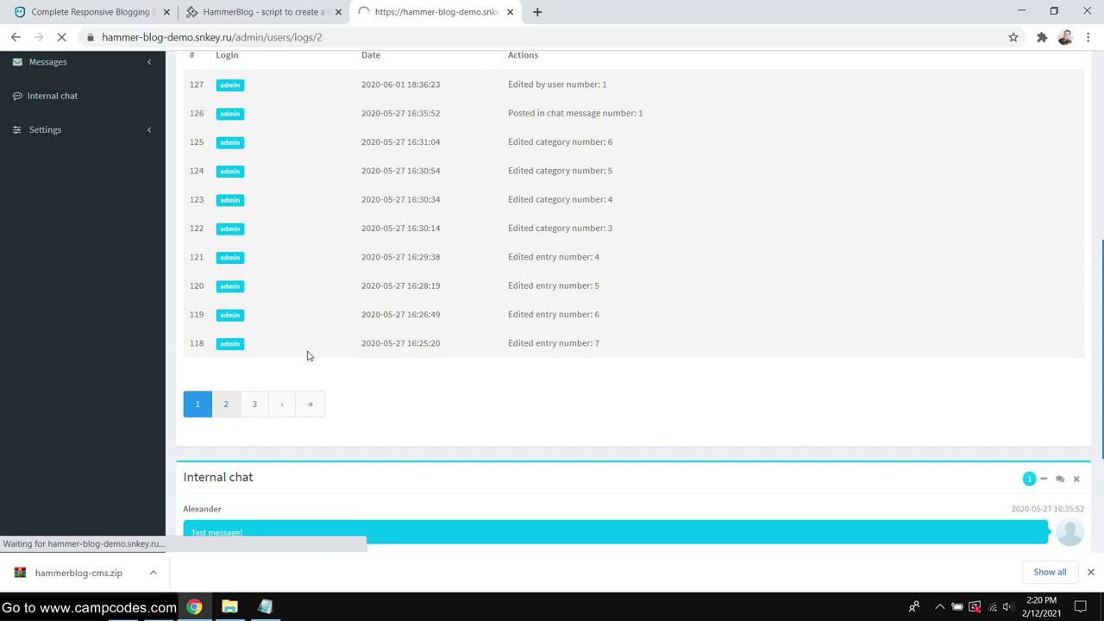
pyautogui.scroll(-8, 327, 345)
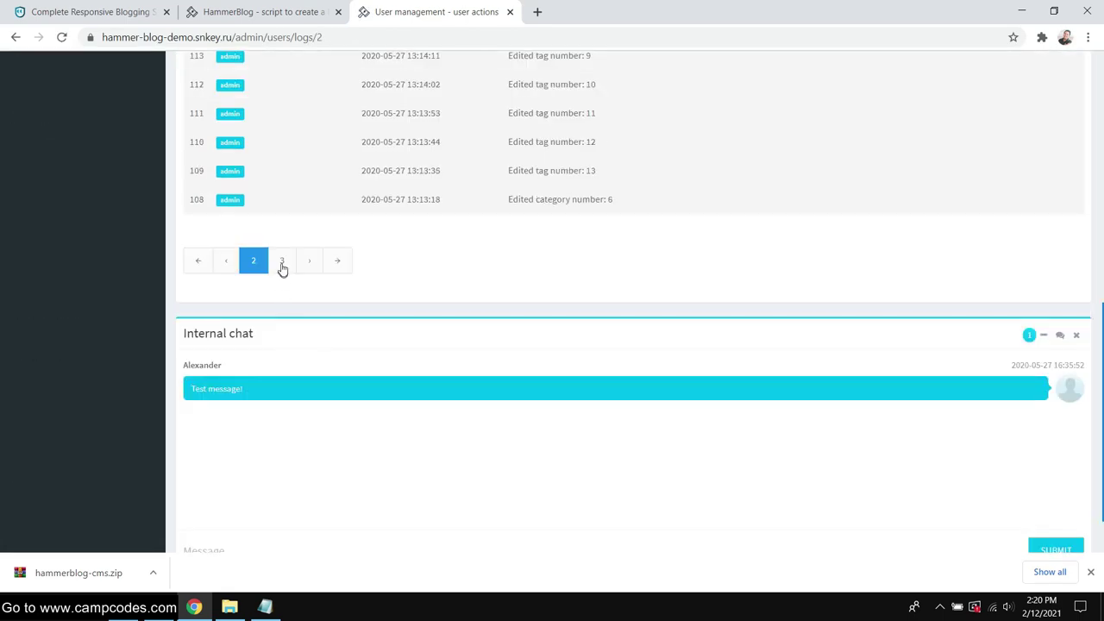
pyautogui.click(282, 267)
# Open the Send story page of the public HammerBlog site and review its submission form fields.
pyautogui.hotkey('ctrl', 'shift', 'Tab')
pyautogui.scroll(15, 500, 405)
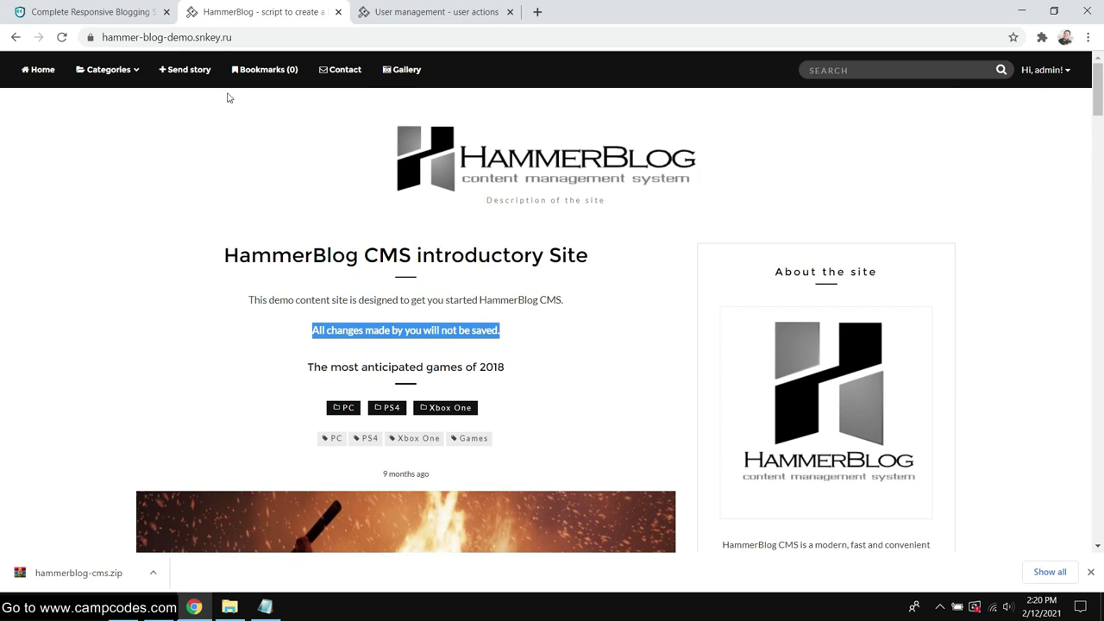
pyautogui.click(190, 71)
pyautogui.scroll(-1, 265, 181)
pyautogui.scroll(-3, 265, 181)
pyautogui.scroll(4, 271, 170)
pyautogui.scroll(-2, 333, 161)
pyautogui.scroll(-6, 244, 232)
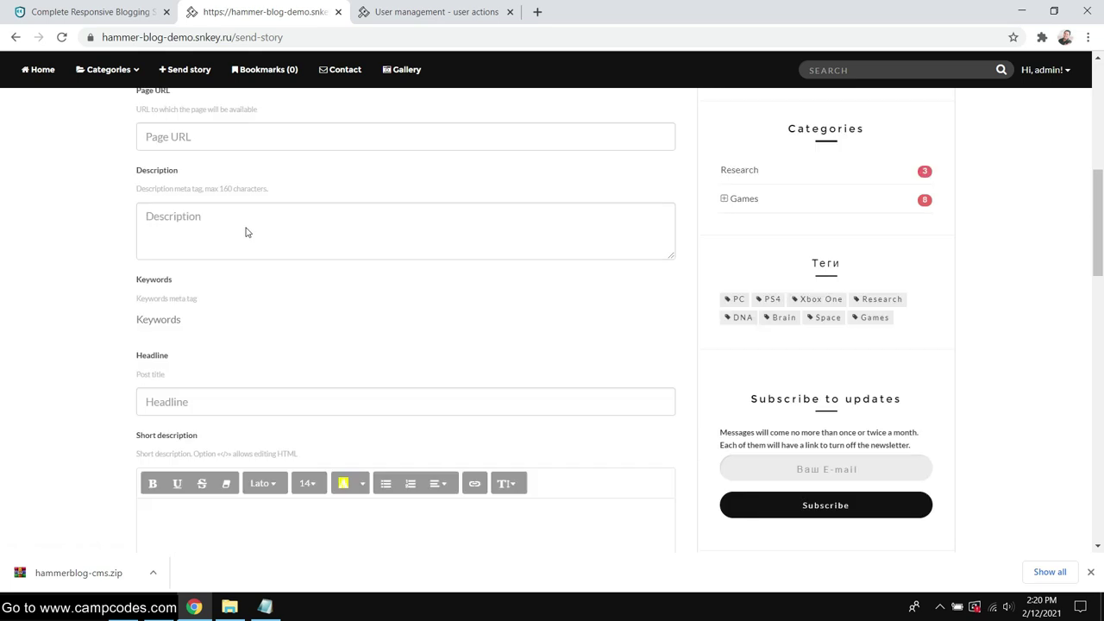
pyautogui.scroll(4, 239, 229)
pyautogui.click(182, 270)
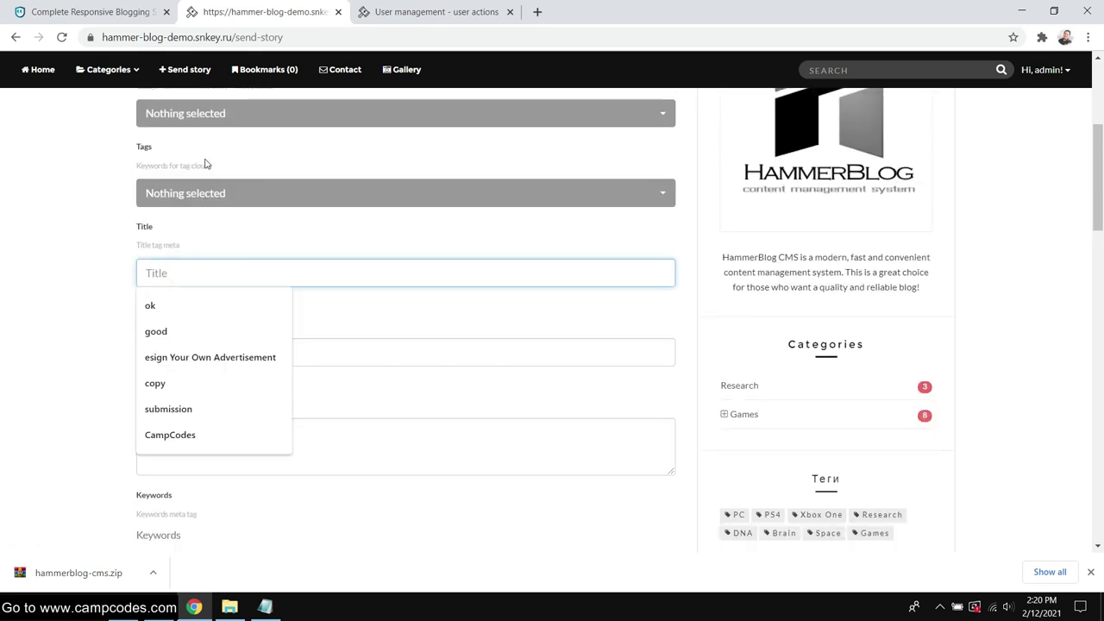
pyautogui.scroll(3, 205, 165)
# Open the public site's Bookmarks and Contact pages and look them over.
pyautogui.click(254, 73)
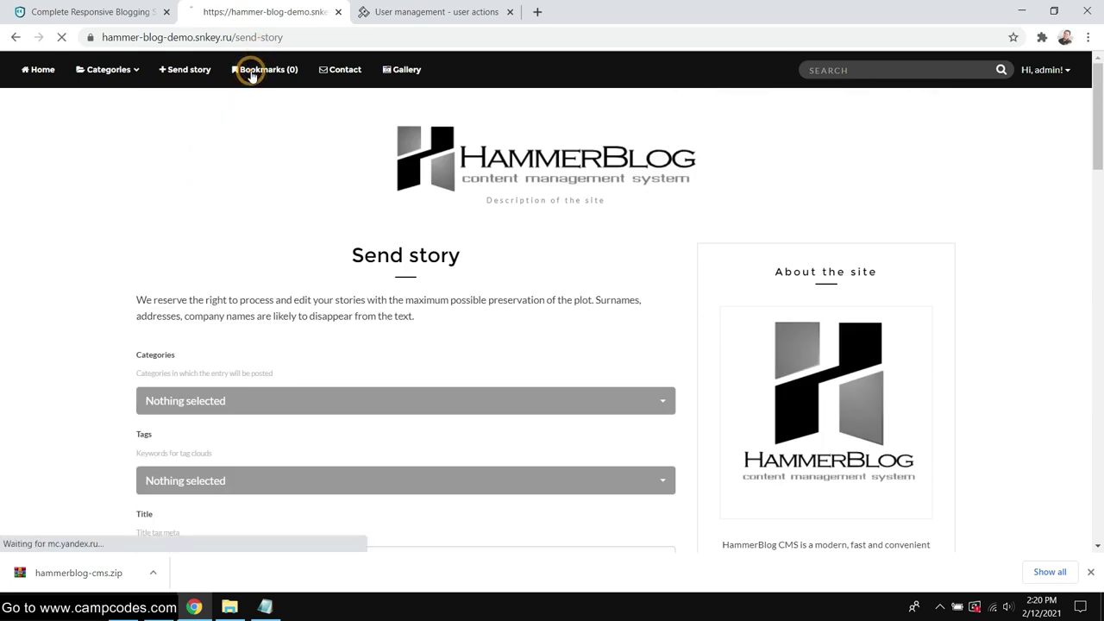
pyautogui.scroll(-3, 280, 352)
pyautogui.scroll(3, 281, 352)
pyautogui.click(346, 73)
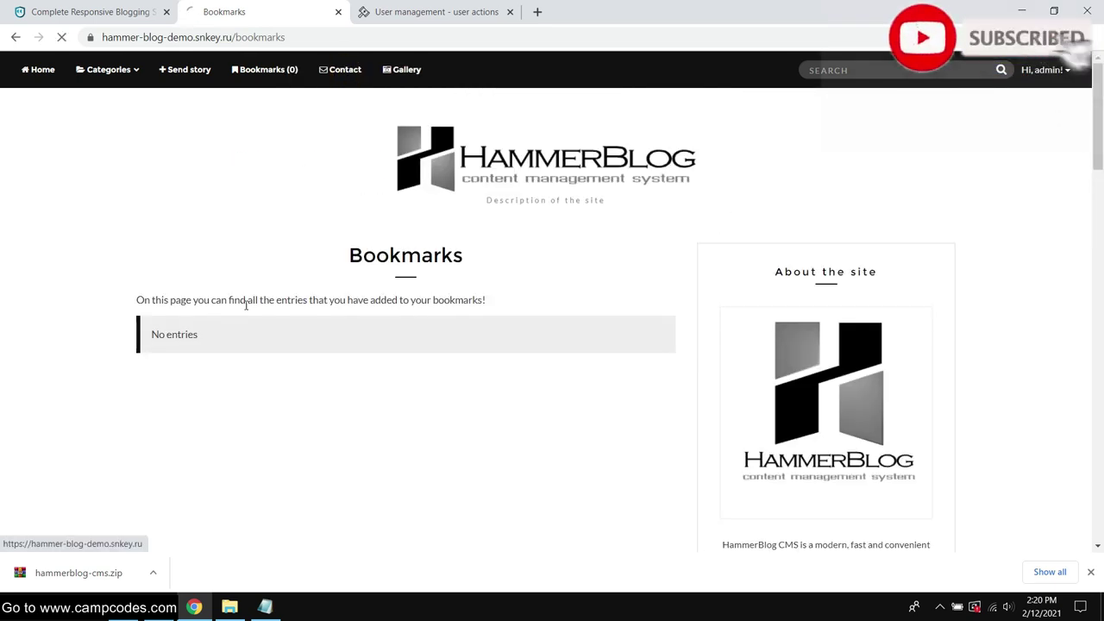
pyautogui.scroll(-7, 252, 297)
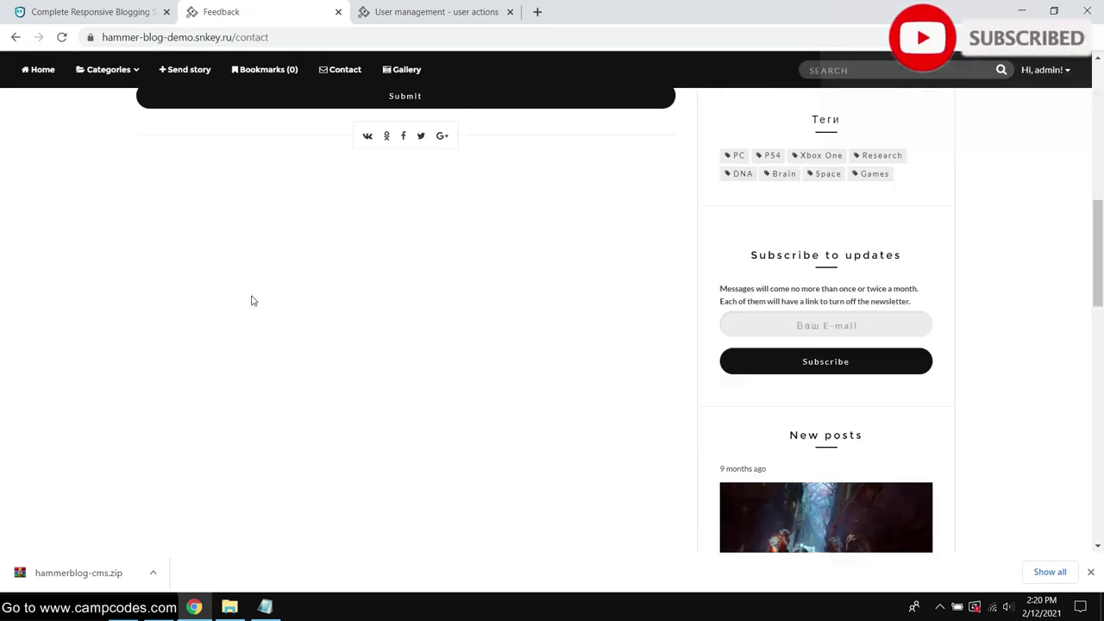
# Open the public site's Gallery page, view the second photo enlarged, and close the enlarged view.
pyautogui.scroll(6, 252, 298)
pyautogui.scroll(2, 253, 300)
pyautogui.click(393, 71)
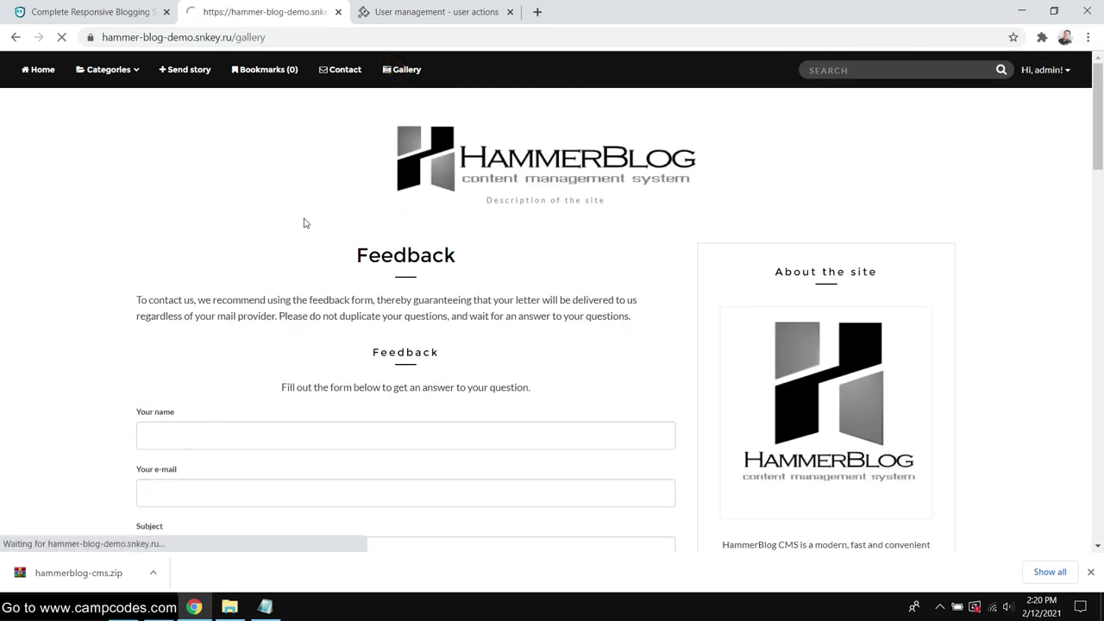
pyautogui.scroll(-3, 222, 319)
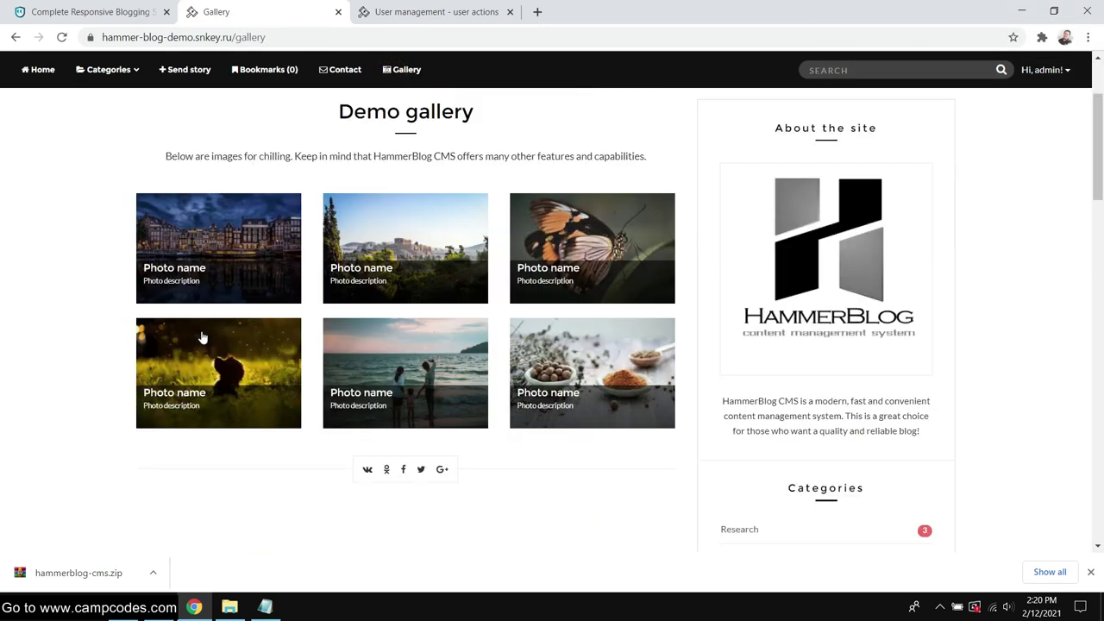
pyautogui.scroll(3, 446, 267)
pyautogui.click(407, 302)
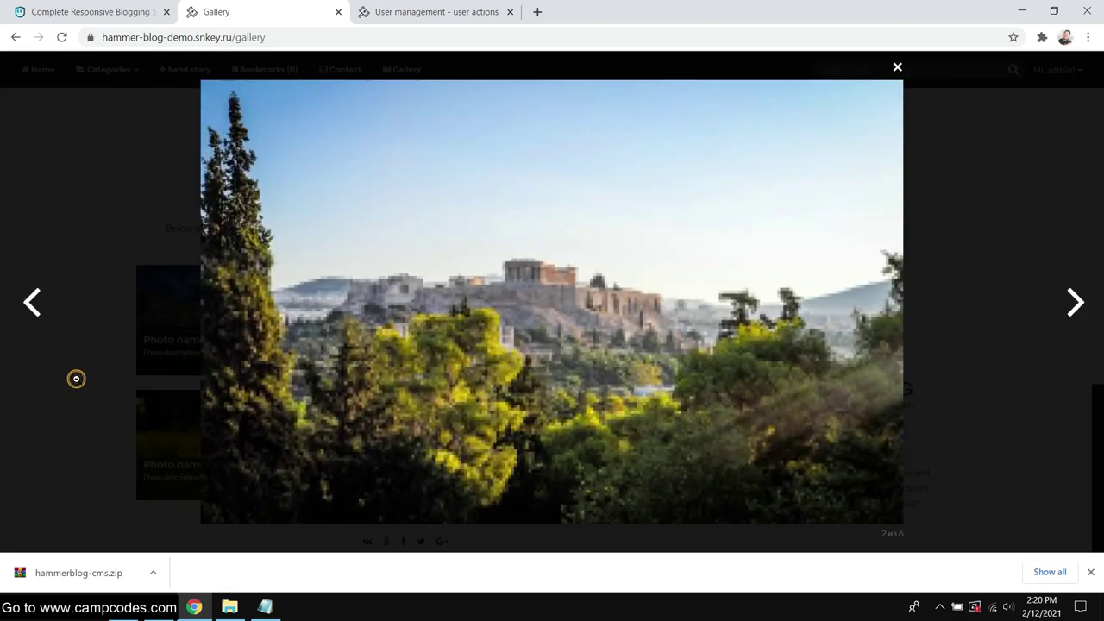
pyautogui.click(76, 379)
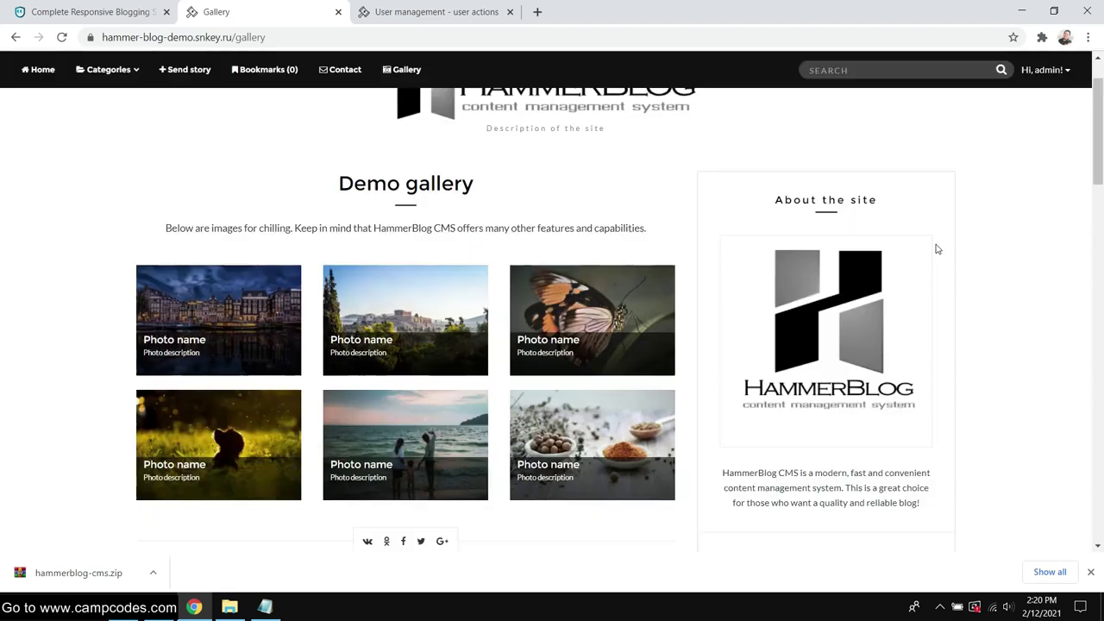
# Open the Games category of the public site, look through its posts, and return to the home page.
pyautogui.scroll(-5, 934, 247)
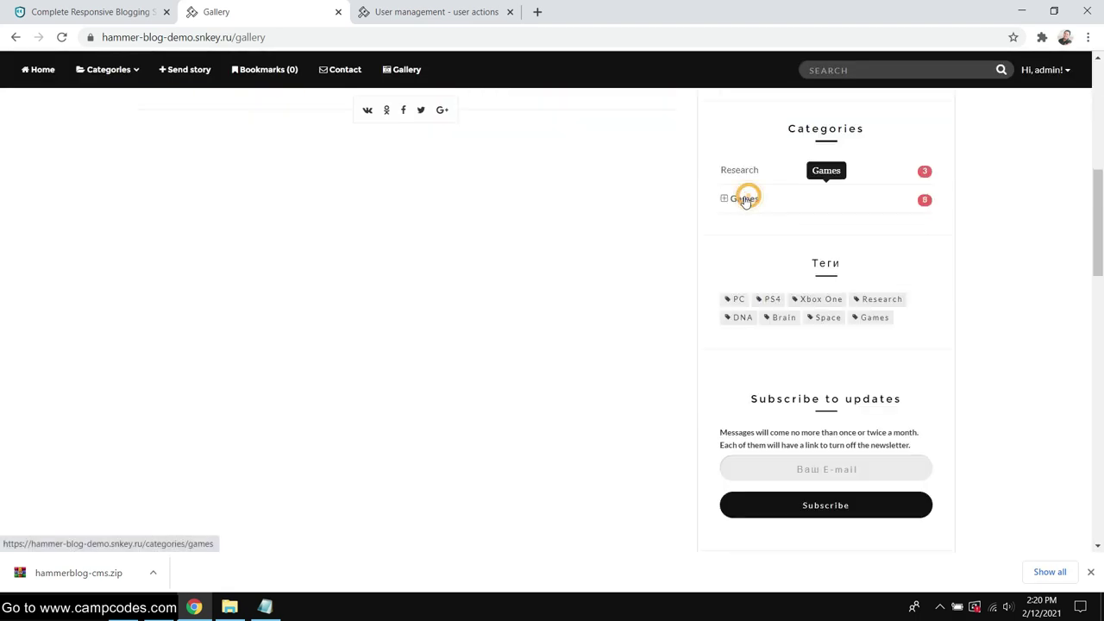
pyautogui.click(725, 200)
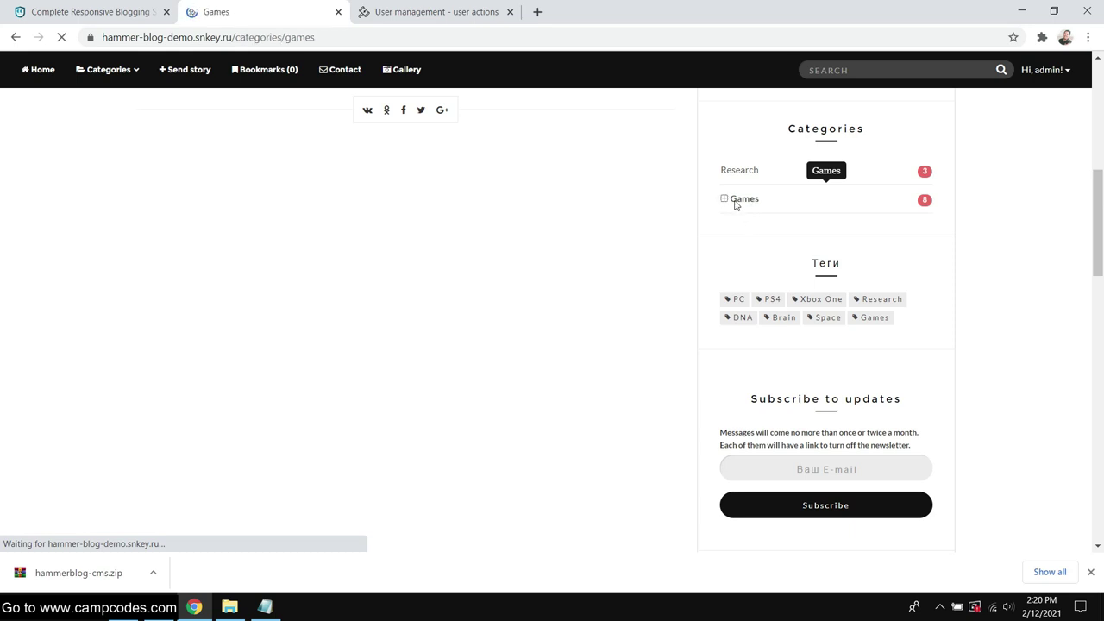
pyautogui.scroll(-4, 750, 215)
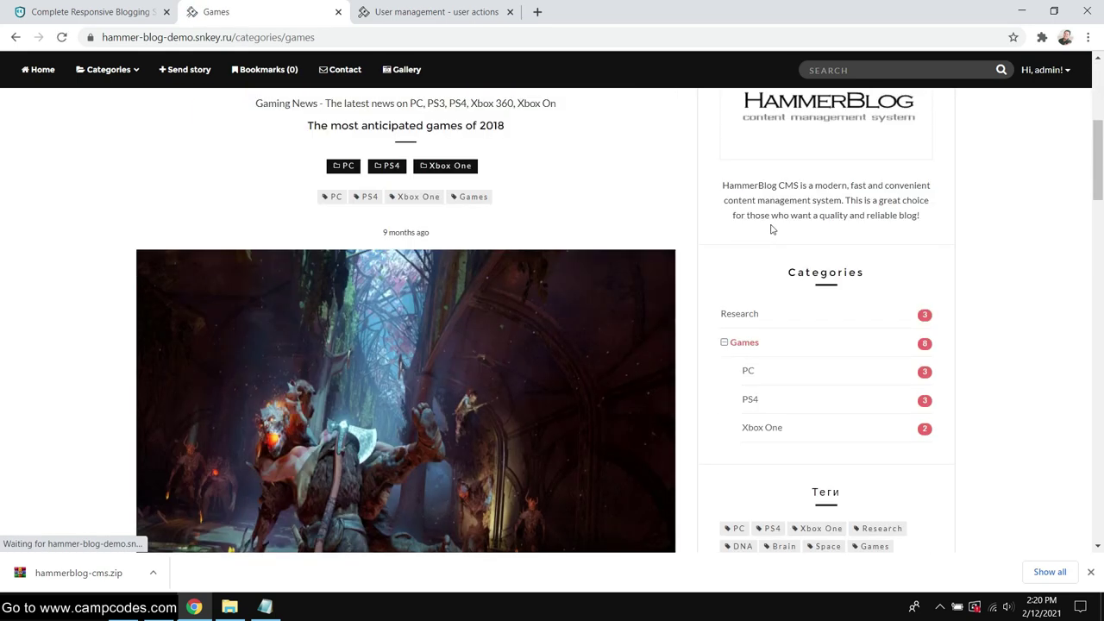
pyautogui.scroll(-3, 823, 353)
pyautogui.scroll(-2, 898, 342)
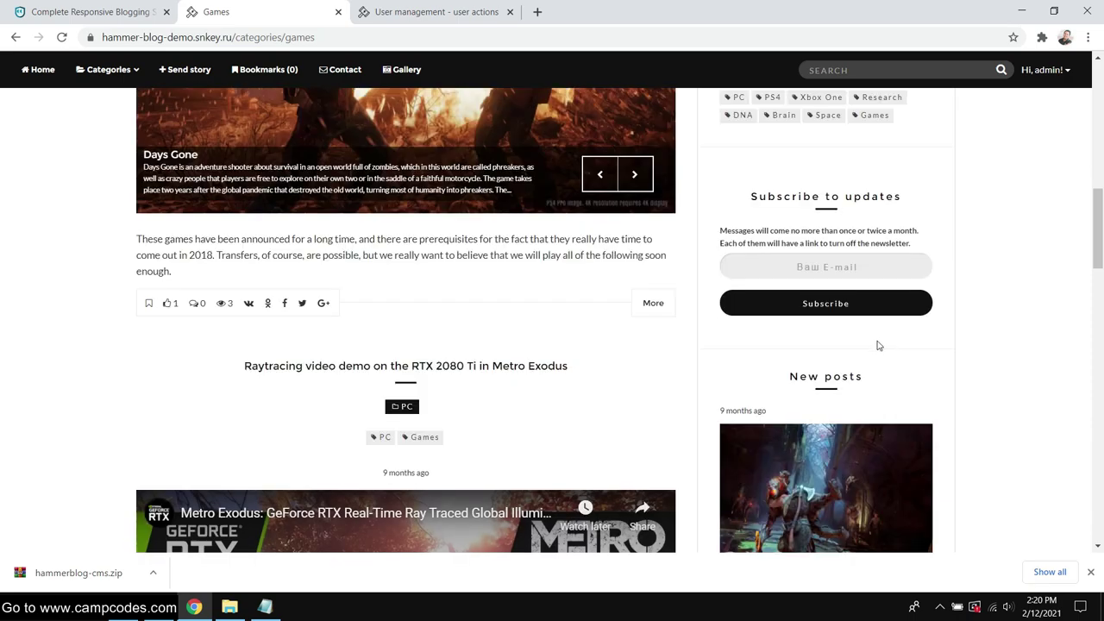
pyautogui.scroll(-3, 878, 345)
pyautogui.scroll(-6, 866, 344)
pyautogui.scroll(-12, 863, 338)
pyautogui.scroll(10, 852, 328)
pyautogui.scroll(10, 258, 190)
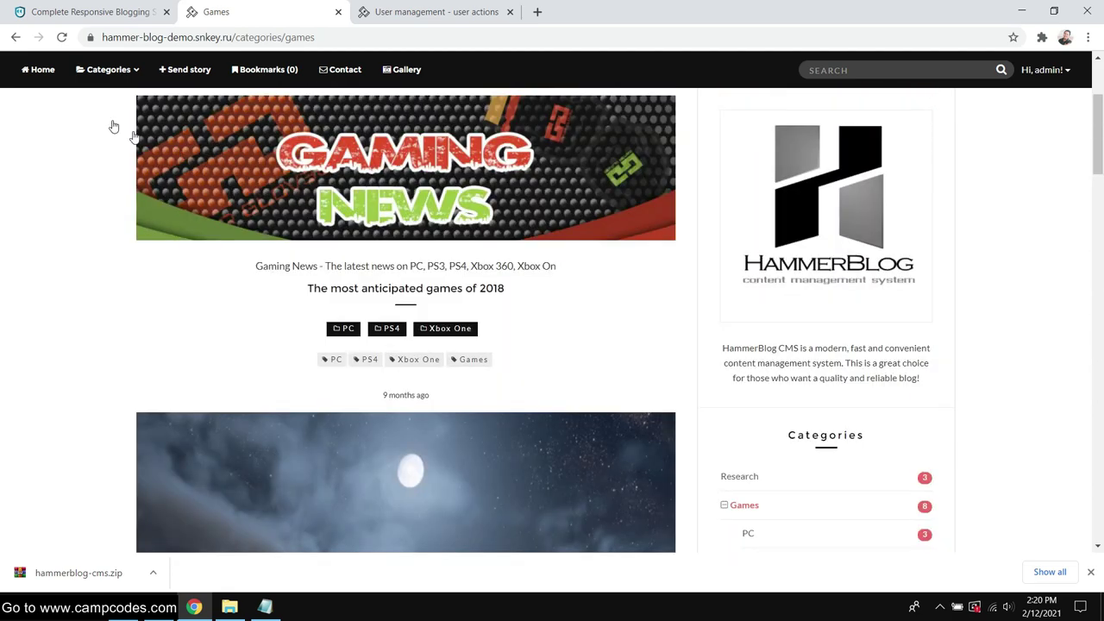
pyautogui.click(24, 60)
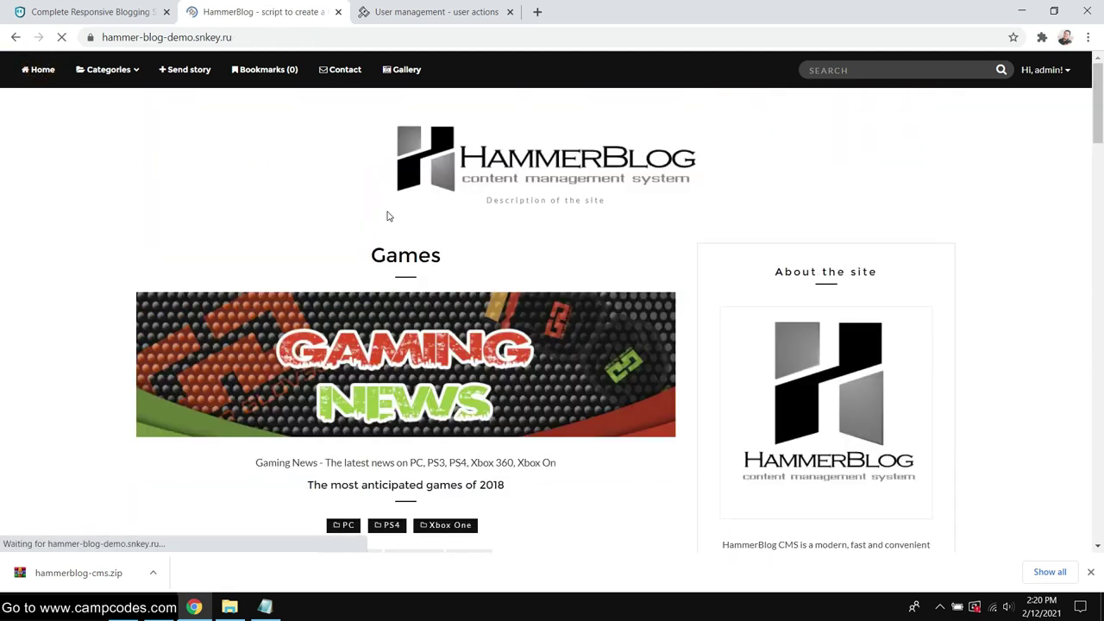
# Return to the admin panel, look over the New newsletter form, and close it without sending anything.
pyautogui.click(438, 15)
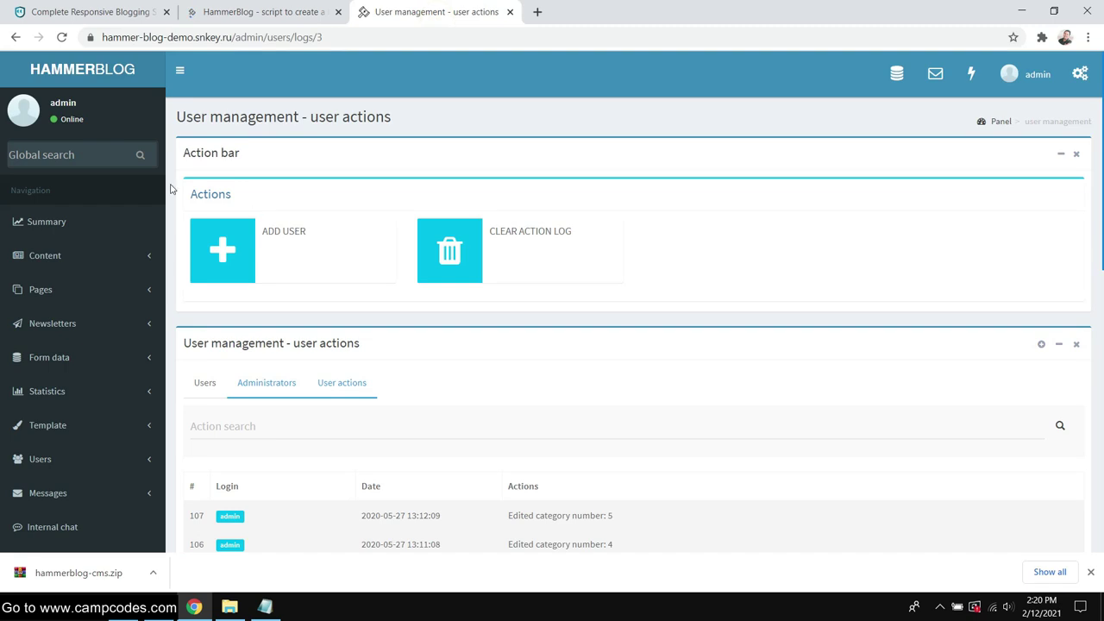
pyautogui.click(50, 256)
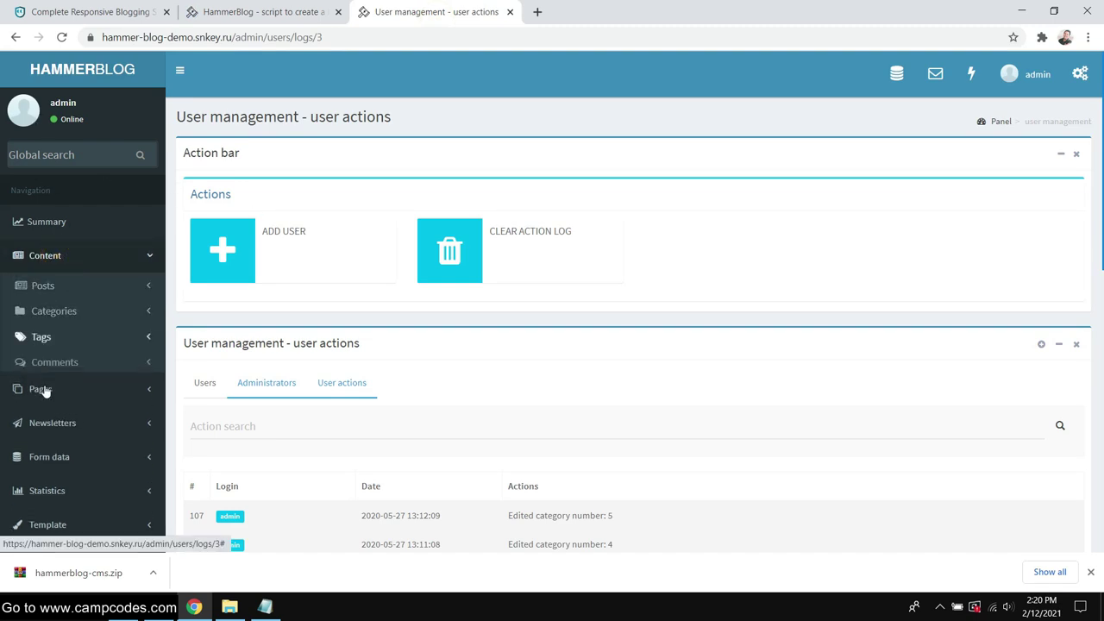
pyautogui.click(43, 424)
pyautogui.click(44, 355)
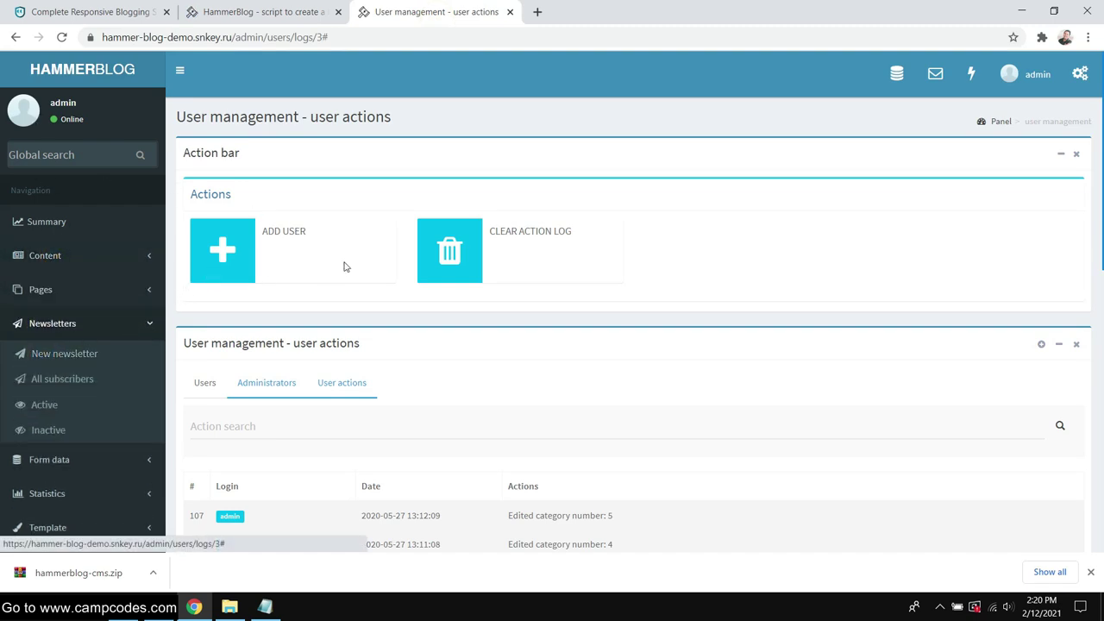
pyautogui.click(239, 198)
pyautogui.click(468, 314)
pyautogui.scroll(2, 725, 232)
pyautogui.click(1002, 94)
# Review the newsletter's All subscribers page and open the list of active subscribers.
pyautogui.click(61, 379)
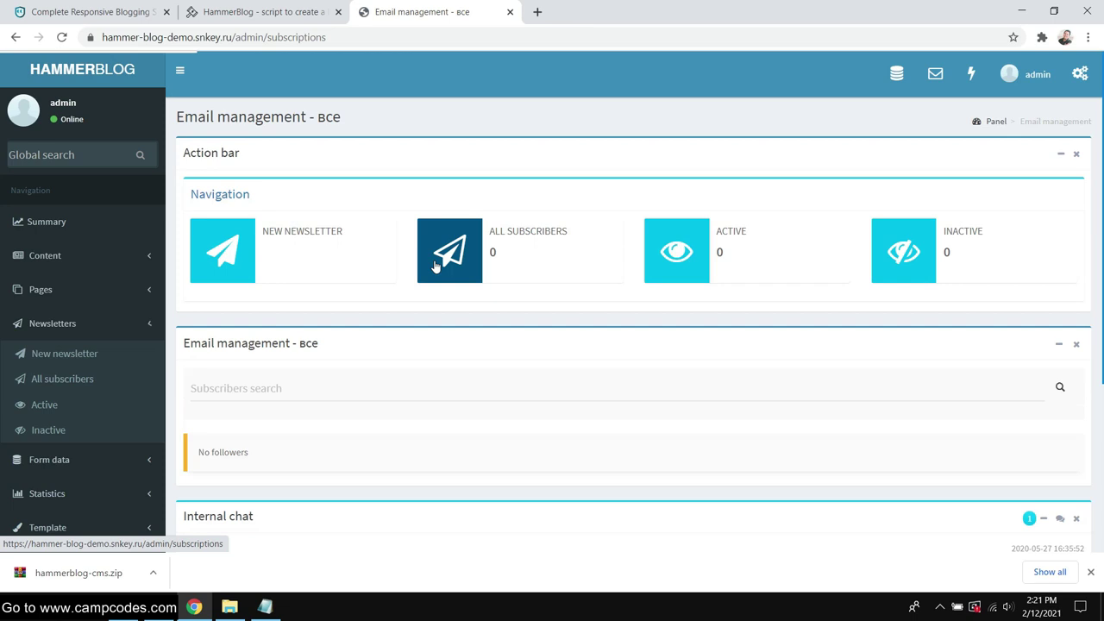
pyautogui.scroll(-3, 423, 246)
pyautogui.scroll(3, 424, 246)
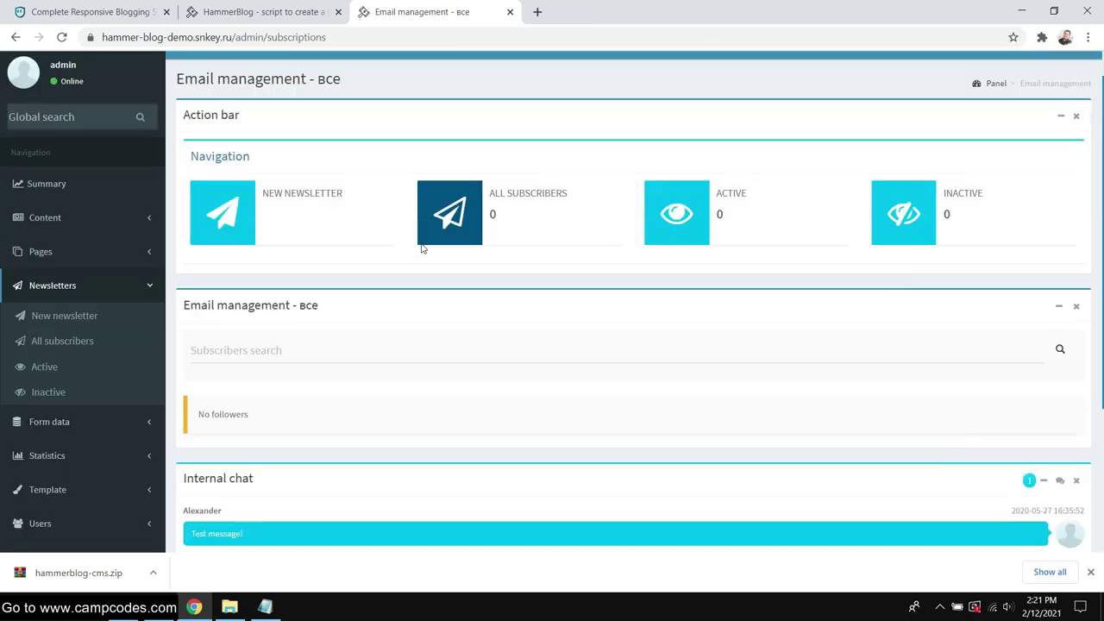
pyautogui.scroll(-3, 422, 249)
pyautogui.scroll(3, 422, 249)
pyautogui.scroll(-3, 35, 371)
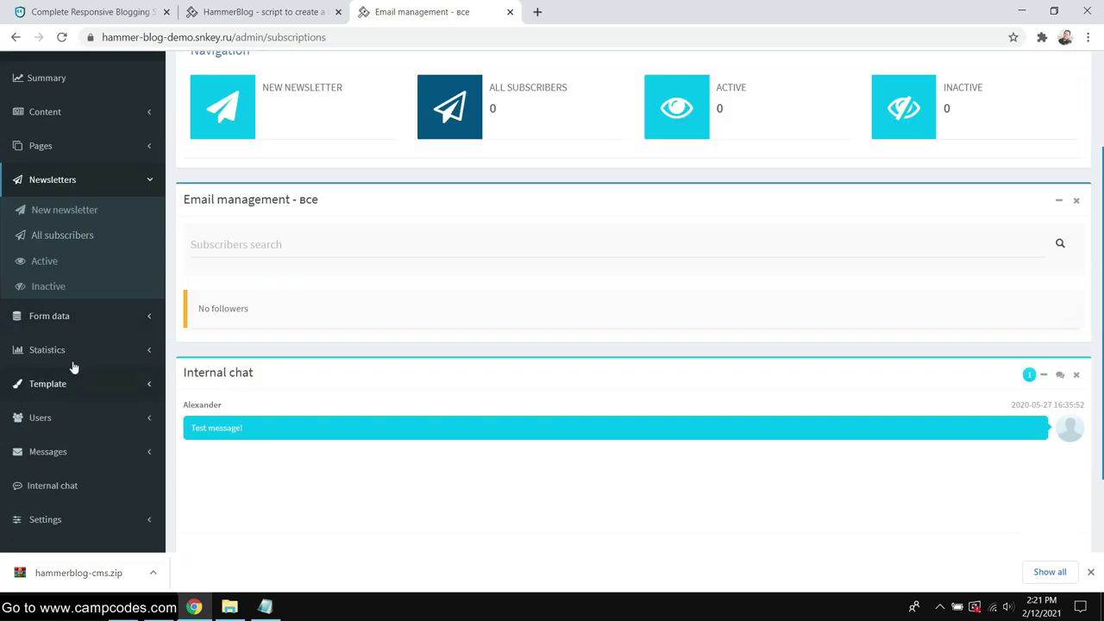
pyautogui.scroll(2, 51, 393)
pyautogui.click(30, 328)
# Open all form data requests in the admin panel and look over the submitted entries.
pyautogui.scroll(-3, 52, 401)
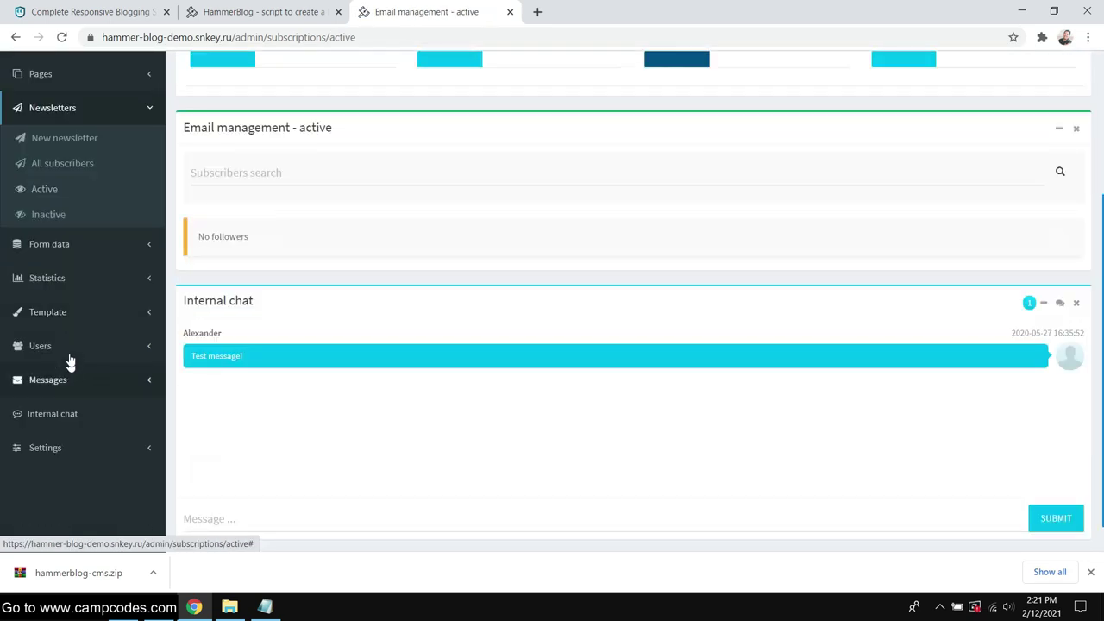
pyautogui.click(74, 251)
pyautogui.click(35, 170)
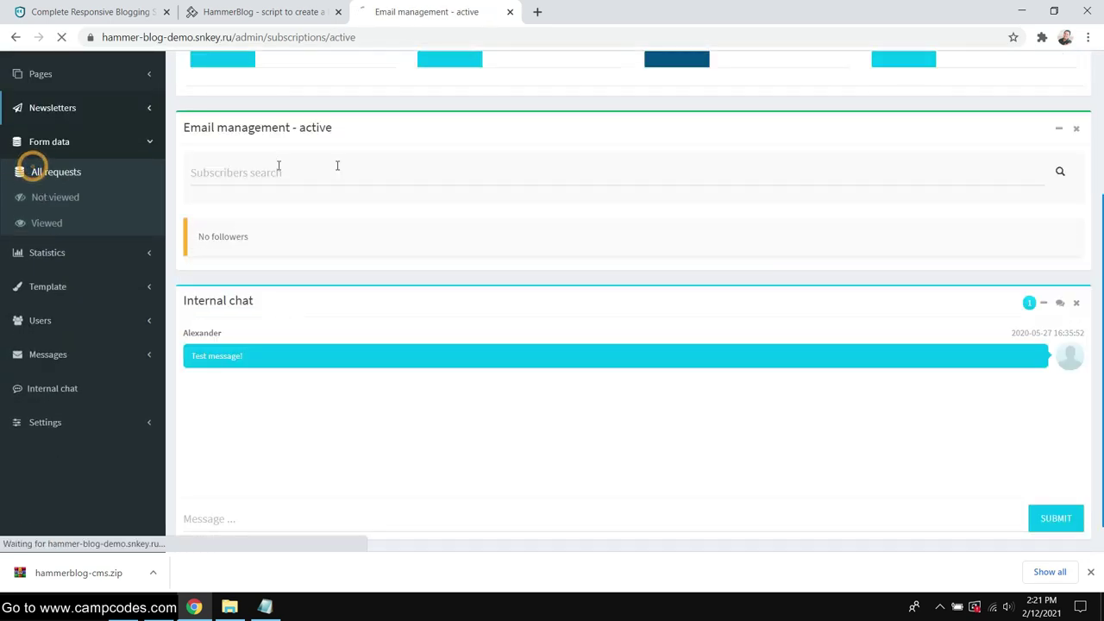
pyautogui.scroll(-4, 394, 168)
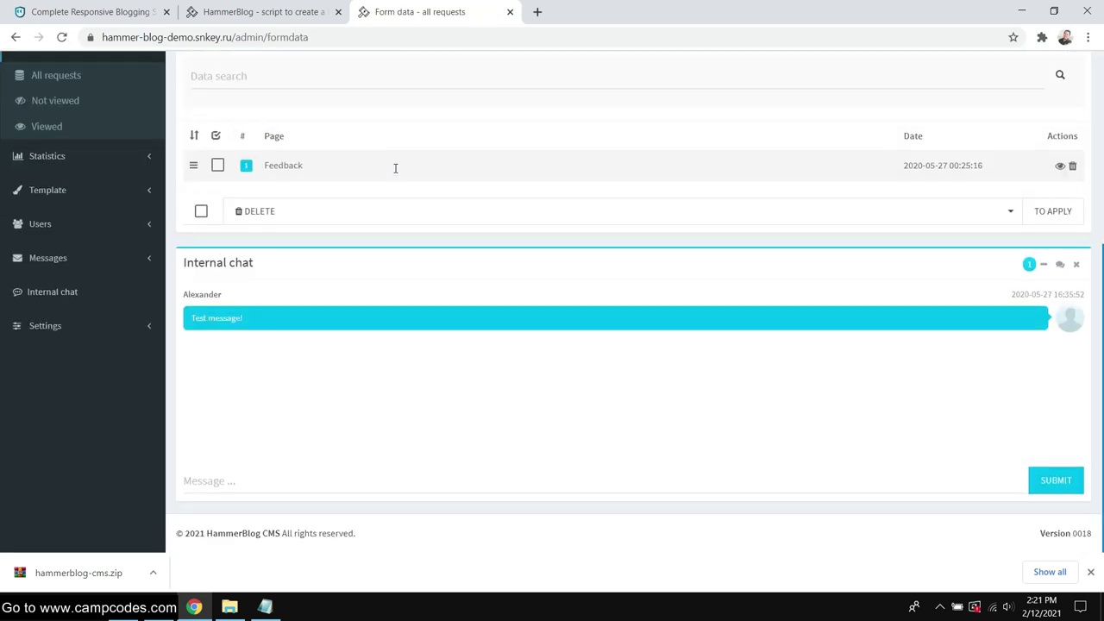
pyautogui.scroll(3, 395, 168)
pyautogui.scroll(1, 396, 168)
pyautogui.click(239, 11)
pyautogui.click(384, 13)
# Look over the form for adding a user, close it without saving, and return to the public site.
pyautogui.scroll(-2, 83, 412)
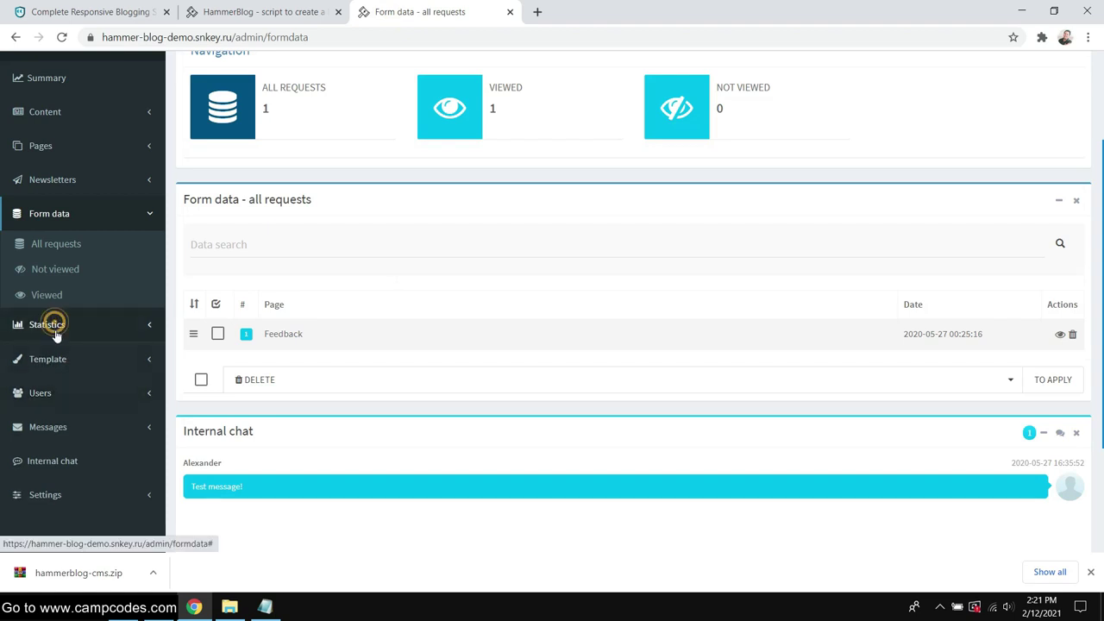
pyautogui.click(54, 322)
pyautogui.click(46, 344)
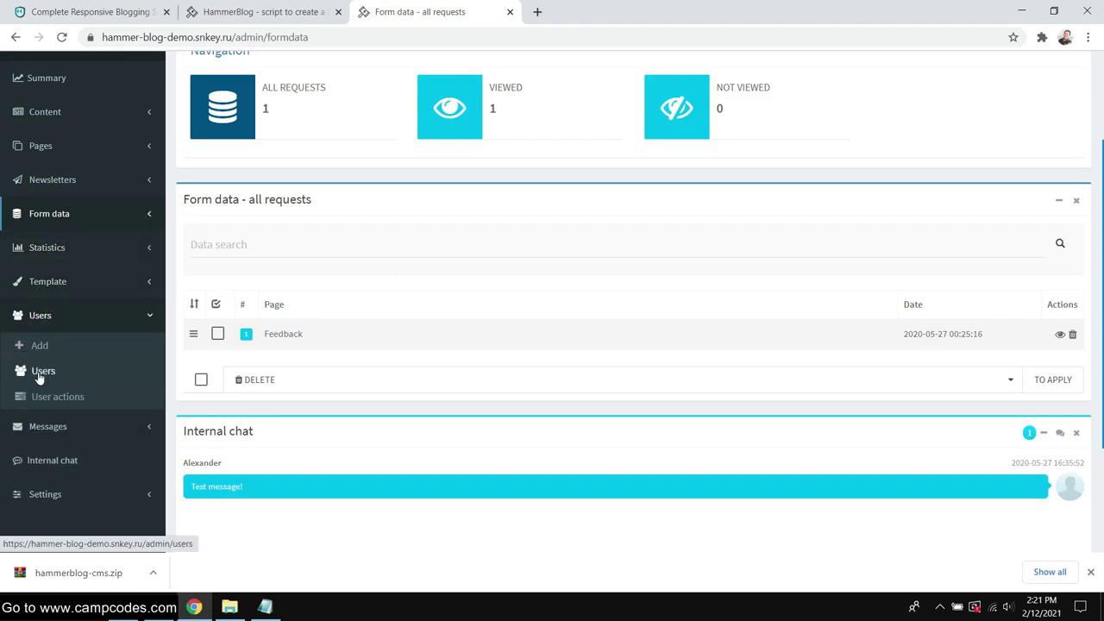
pyautogui.click(40, 346)
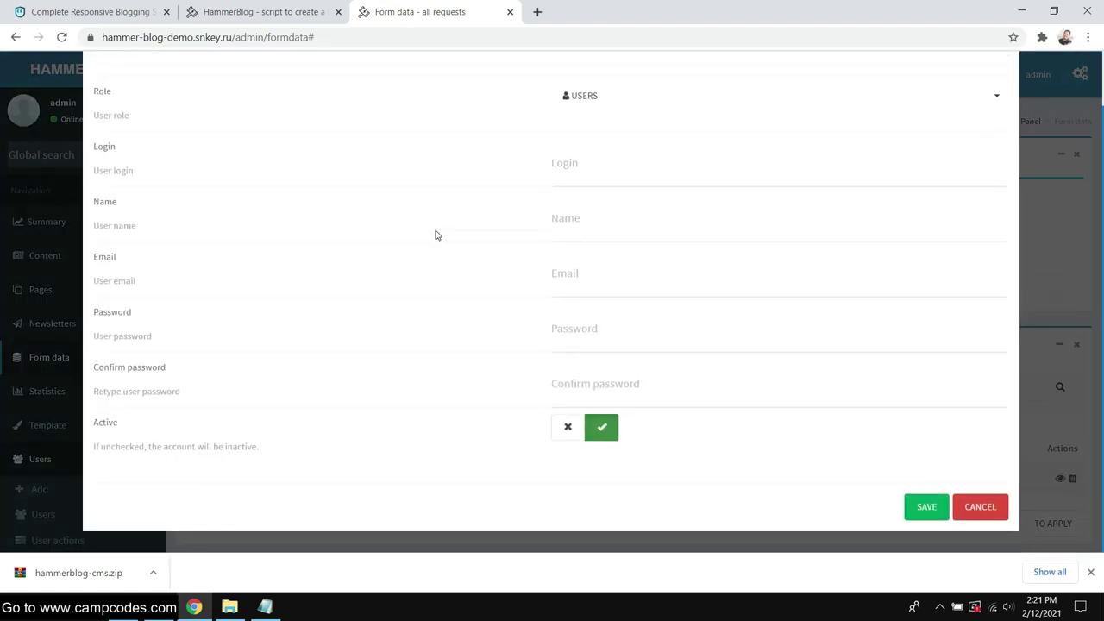
pyautogui.click(1003, 91)
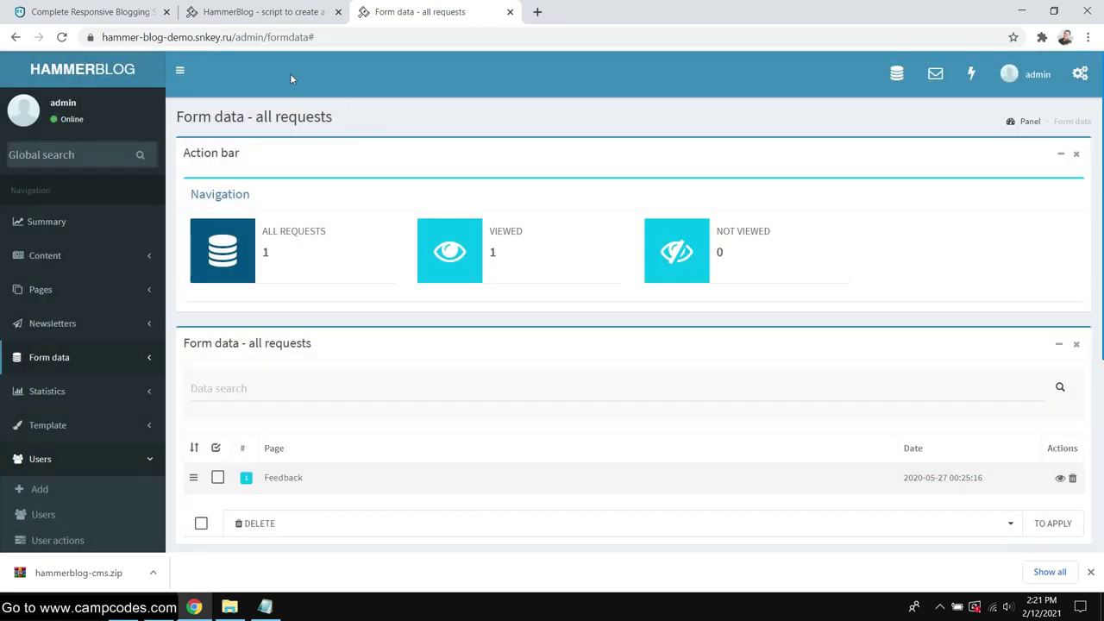
pyautogui.click(242, 11)
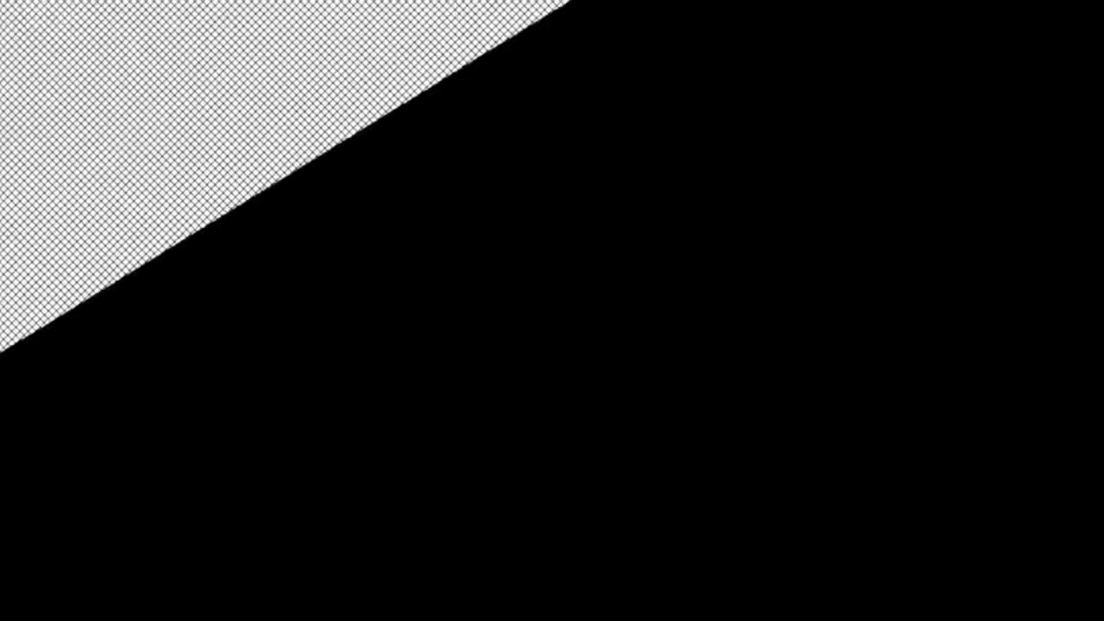